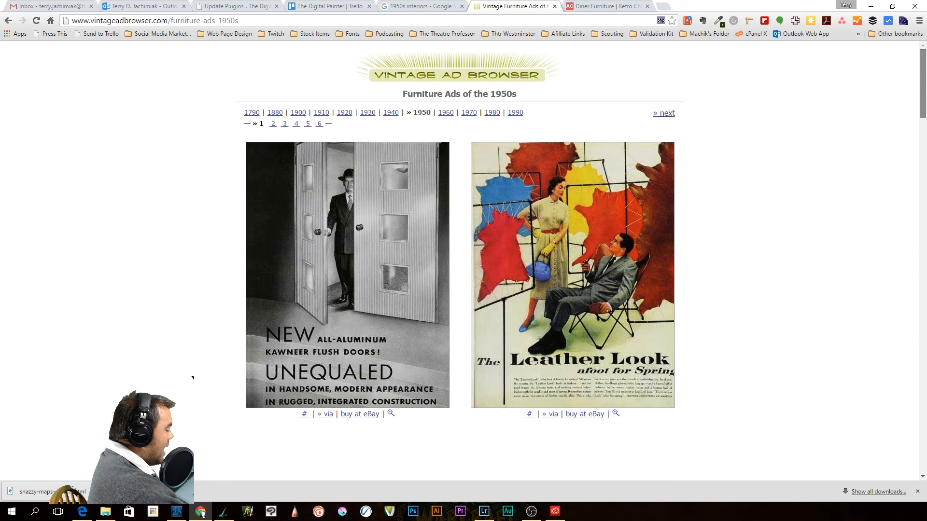
Look through the first page of 1950s furniture ads for a furniture reference image.
scroll(192, 378, down, 15)
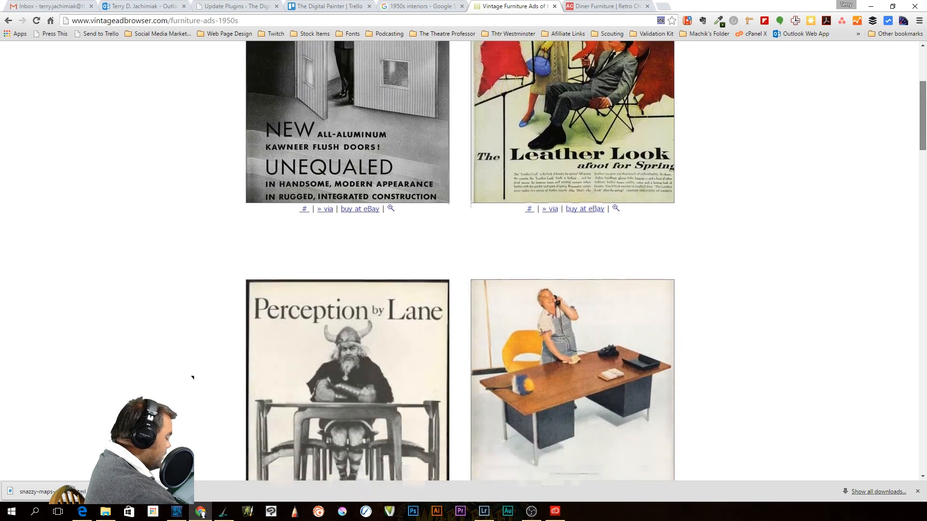
scroll(193, 378, down, 7)
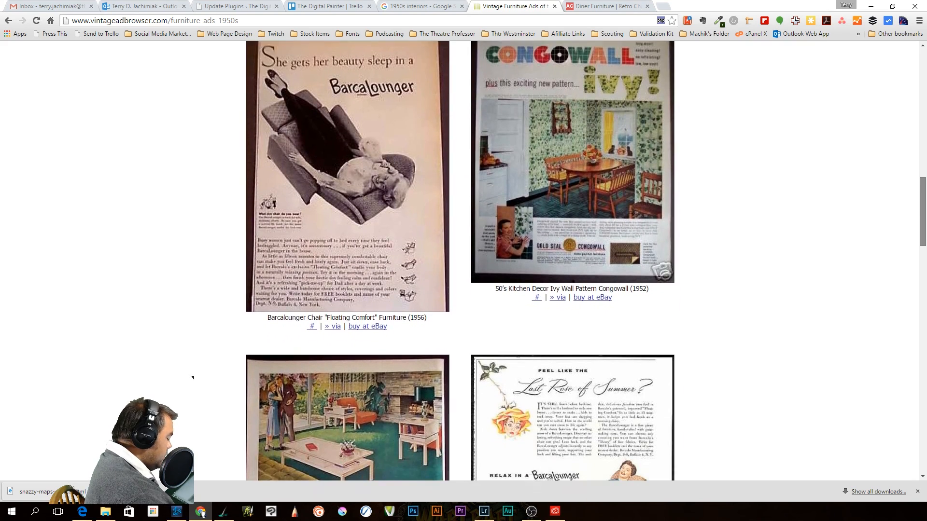
scroll(193, 378, down, 10)
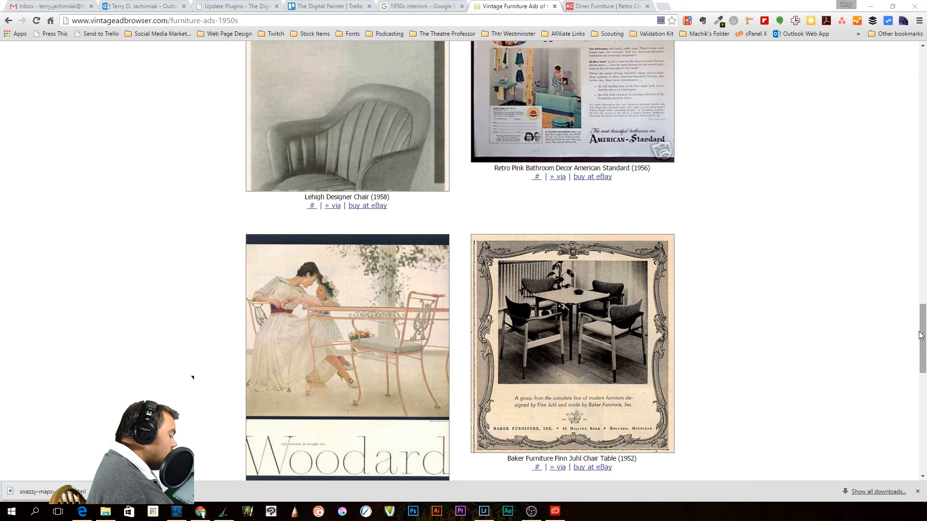
scroll(192, 378, down, 6)
scroll(192, 378, down, 5)
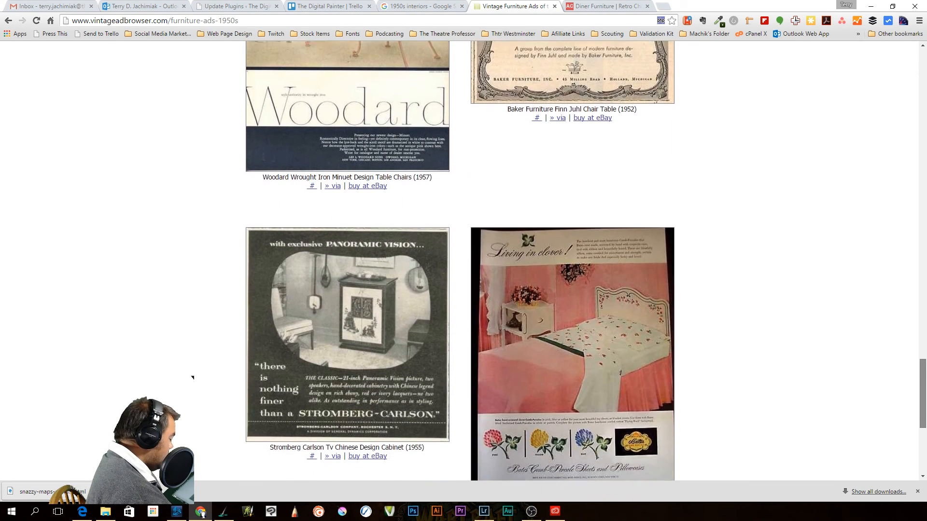
scroll(925, 420, down, 2)
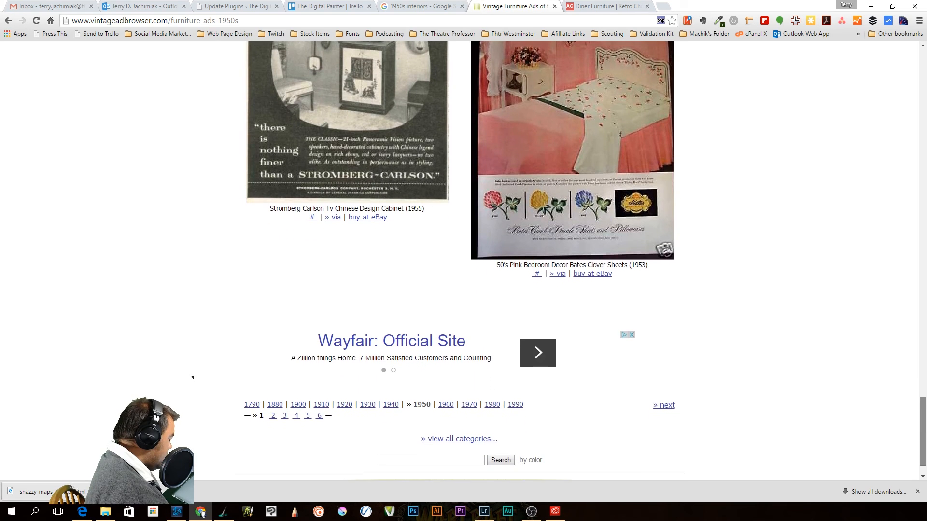
Open page 2 of the 1950s furniture ads and browse down to the Herman Miller chair and sofa ad.
click(273, 410)
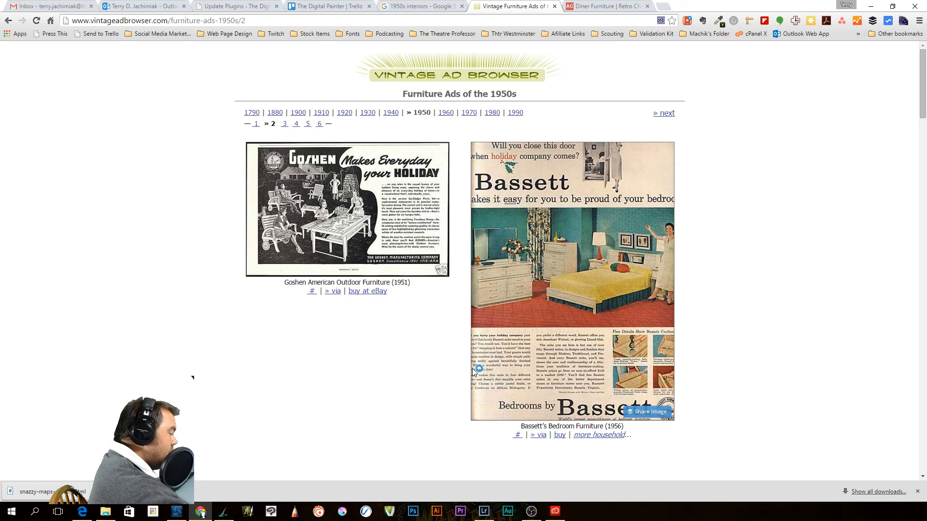
drag(924, 68, 924, 77)
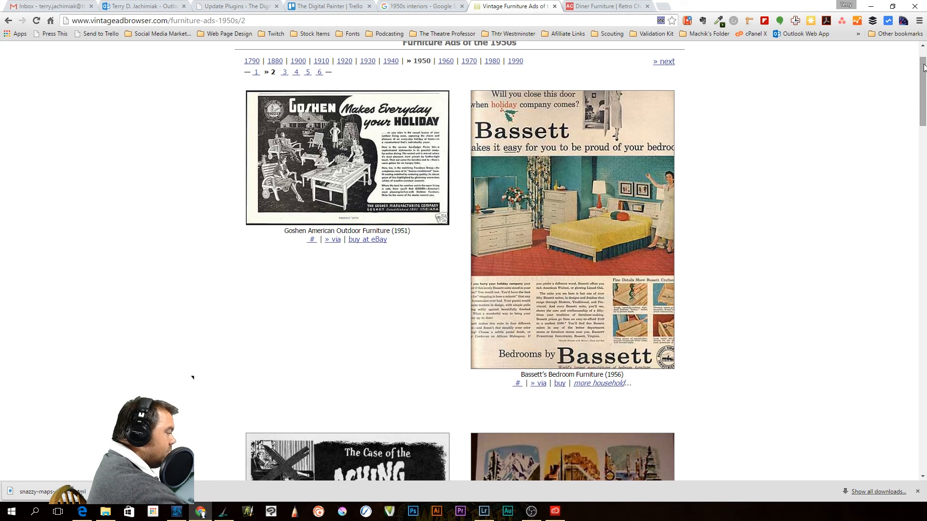
drag(924, 68, 922, 217)
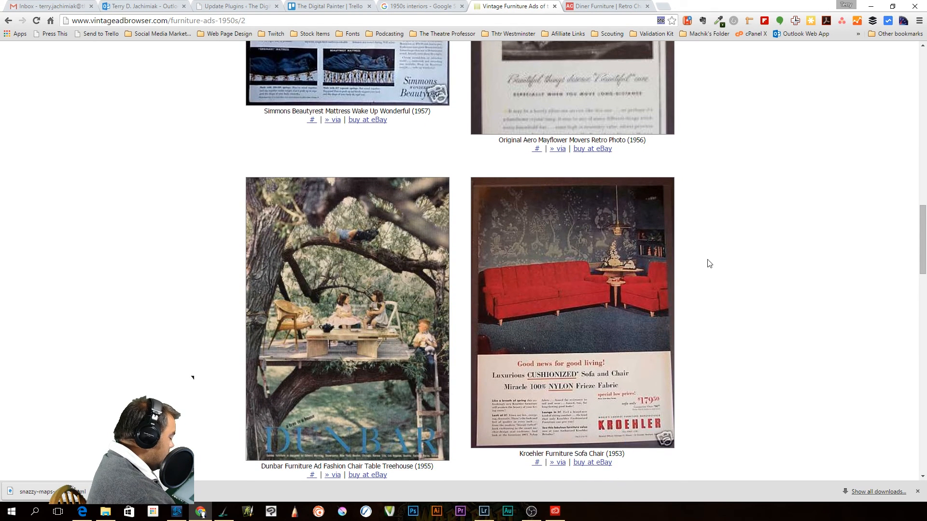
drag(925, 242, 920, 396)
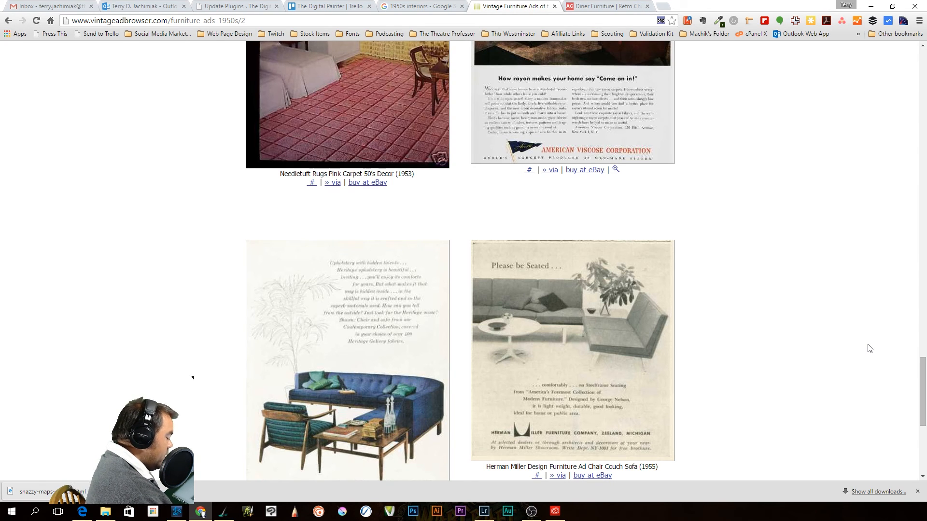
Save the Herman Miller "Please be Seated" ad image as a JPEG in the Google Drive folder Shows - Current.
right_click(605, 368)
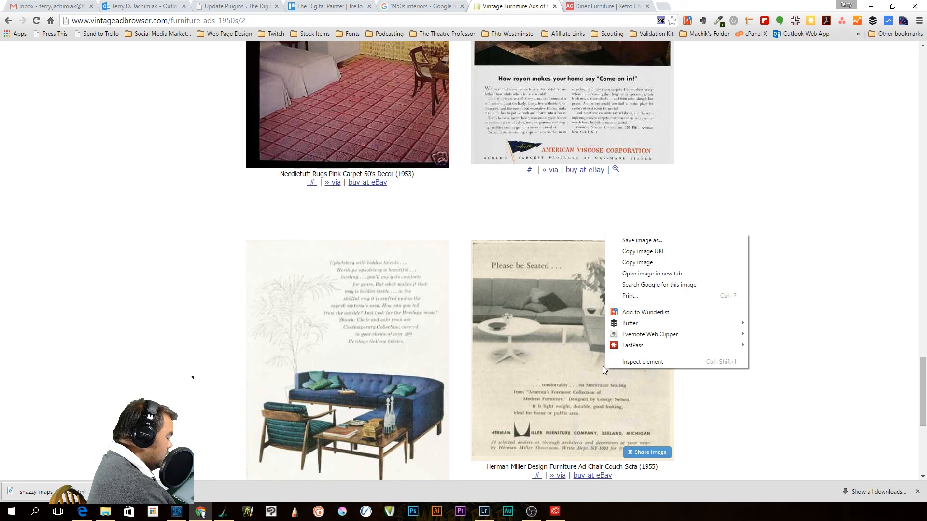
click(647, 241)
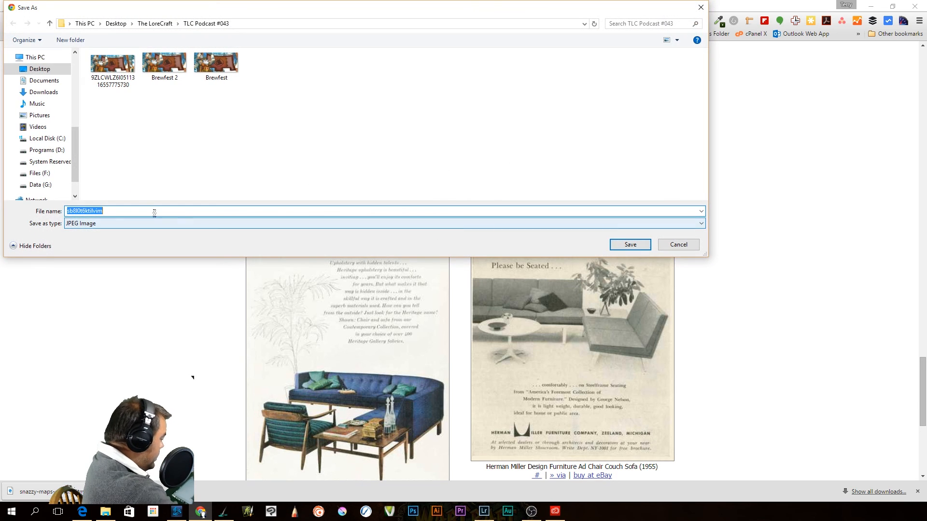
drag(72, 157, 63, 77)
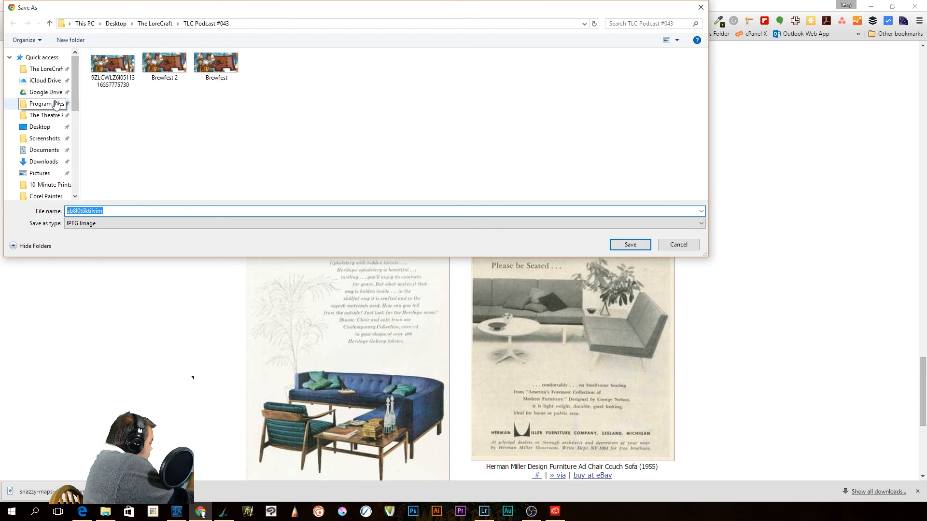
click(48, 92)
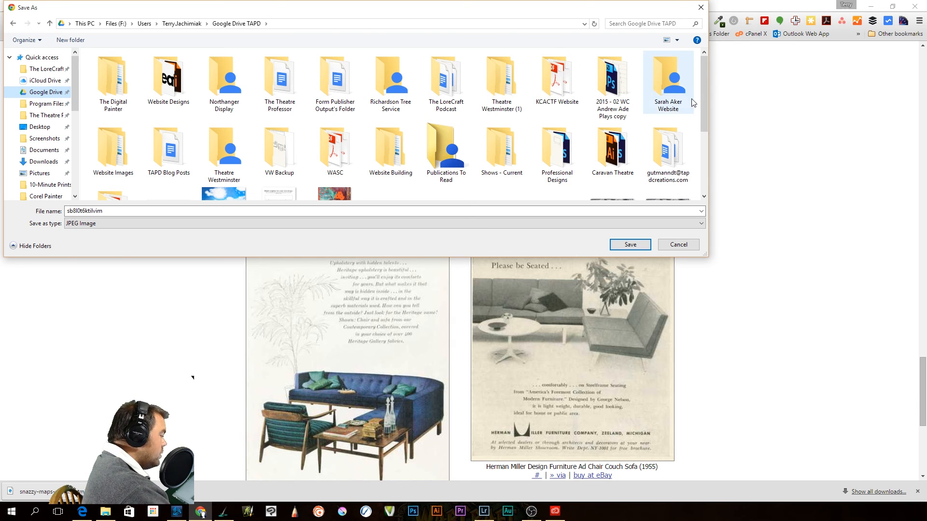
mouse_move(702, 115)
mouse_down()
mouse_move(703, 140)
mouse_move(708, 115)
mouse_up()
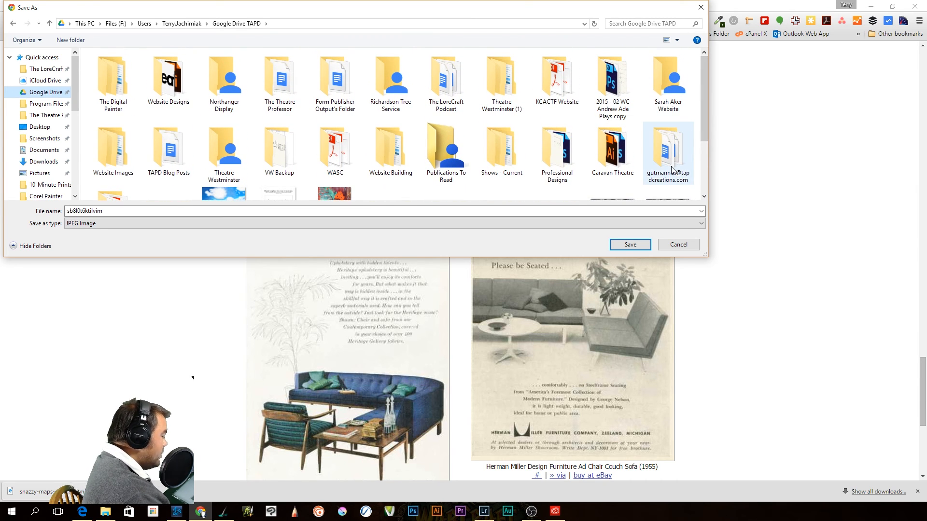
double_click(501, 150)
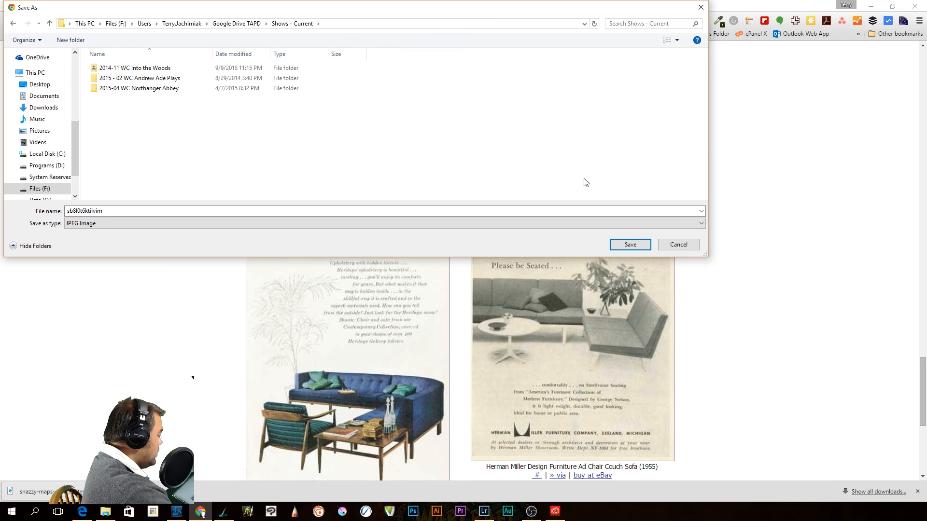
click(633, 245)
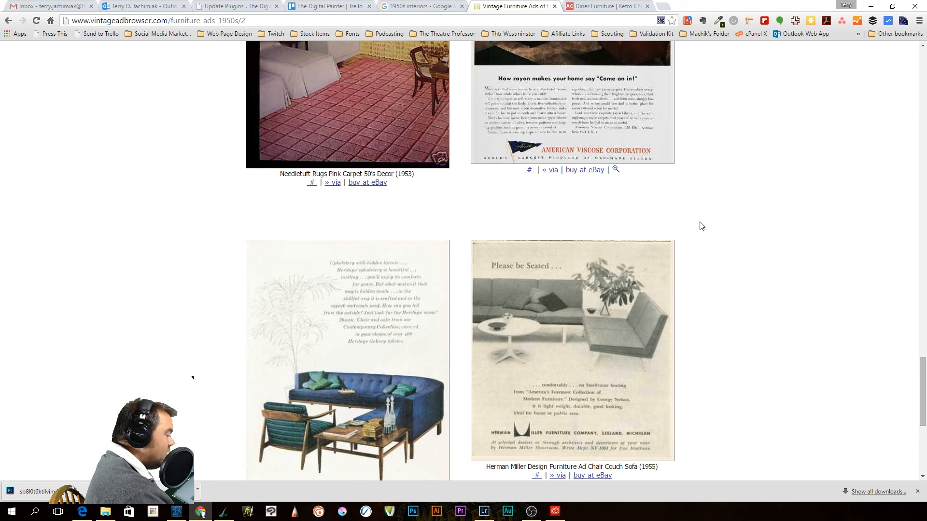
Switch to Corel Painter, create a new image from the 5x7 Landscape 300 DPI preset, and move its window clear of the tools.
click(871, 6)
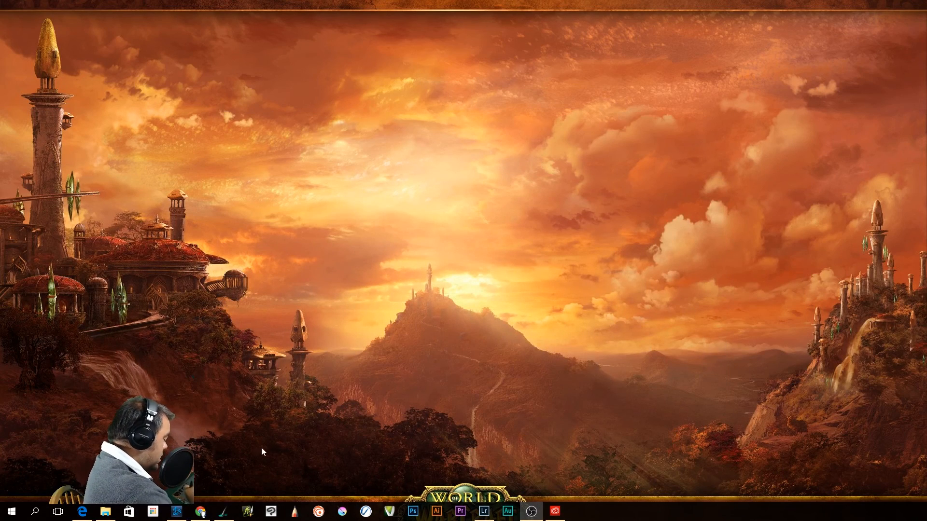
click(222, 510)
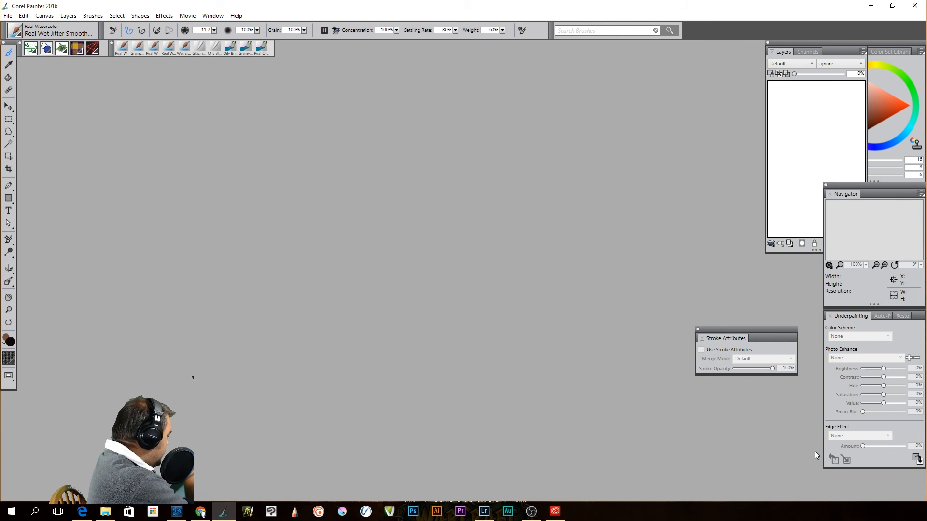
click(8, 15)
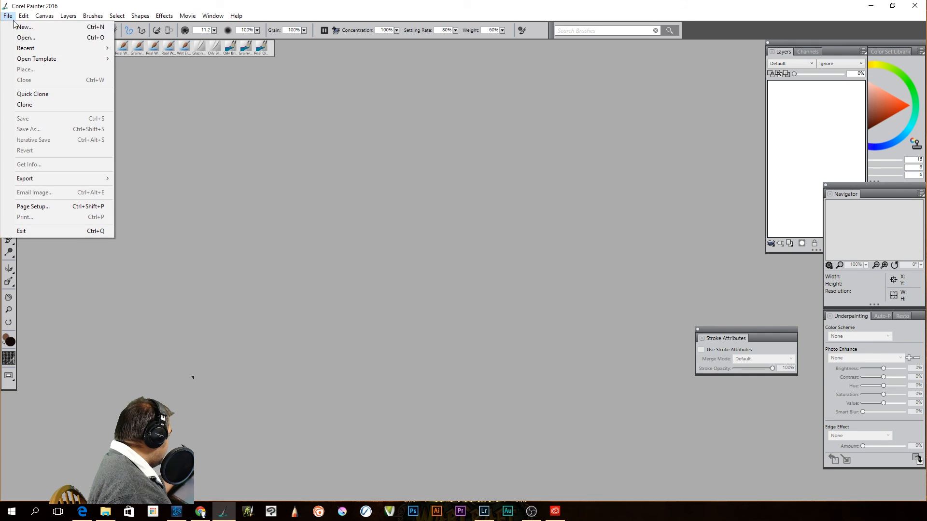
click(24, 28)
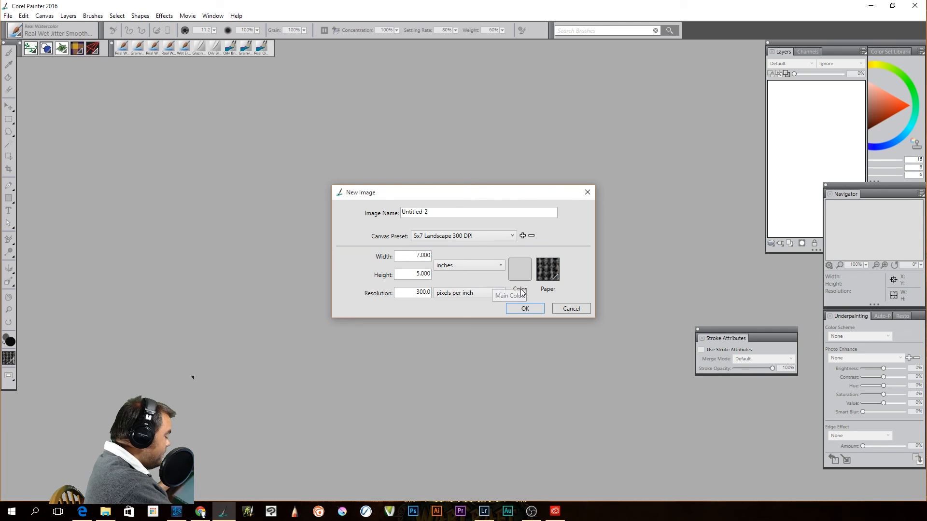
click(525, 309)
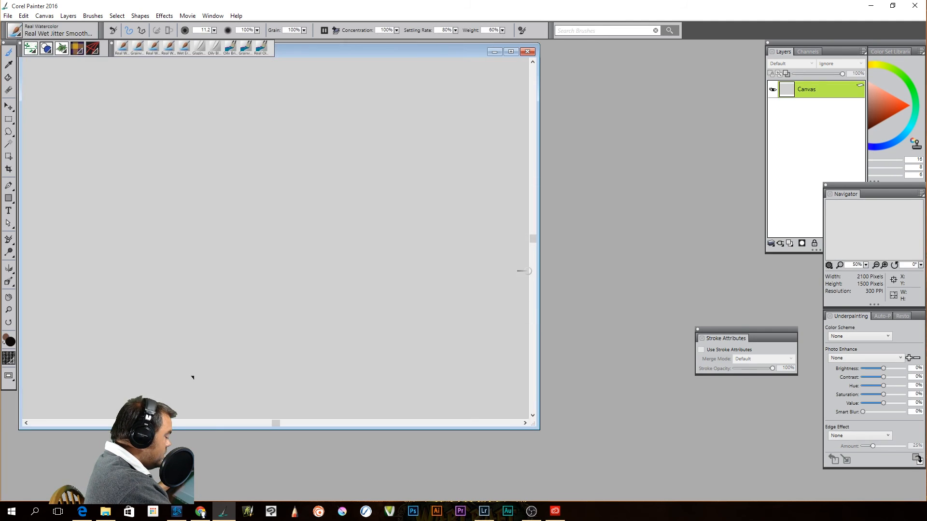
drag(464, 56, 692, 70)
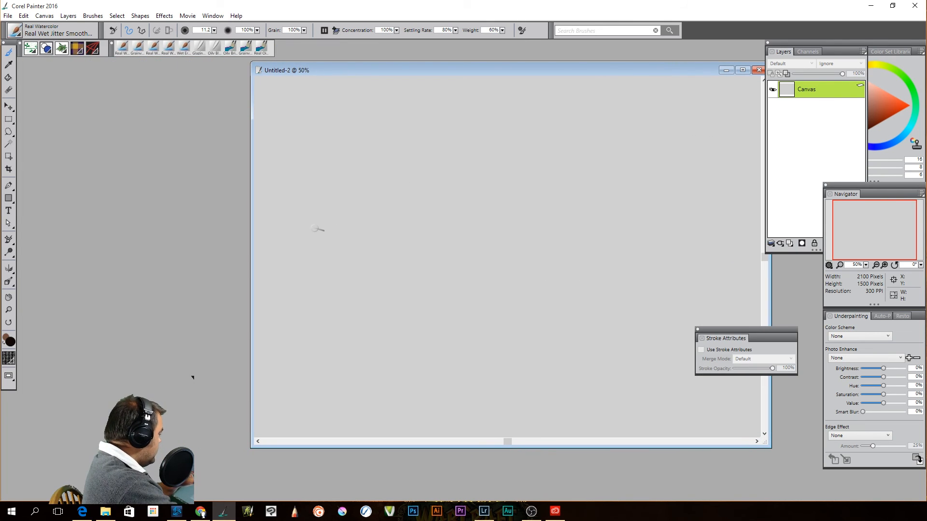
Open the saved ad image sb8l0t6ktilvim from the Google Drive folder Shows - Current.
click(12, 16)
click(15, 37)
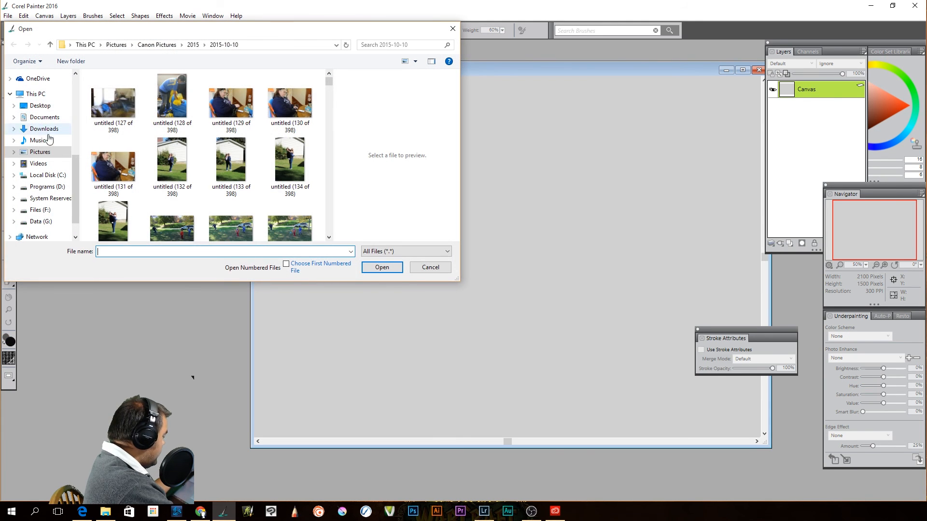
drag(75, 202, 74, 125)
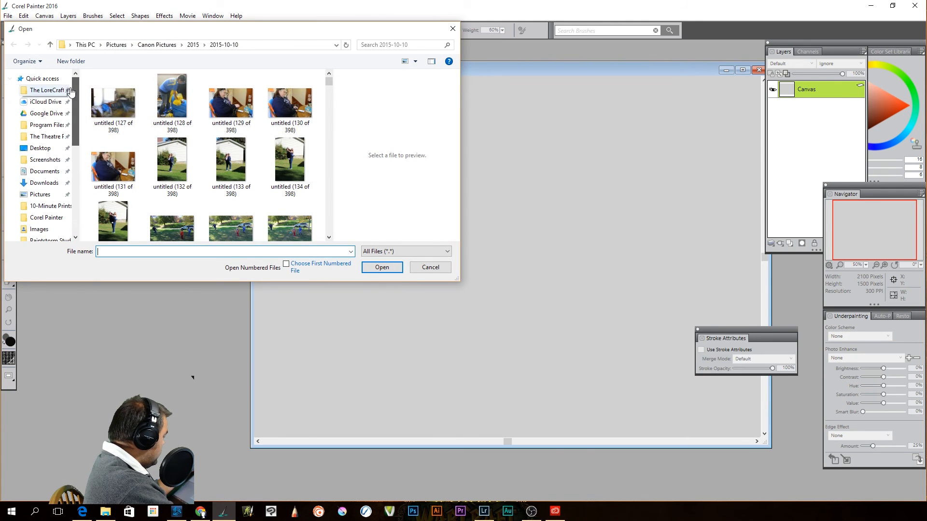
click(35, 115)
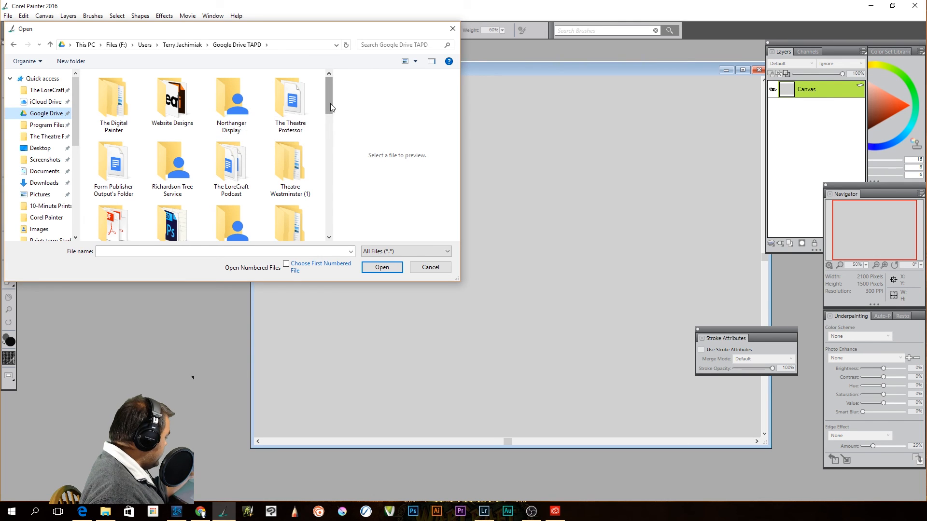
drag(329, 107, 312, 158)
click(236, 145)
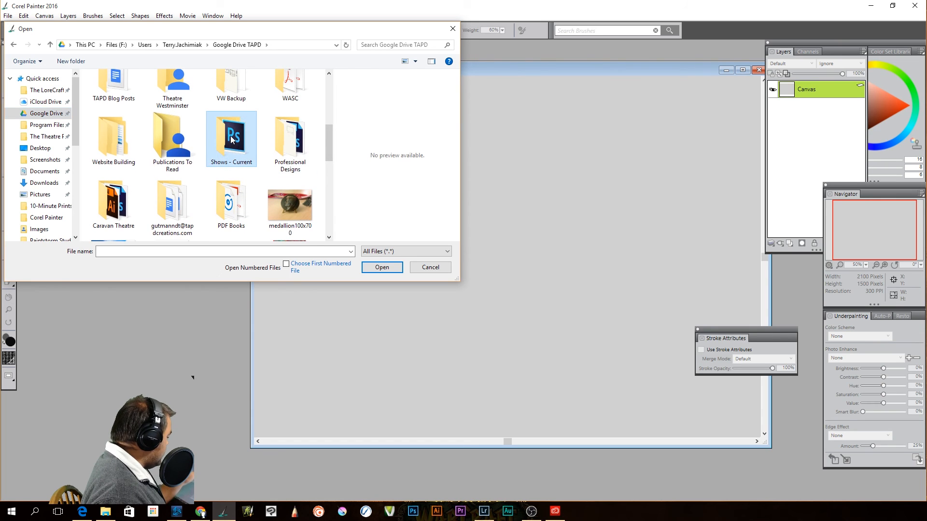
double_click(236, 145)
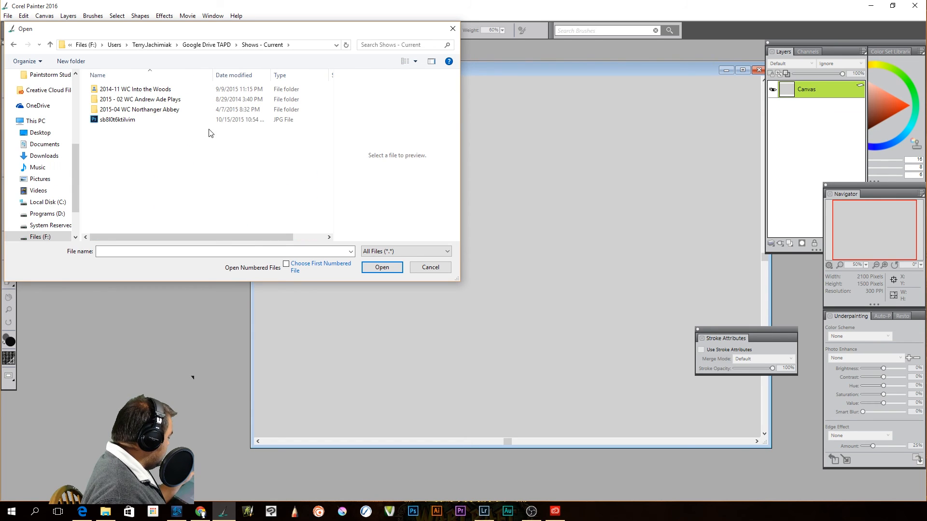
click(120, 121)
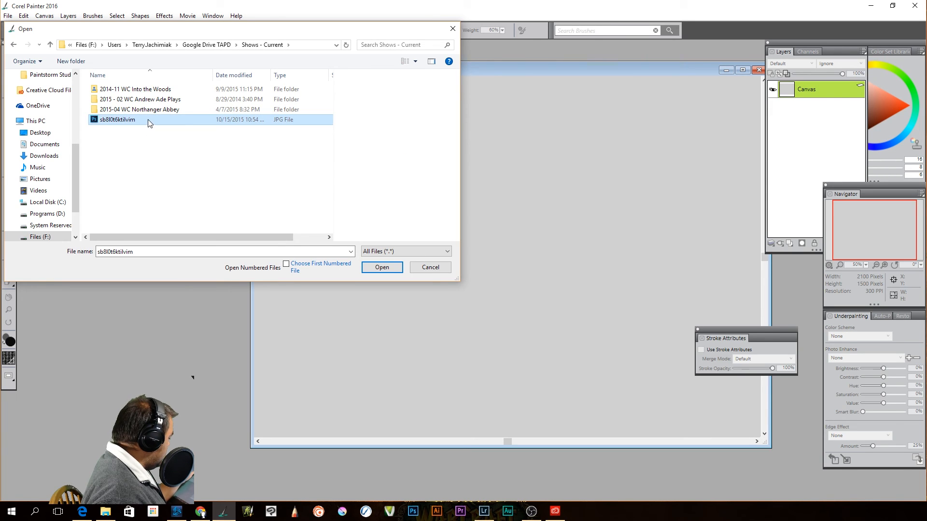
click(383, 267)
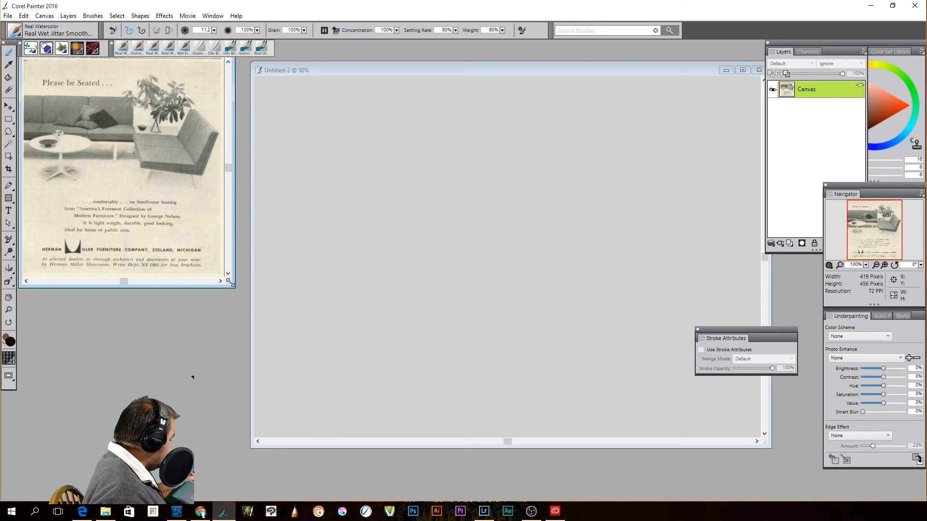
Enlarge the ad image's window to show the whole picture and arrange it beside the blank canvas without overlap.
drag(234, 287, 274, 386)
mouse_move(112, 51)
mouse_down()
mouse_move(126, 52)
mouse_move(156, 104)
mouse_move(192, 109)
mouse_up()
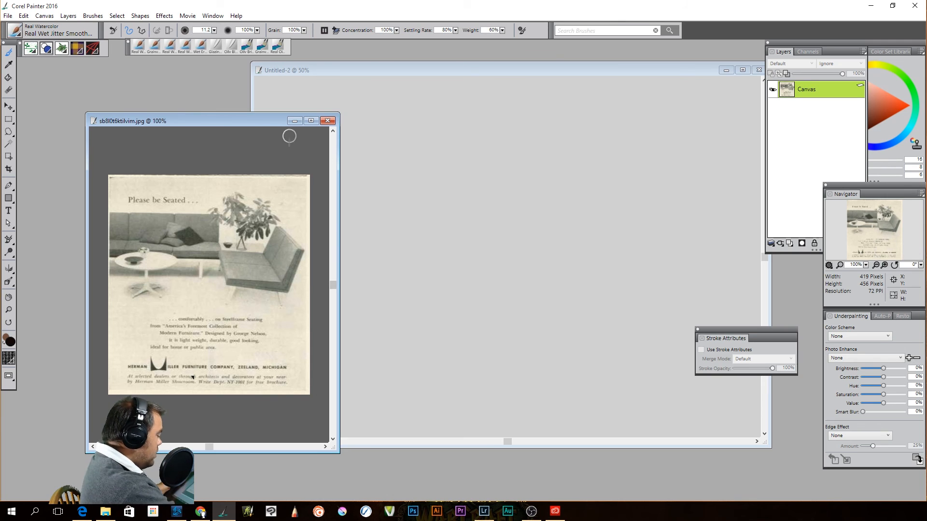
drag(261, 118, 268, 117)
drag(506, 110, 694, 102)
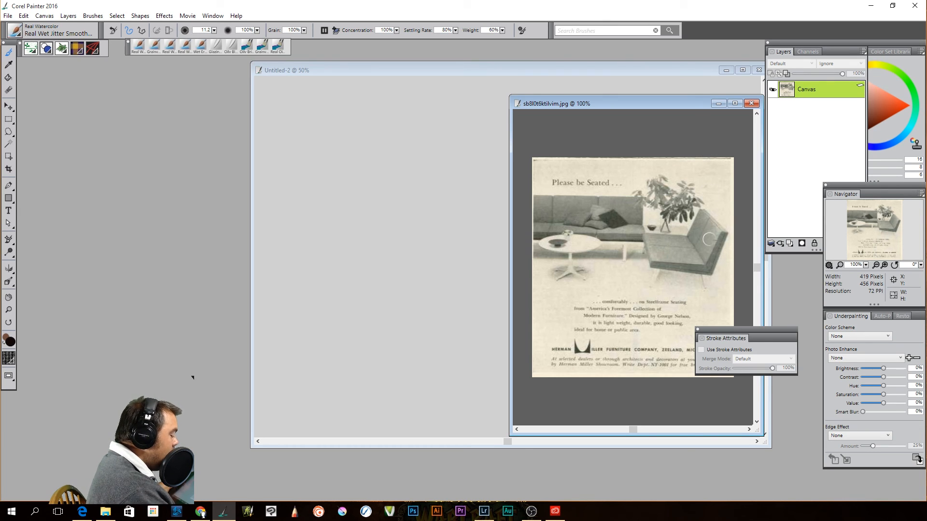
drag(673, 100, 437, 110)
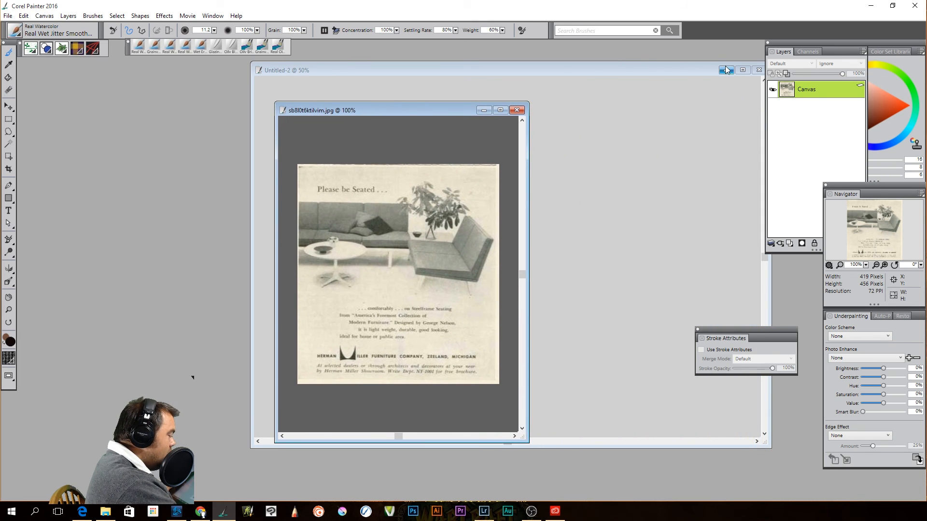
drag(659, 71, 753, 77)
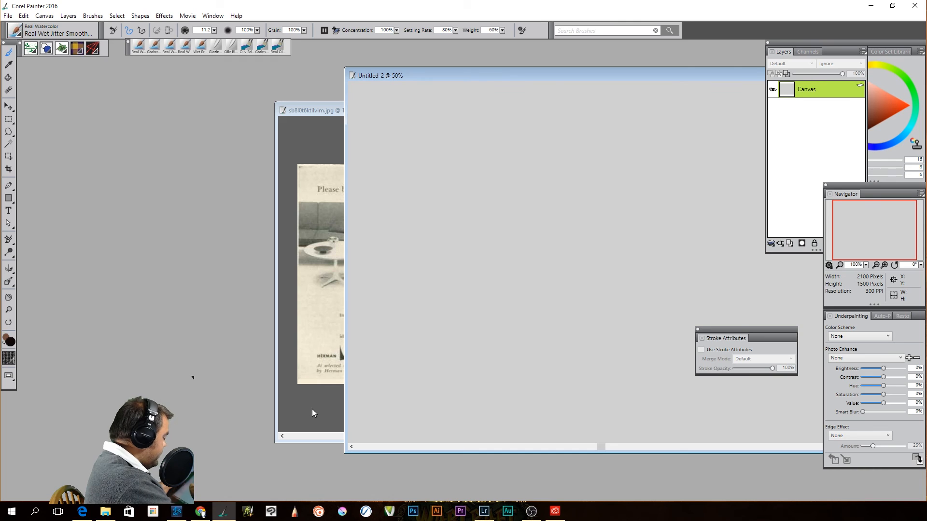
drag(316, 109, 105, 121)
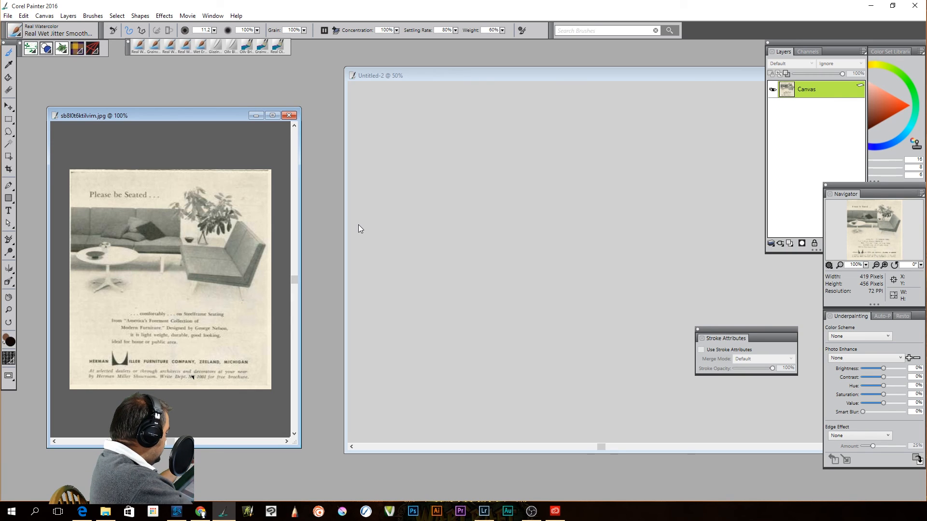
Choose the Real 2B Pencil brush from the Pens and Pencils category.
click(15, 31)
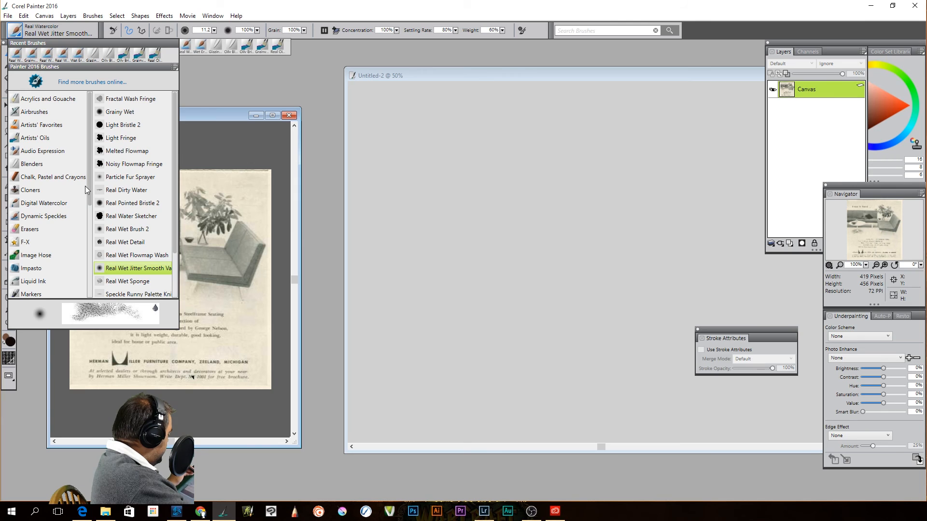
scroll(89, 195, down, 3)
scroll(85, 265, down, 1)
click(53, 242)
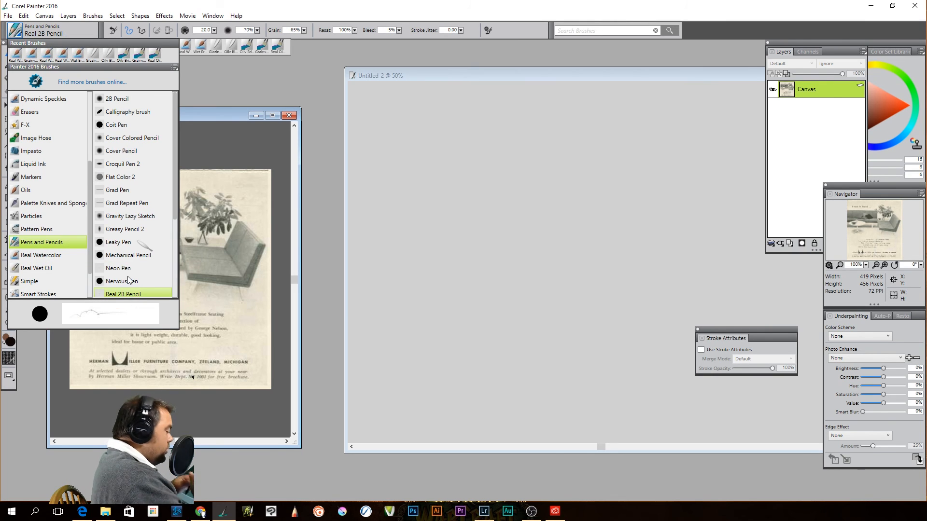
Set the drawing colour to a very dark, slightly warm grey with an orange hue.
click(881, 104)
click(861, 130)
drag(861, 130, 853, 125)
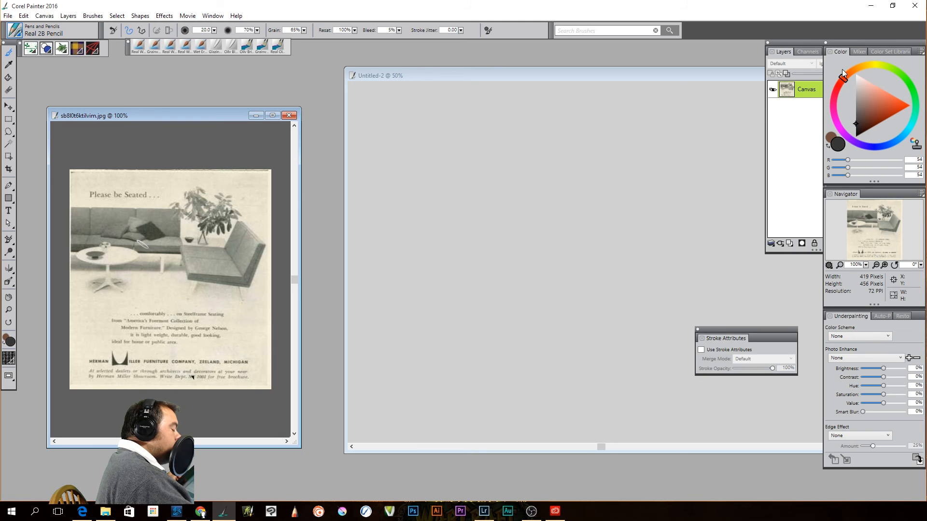
drag(845, 77, 851, 71)
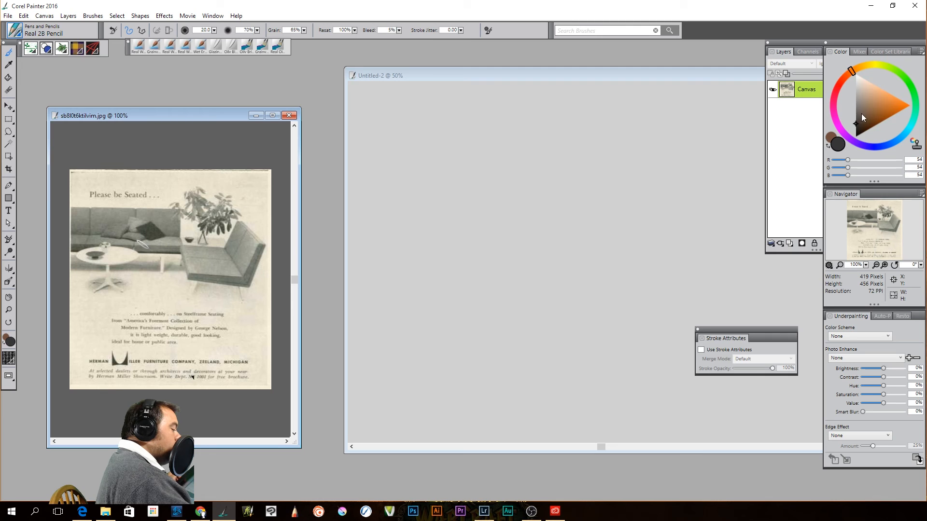
drag(859, 121, 858, 126)
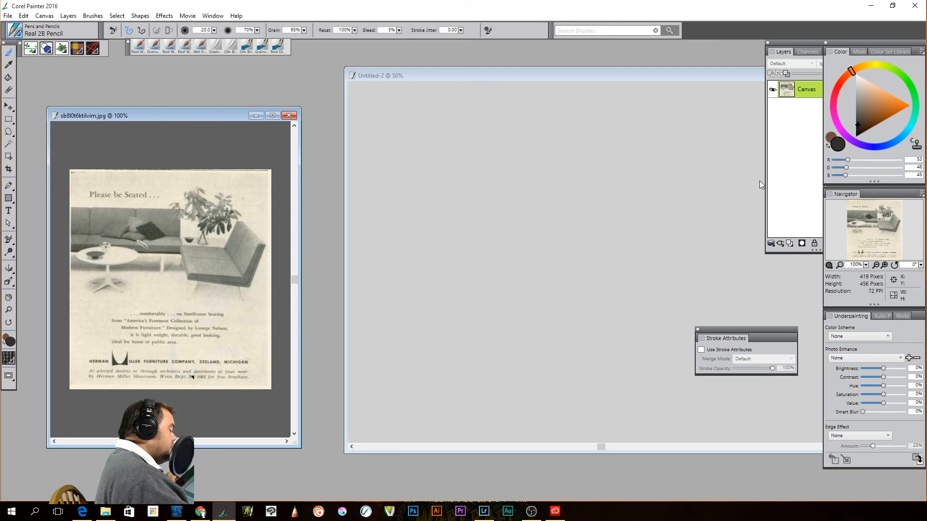
click(585, 390)
drag(599, 405, 583, 411)
drag(596, 365, 589, 414)
key(ctrl+z)
key(ctrl+z)
key(ctrl+z)
key(ctrl+z)
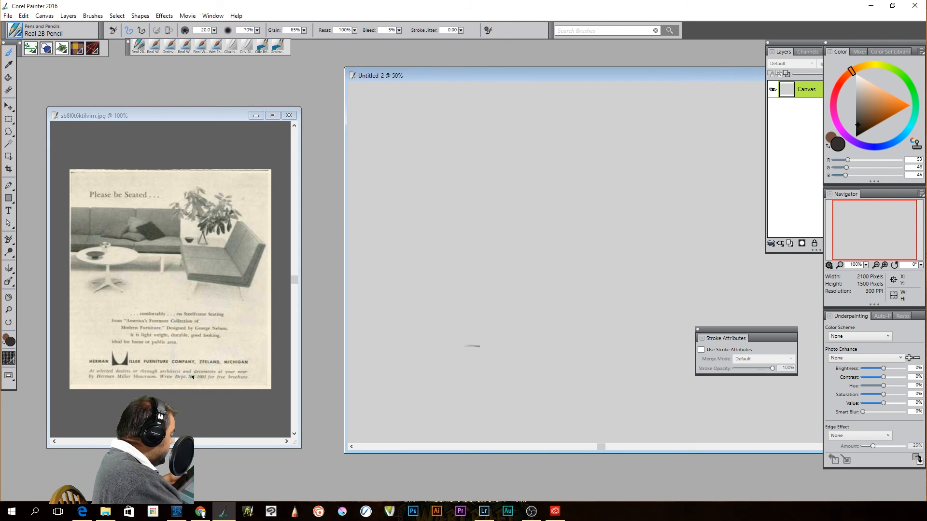
Sketch the near side of the backrest and the front and side edges of the seat for an angled chair, low on the blank canvas.
drag(594, 291, 580, 288)
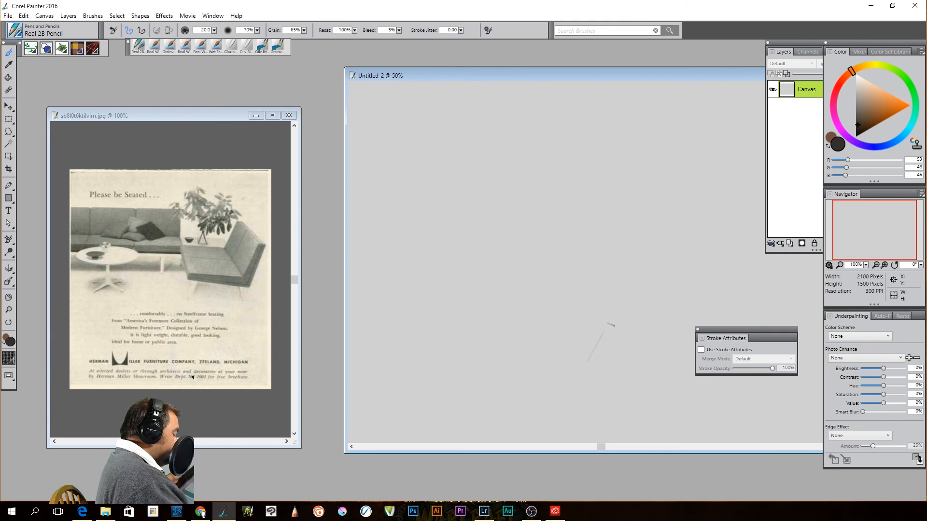
drag(606, 334, 592, 371)
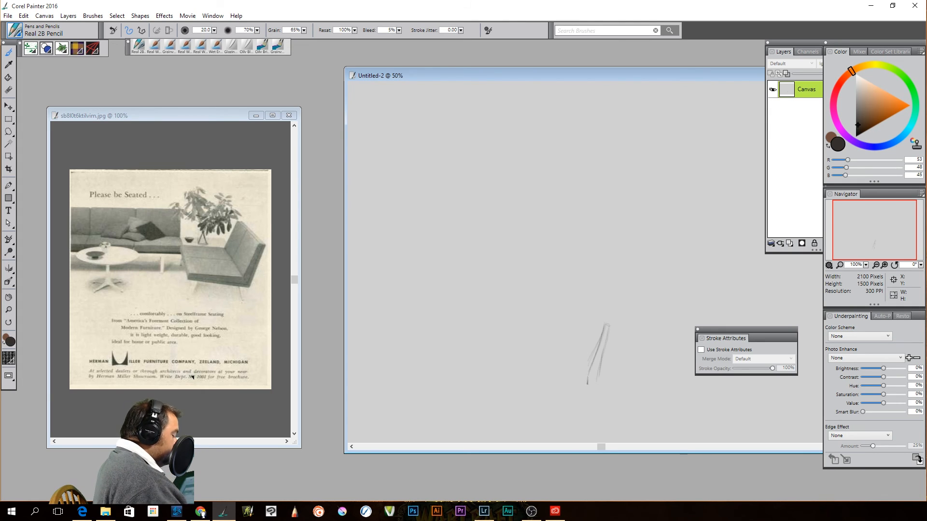
drag(587, 375, 528, 379)
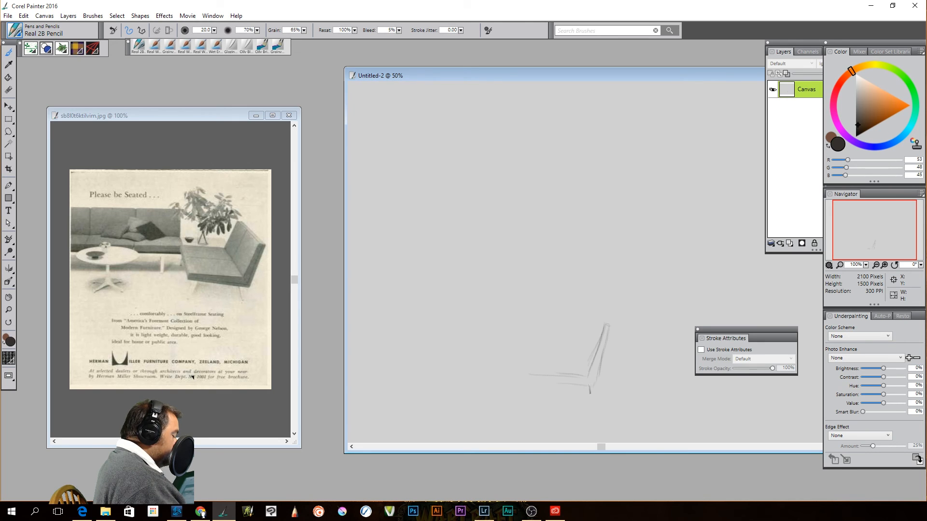
mouse_move(539, 384)
mouse_down()
mouse_move(529, 380)
mouse_move(560, 370)
mouse_up()
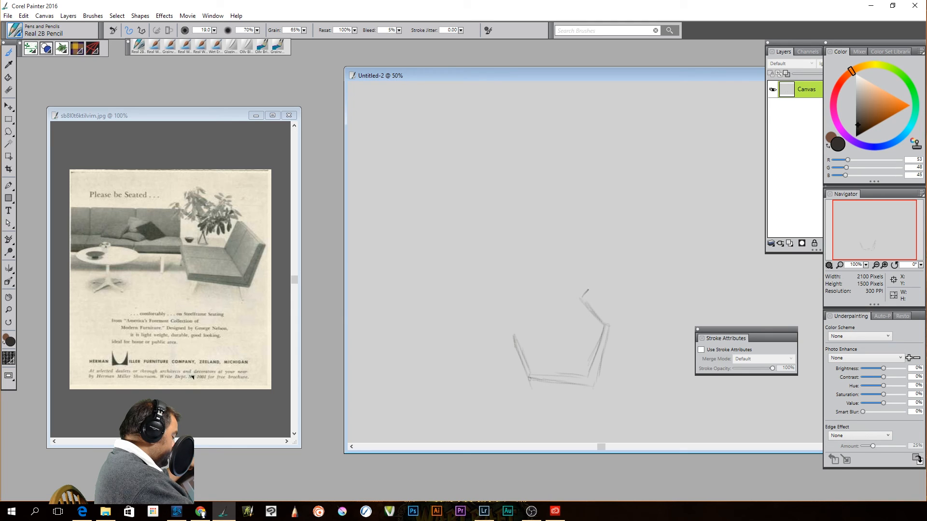
Sketch the slanted top edge of the angled chair's backrest, undoing stray strokes.
drag(581, 290, 598, 313)
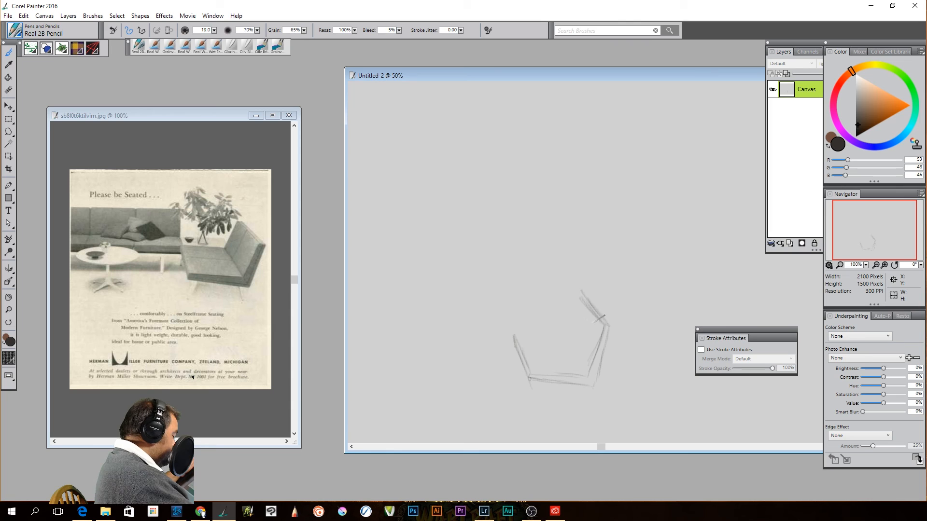
mouse_move(587, 290)
mouse_down()
mouse_move(611, 321)
mouse_move(577, 290)
mouse_move(611, 324)
mouse_move(588, 280)
mouse_up()
key(ctrl+z)
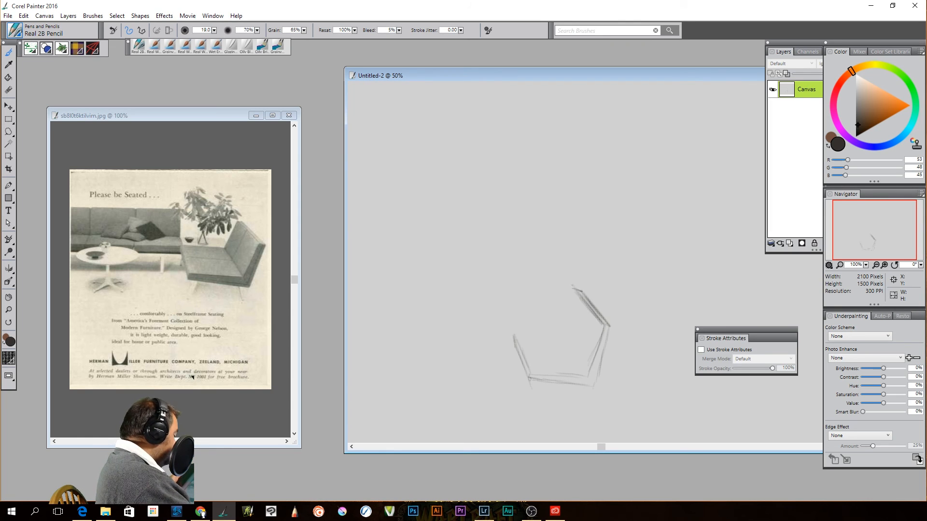
key(ctrl+z)
Close the angled chair's shape with the backrest's far edge, the seat-to-back crease and the seat's far edge.
drag(578, 310, 558, 327)
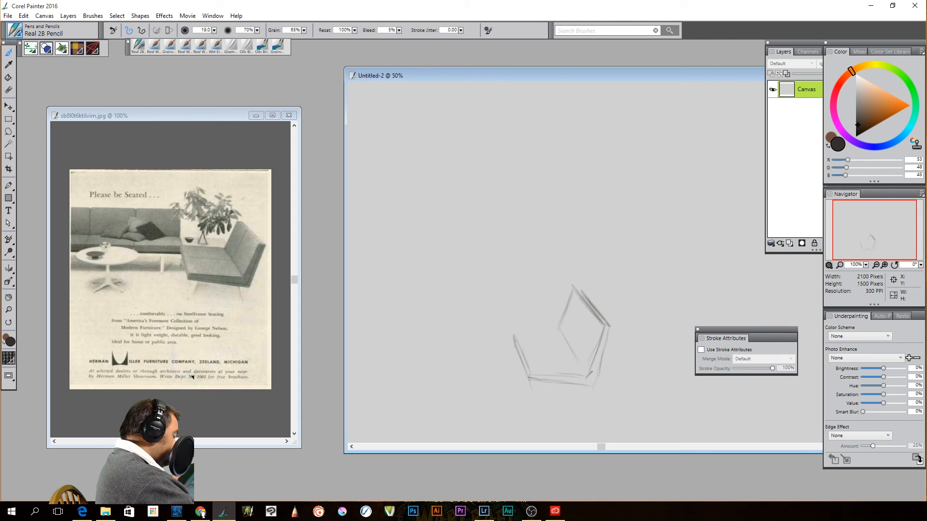
drag(559, 330, 517, 333)
mouse_move(535, 332)
mouse_down()
mouse_move(558, 343)
mouse_move(513, 330)
mouse_up()
key(ctrl+z)
drag(609, 282, 616, 290)
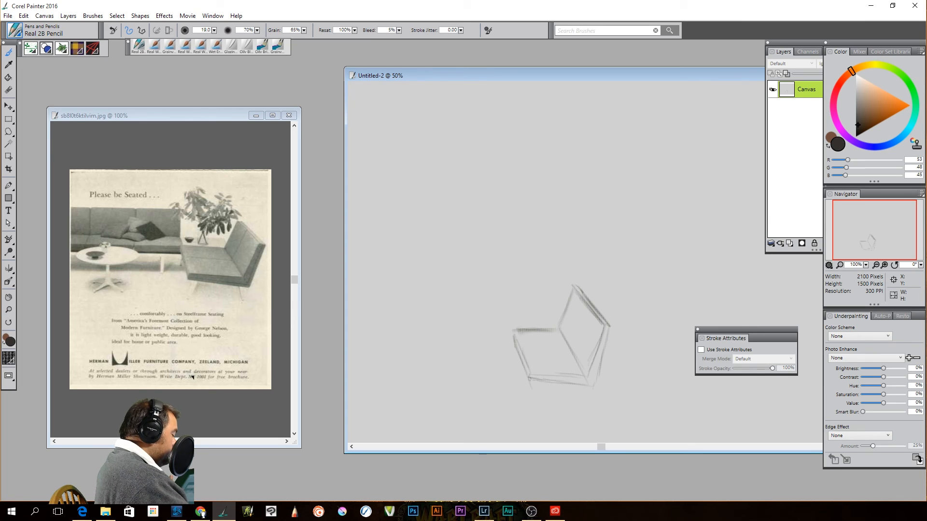
Reinforce the angled chair's outline and give its seat and backrest cushions a visible thickness.
drag(593, 395, 603, 396)
drag(598, 346, 593, 379)
drag(612, 331, 604, 383)
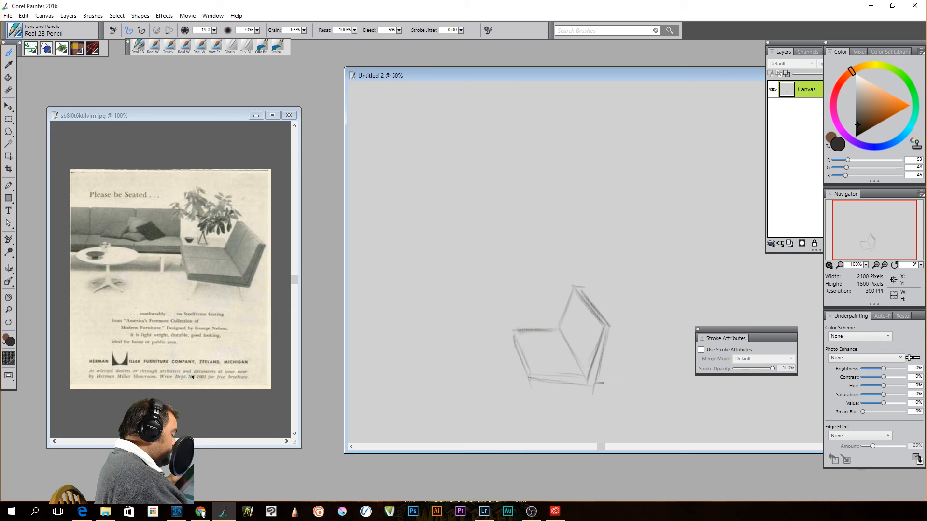
mouse_move(546, 382)
mouse_down()
mouse_move(590, 387)
mouse_move(575, 375)
mouse_up()
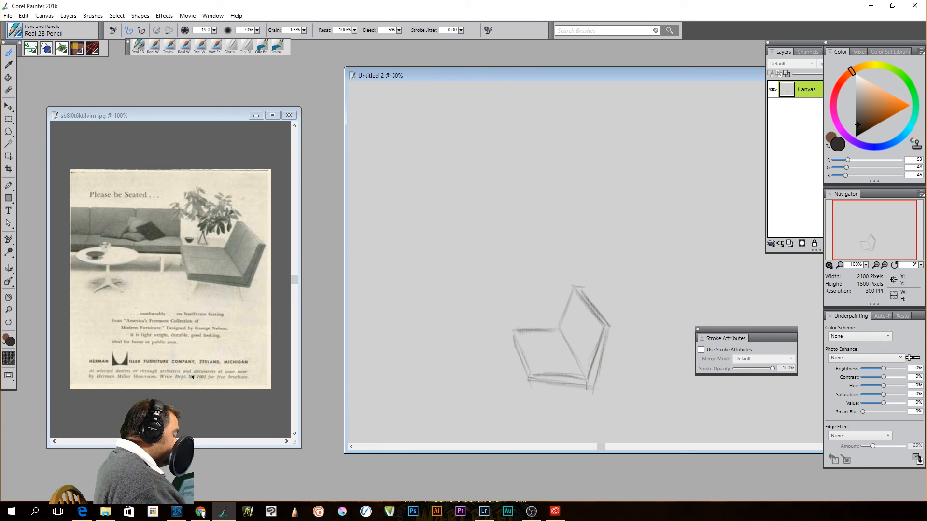
drag(514, 331, 531, 378)
drag(518, 337, 530, 381)
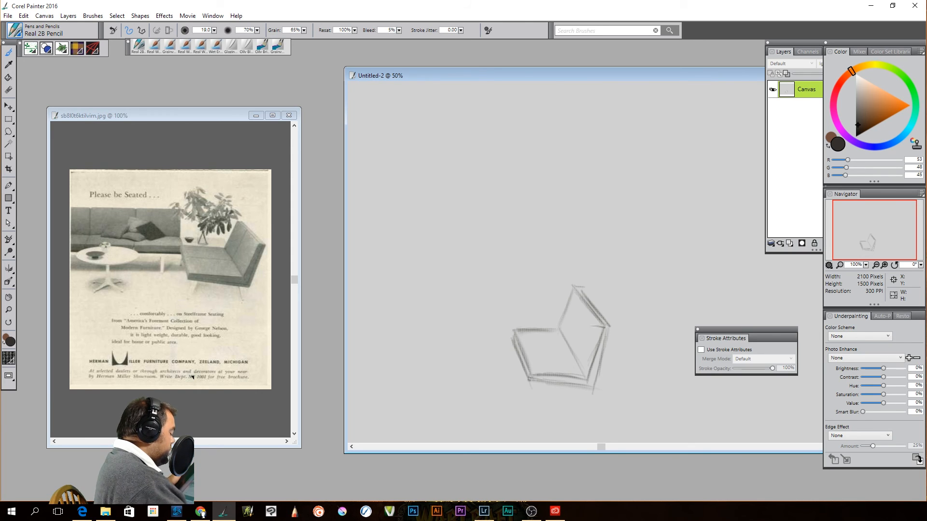
drag(559, 328, 568, 309)
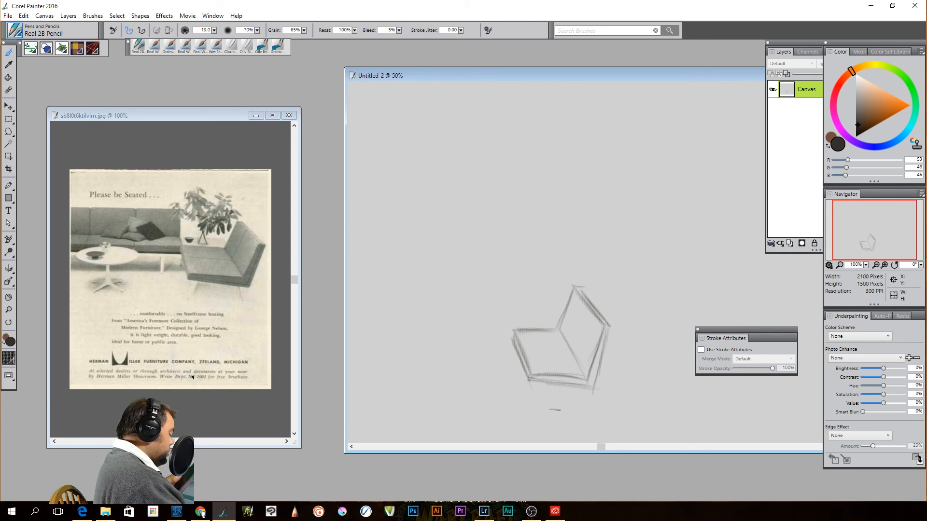
Add two short legs under the angled chair and darken its seat and backrest edges.
drag(537, 382, 535, 399)
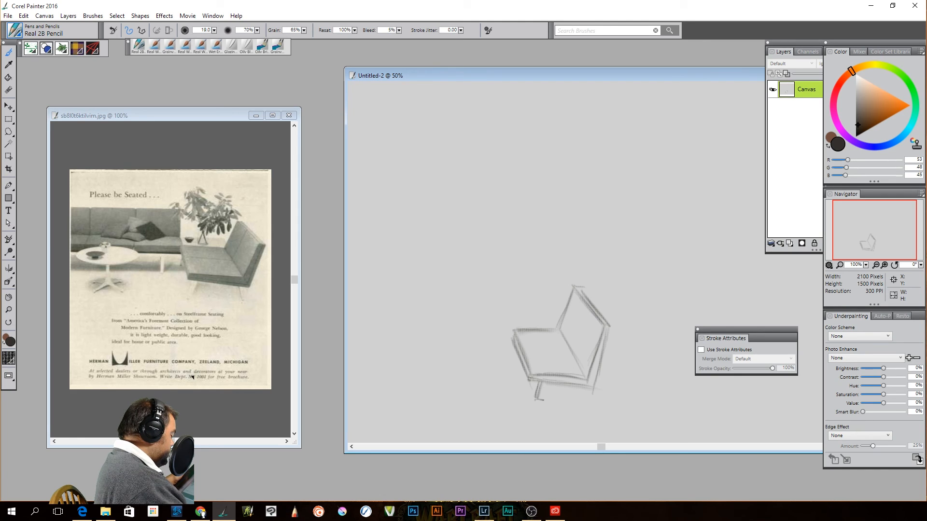
mouse_move(537, 383)
mouse_down()
mouse_move(534, 395)
mouse_move(593, 387)
mouse_move(590, 406)
mouse_move(587, 388)
mouse_up()
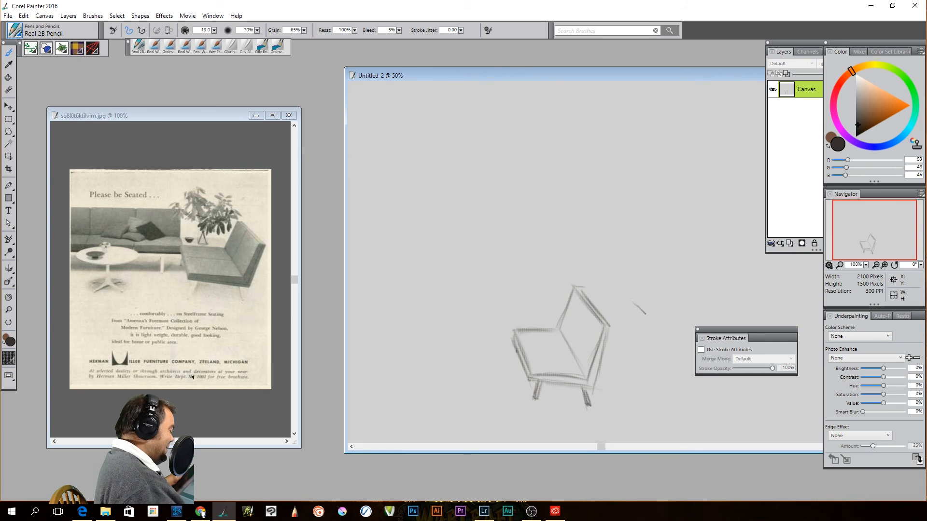
mouse_move(575, 314)
mouse_down()
mouse_move(570, 335)
mouse_move(574, 288)
mouse_move(558, 334)
mouse_move(558, 345)
mouse_move(566, 342)
mouse_move(525, 342)
mouse_move(526, 330)
mouse_move(561, 335)
mouse_move(522, 332)
mouse_up()
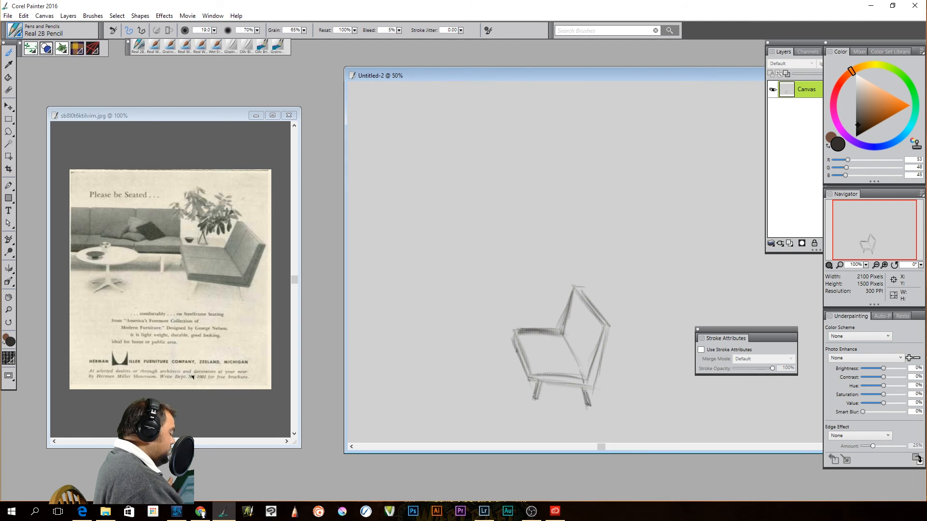
mouse_move(536, 371)
mouse_down()
mouse_move(588, 383)
mouse_move(529, 382)
mouse_move(604, 385)
mouse_up()
mouse_move(607, 333)
mouse_down()
mouse_move(598, 391)
mouse_move(604, 354)
mouse_up()
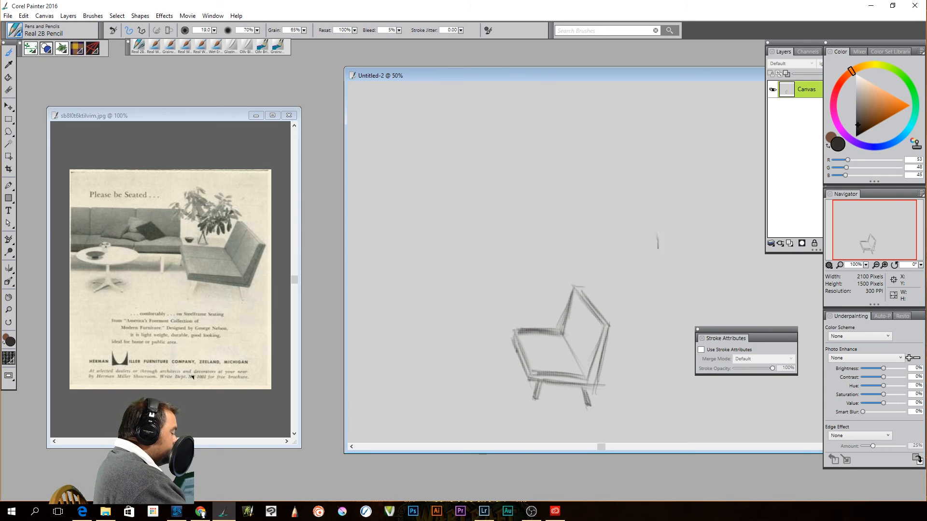
Start a front view of the chair above the angled one, with a thin horizontal seat base and one short leg.
mouse_move(569, 232)
mouse_down()
mouse_move(656, 228)
mouse_move(570, 232)
mouse_up()
mouse_move(640, 231)
mouse_down()
mouse_move(571, 233)
mouse_move(657, 232)
mouse_up()
drag(579, 232, 640, 233)
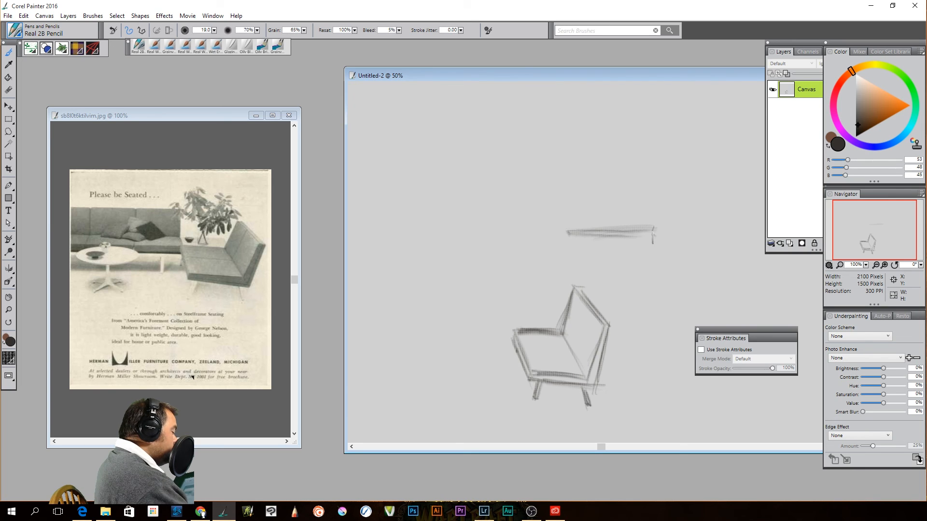
drag(566, 221, 583, 220)
key(ctrl+z)
mouse_move(574, 239)
mouse_down()
mouse_move(577, 249)
mouse_move(587, 241)
mouse_move(576, 257)
mouse_move(585, 258)
mouse_up()
key(ctrl+z)
key(ctrl+z)
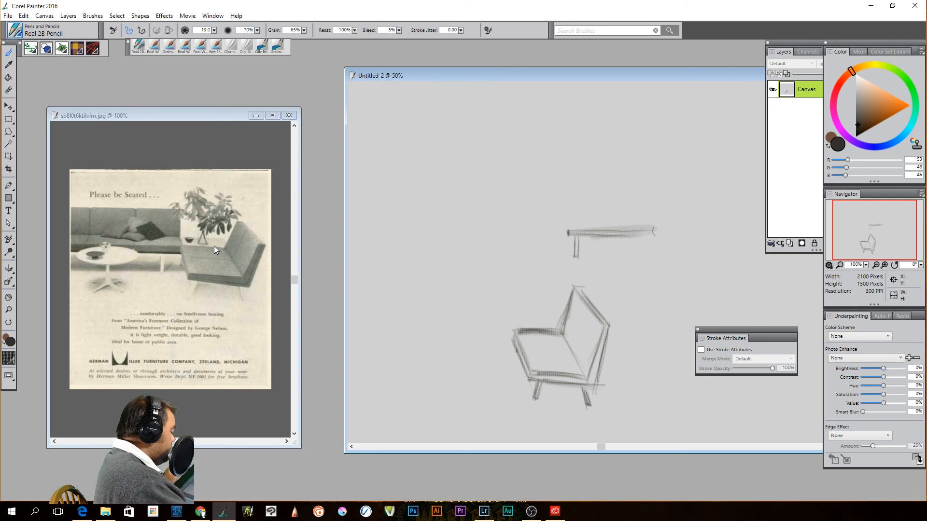
Build the front view's seat cushion into a rounded block above the base and add the second leg.
drag(567, 248, 560, 253)
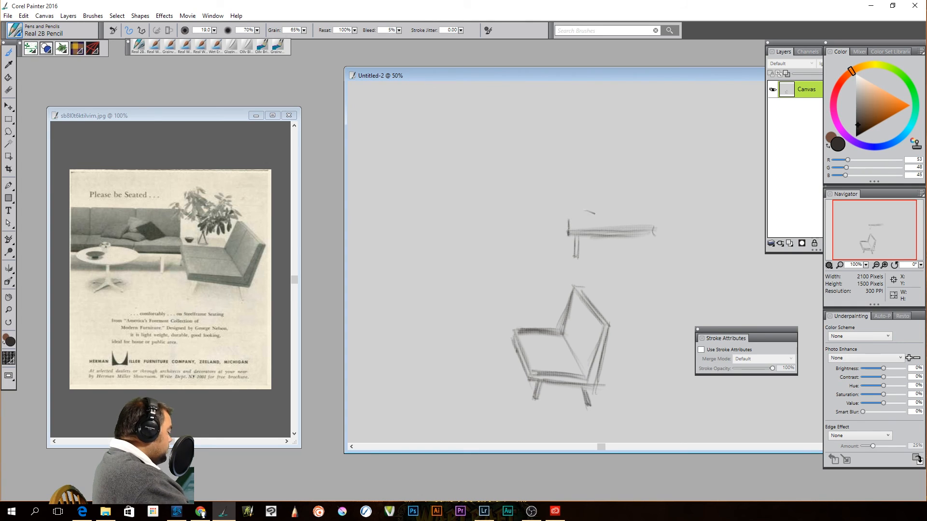
mouse_move(572, 220)
mouse_down()
mouse_move(651, 214)
mouse_move(659, 234)
mouse_up()
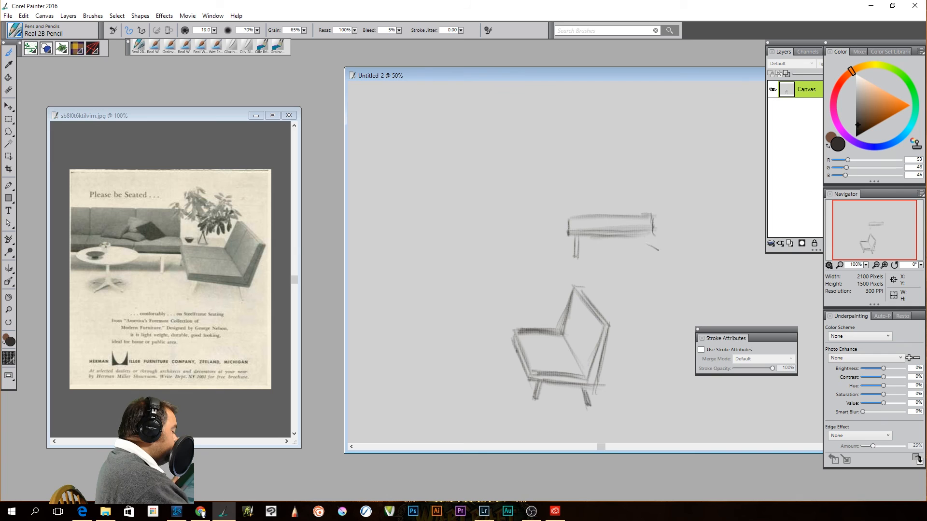
drag(642, 239, 643, 256)
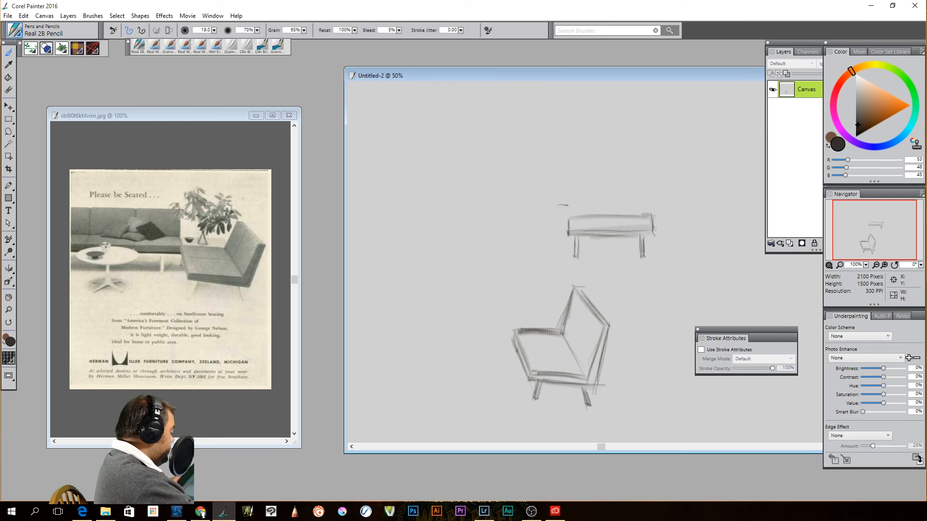
Sketch the front view's backrest with two upright sides and a thick top edge, using pencil size 20.
drag(574, 216, 566, 158)
mouse_move(637, 209)
mouse_down()
mouse_move(648, 209)
mouse_move(649, 162)
mouse_up()
key(bracketright)
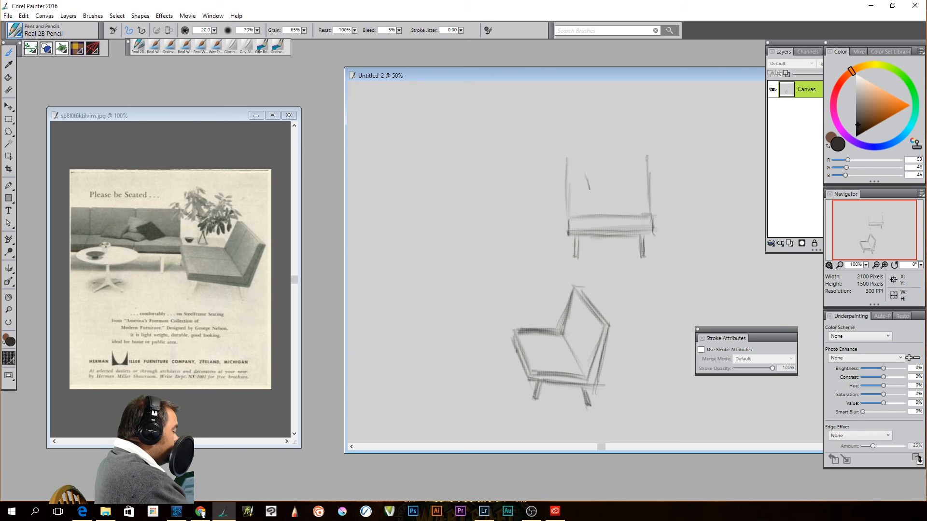
mouse_move(567, 171)
mouse_down()
mouse_move(650, 171)
mouse_move(572, 170)
mouse_move(643, 170)
mouse_move(601, 169)
mouse_move(640, 185)
mouse_move(580, 182)
mouse_move(669, 167)
mouse_up()
key(n)
drag(575, 158, 547, 146)
key(b)
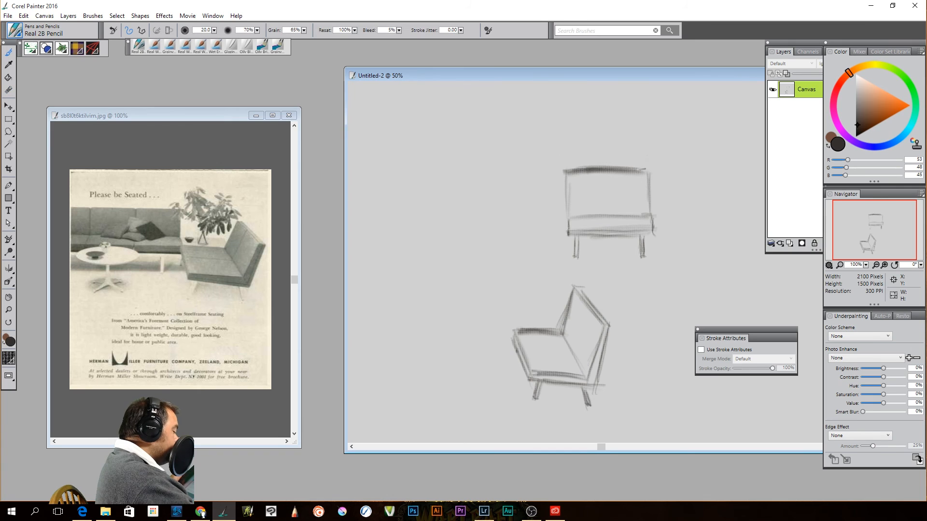
Darken the front view's backrest sides and lower seat edge, enlarging the pencil to size 22.
drag(651, 170, 649, 207)
mouse_move(567, 170)
mouse_down()
mouse_move(568, 215)
mouse_move(641, 223)
mouse_up()
key(bracketright)
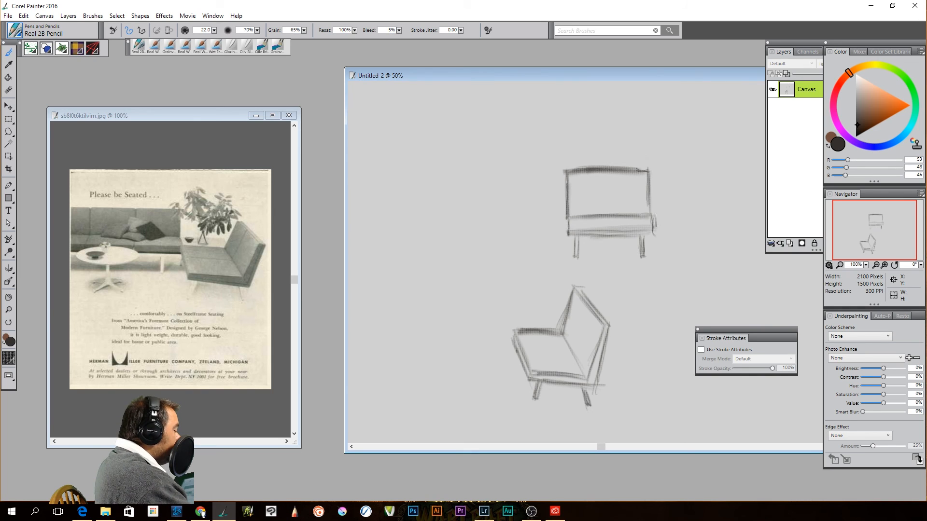
mouse_move(570, 231)
mouse_down()
mouse_move(652, 233)
mouse_move(603, 245)
mouse_move(655, 235)
mouse_up()
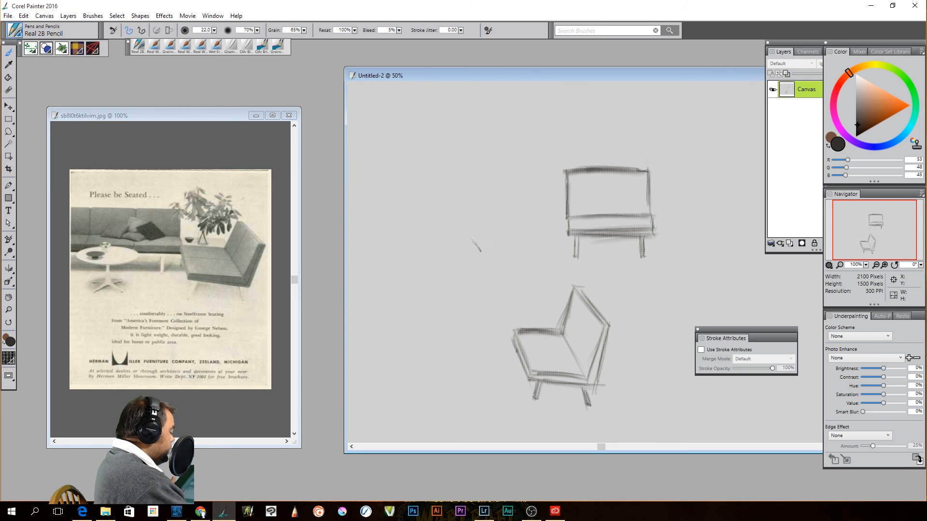
Sketch a side view of the chair beside the front view, with a slanted seat, a reclined backrest and two legs, at pencil size 23.
drag(481, 243, 483, 258)
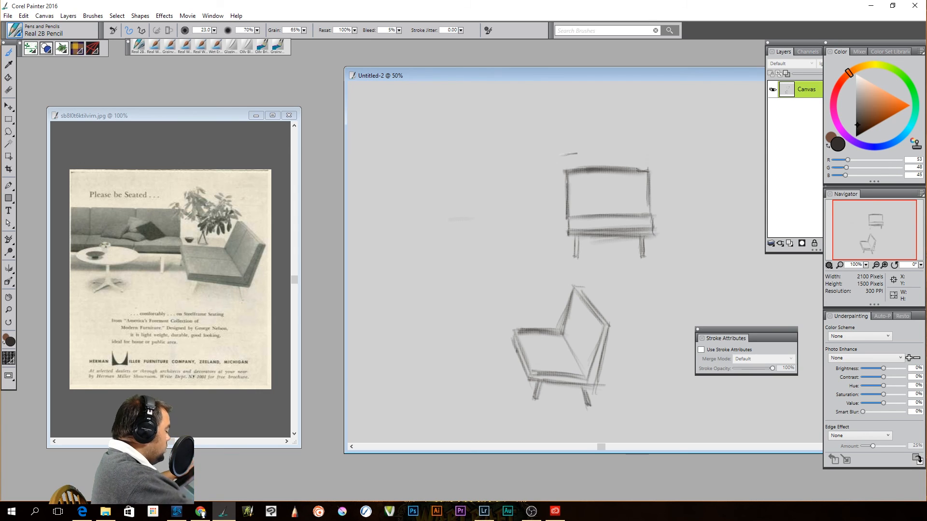
drag(417, 217, 474, 239)
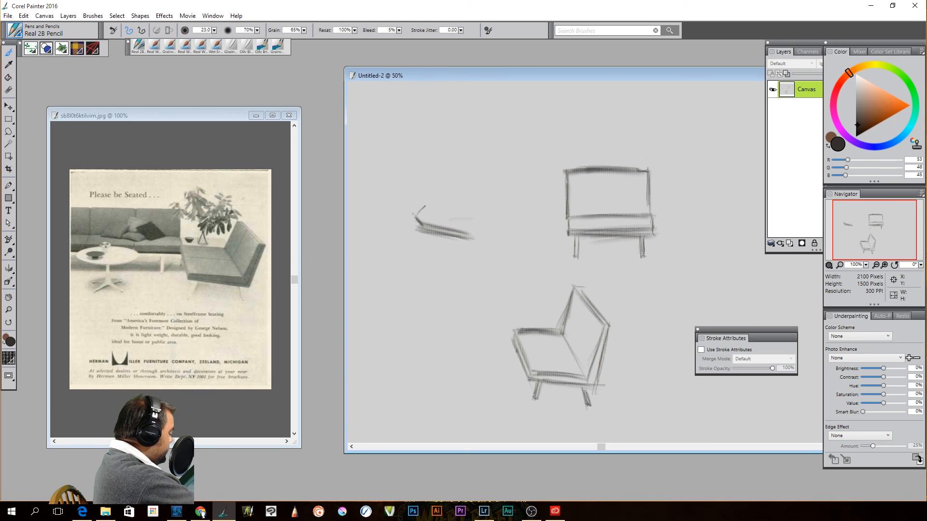
mouse_move(468, 231)
mouse_down()
mouse_move(490, 169)
mouse_move(484, 212)
mouse_move(497, 180)
mouse_move(472, 237)
mouse_up()
drag(493, 186, 469, 239)
drag(496, 159, 507, 166)
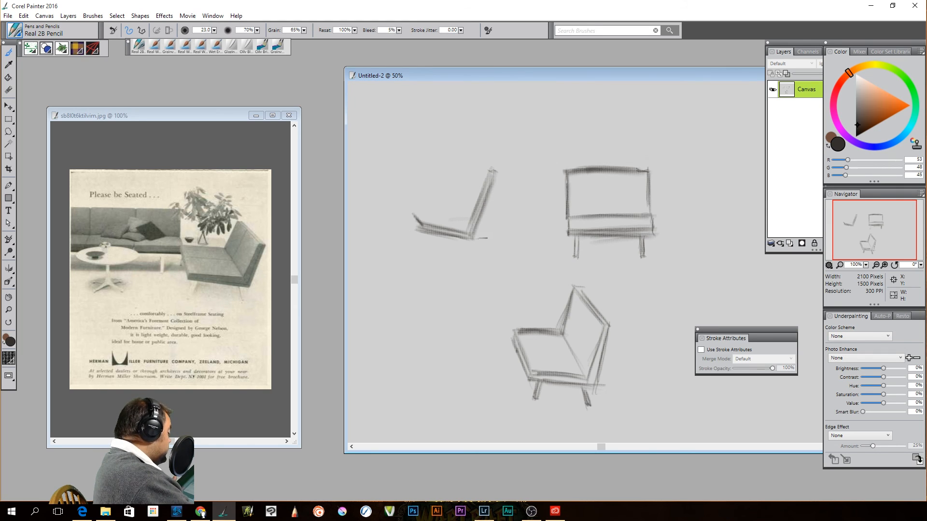
mouse_move(422, 233)
mouse_down()
mouse_move(416, 254)
mouse_move(466, 252)
mouse_up()
mouse_move(466, 252)
mouse_down()
mouse_move(476, 252)
mouse_move(469, 261)
mouse_up()
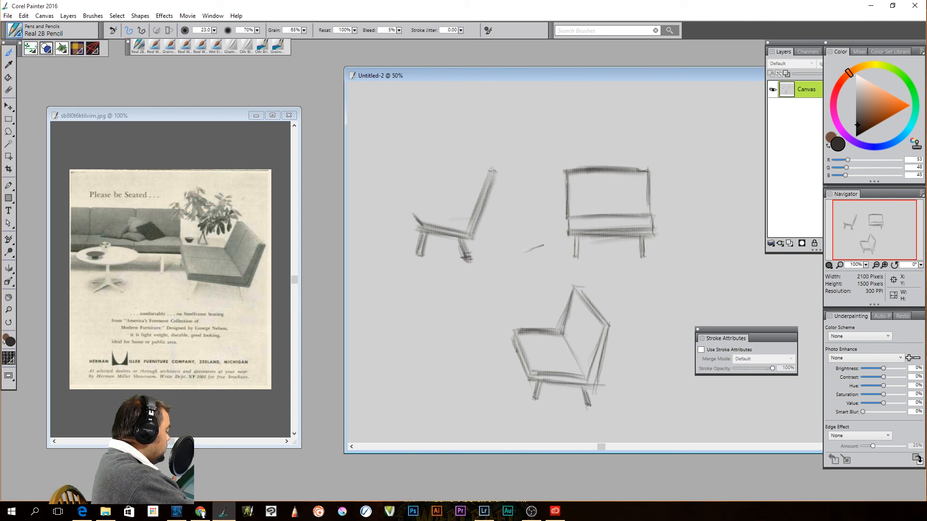
Erase the side view's back leg and redraw it as a clean slanted leg.
key(n)
mouse_move(476, 261)
mouse_down()
mouse_move(463, 250)
mouse_move(475, 261)
mouse_move(468, 273)
mouse_up()
key(b)
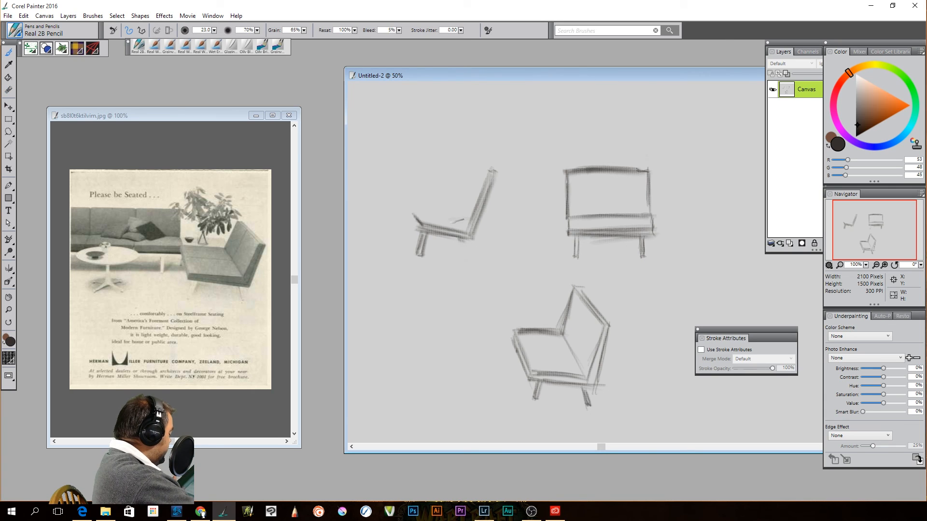
drag(463, 240, 471, 263)
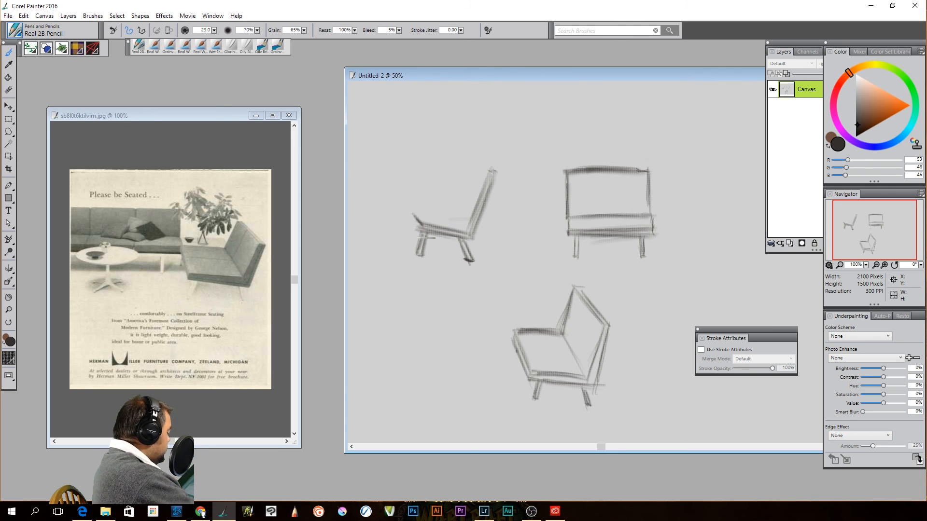
Darken the side view's front leg and sketch a horizontal ground line under each of the three chair views.
mouse_move(420, 238)
mouse_down()
mouse_move(416, 264)
mouse_move(422, 244)
mouse_move(418, 252)
mouse_move(500, 255)
mouse_up()
drag(396, 264, 525, 261)
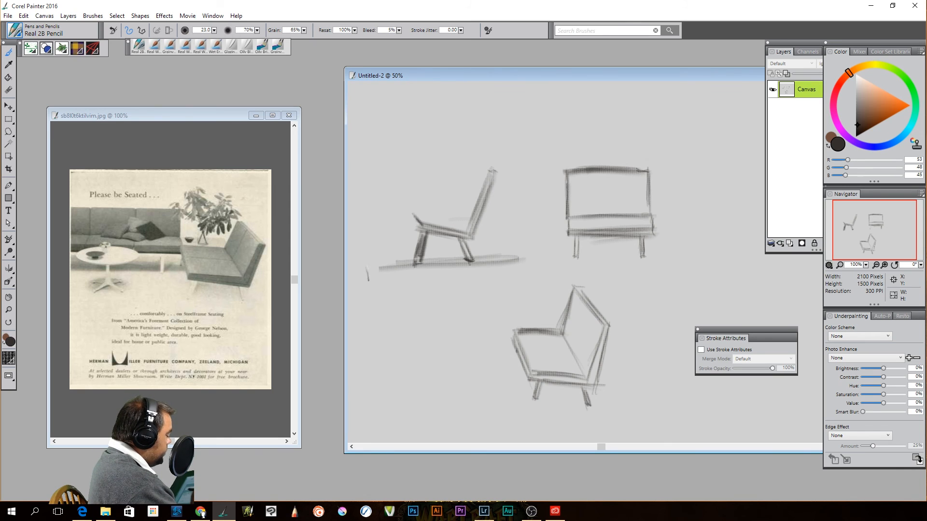
drag(376, 265, 413, 264)
drag(568, 262, 697, 256)
mouse_move(599, 410)
mouse_down()
mouse_move(642, 409)
mouse_move(522, 405)
mouse_move(672, 410)
mouse_up()
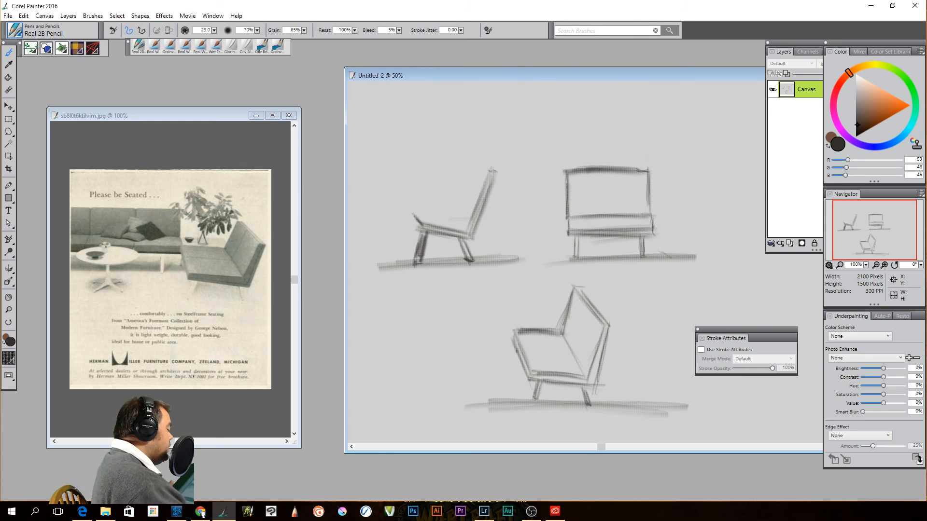
drag(581, 258, 555, 255)
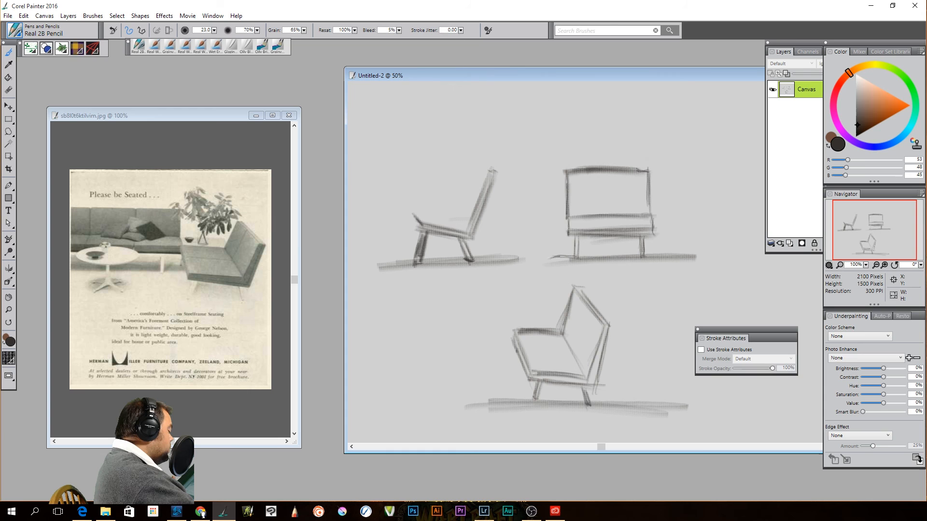
Sketch vertical wall lines on both sides of the front and side views, and slanted floor edges beside the angled view.
drag(541, 246, 547, 121)
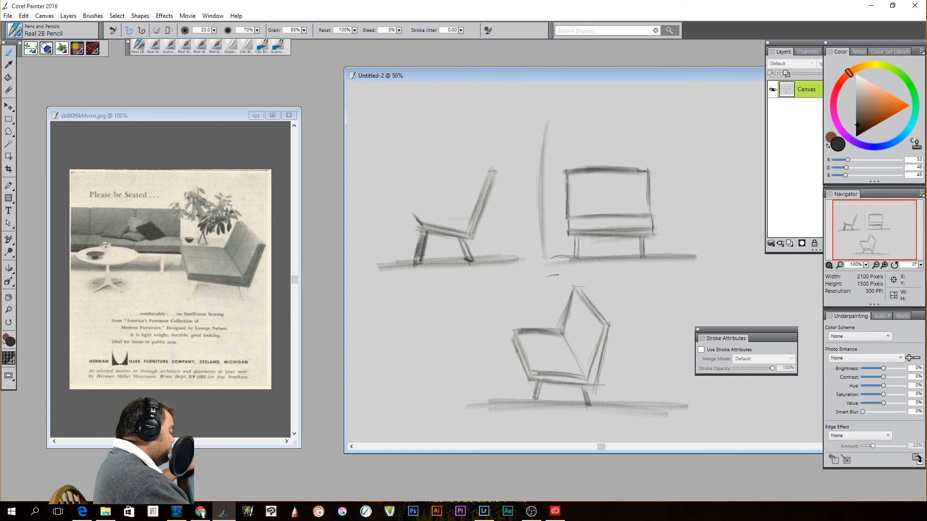
drag(545, 263, 547, 99)
drag(682, 254, 687, 115)
drag(696, 254, 691, 98)
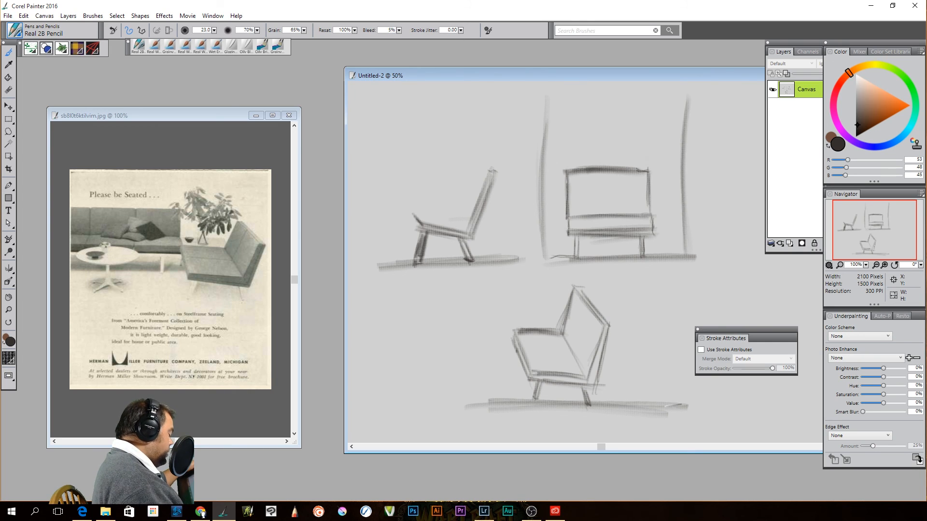
drag(685, 403, 621, 348)
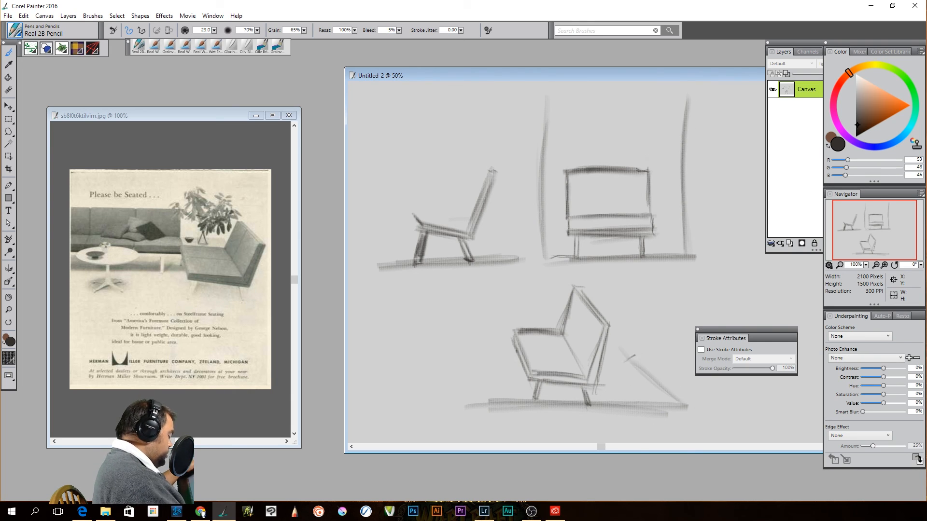
drag(480, 402, 419, 350)
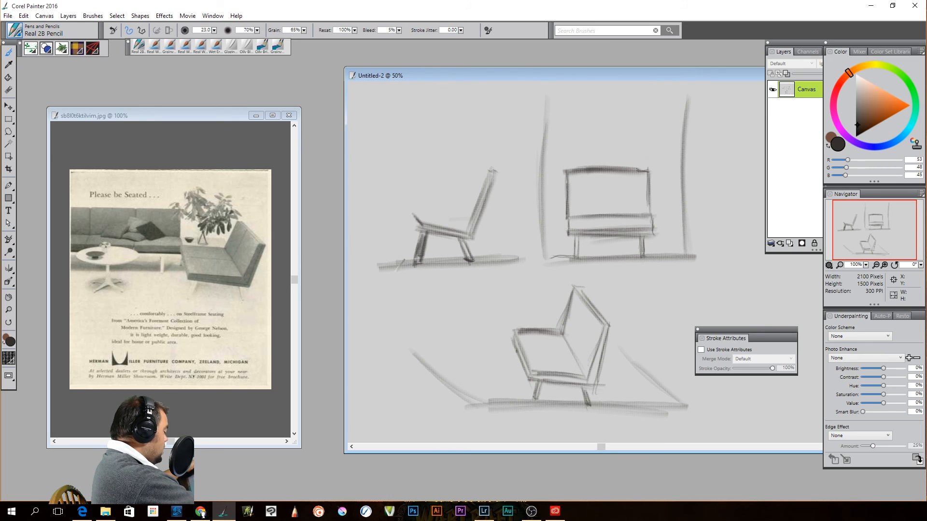
mouse_move(372, 262)
mouse_down()
mouse_move(382, 138)
mouse_move(370, 212)
mouse_move(370, 146)
mouse_up()
mouse_move(516, 256)
mouse_down()
mouse_move(526, 104)
mouse_move(523, 112)
mouse_up()
drag(540, 225, 554, 223)
drag(548, 99, 545, 139)
Sketch a small shelf on two supports above the front-view chair, holding two vases, one with stems.
drag(603, 119, 654, 117)
mouse_move(652, 117)
mouse_down()
mouse_move(604, 118)
mouse_move(659, 118)
mouse_move(614, 138)
mouse_move(643, 130)
mouse_up()
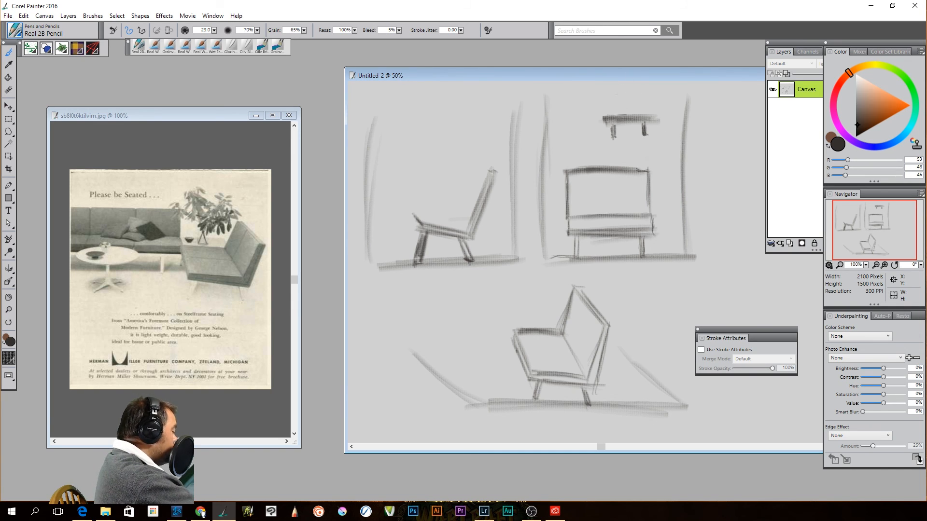
mouse_move(624, 103)
mouse_down()
mouse_move(612, 109)
mouse_move(623, 114)
mouse_move(620, 102)
mouse_up()
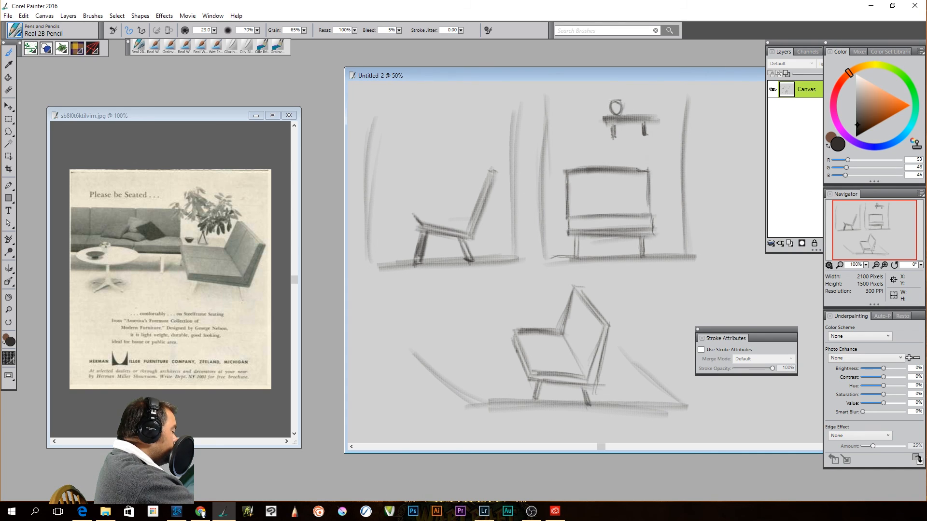
drag(610, 99, 621, 98)
drag(631, 100, 636, 109)
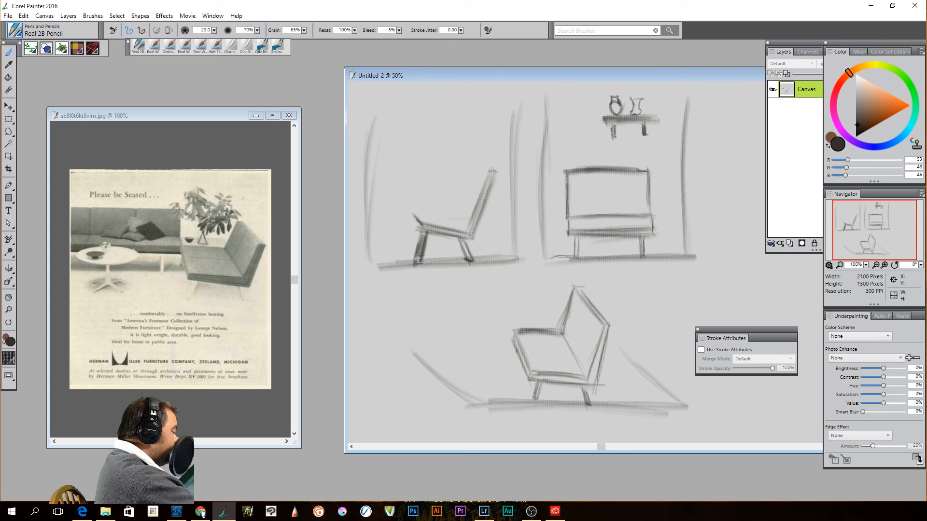
drag(635, 98, 647, 84)
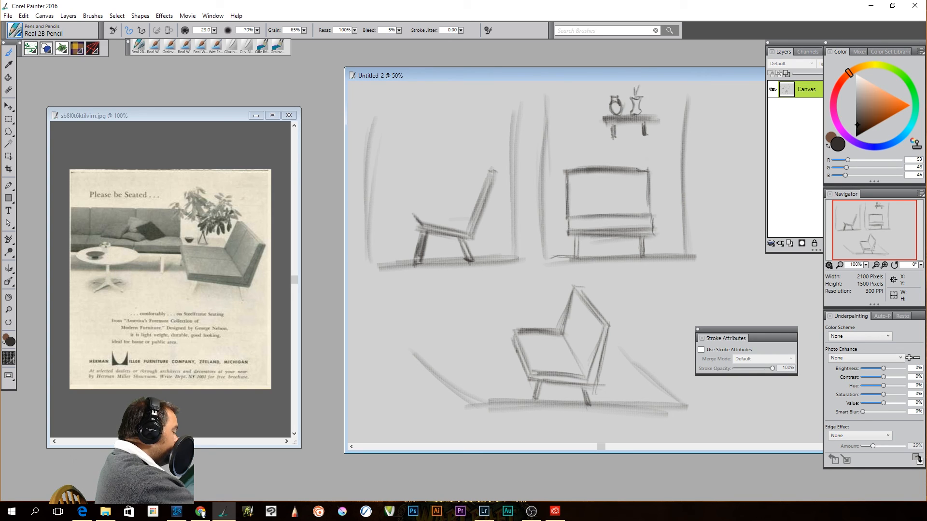
Try dividing the front view's backrest with a vertical centre line.
drag(604, 179, 613, 189)
key(ctrl+z)
drag(659, 317, 681, 320)
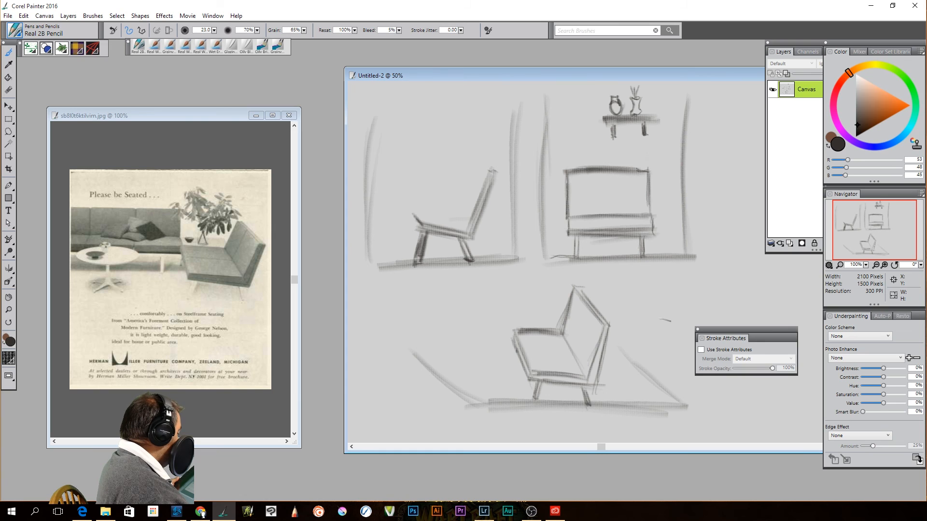
key(ctrl+z)
mouse_move(598, 185)
mouse_down()
mouse_move(609, 186)
mouse_move(610, 215)
mouse_up()
key(ctrl+z)
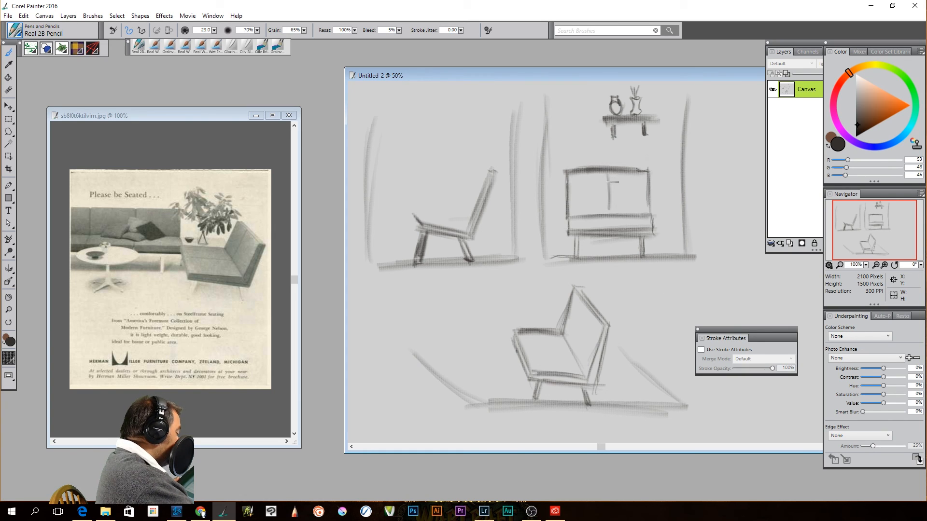
Divide the angled chair's seat and backrest into two cushions with a seam line and strengthen the backrest's upper edge.
mouse_move(578, 340)
mouse_down()
mouse_move(591, 343)
mouse_move(571, 359)
mouse_up()
mouse_move(596, 311)
mouse_down()
mouse_move(582, 367)
mouse_move(527, 362)
mouse_up()
key(ctrl+z)
key(ctrl+z)
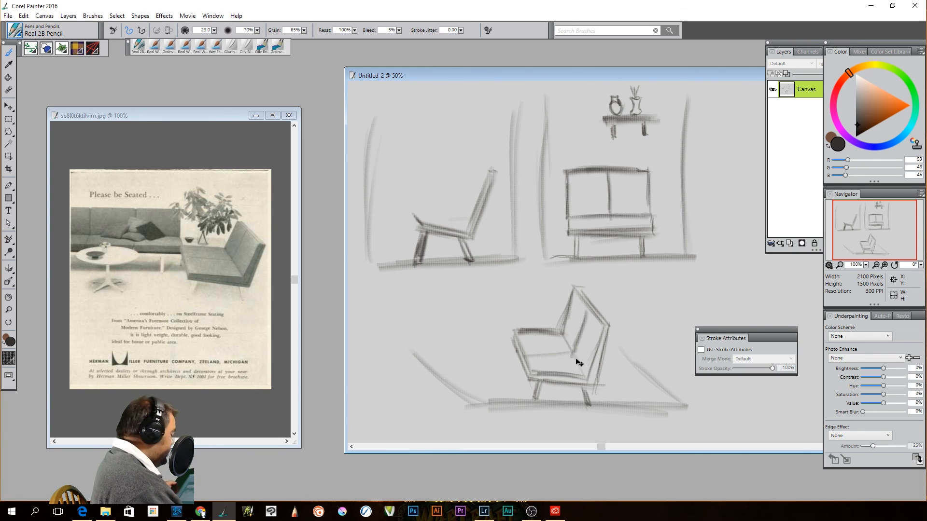
drag(569, 357, 522, 360)
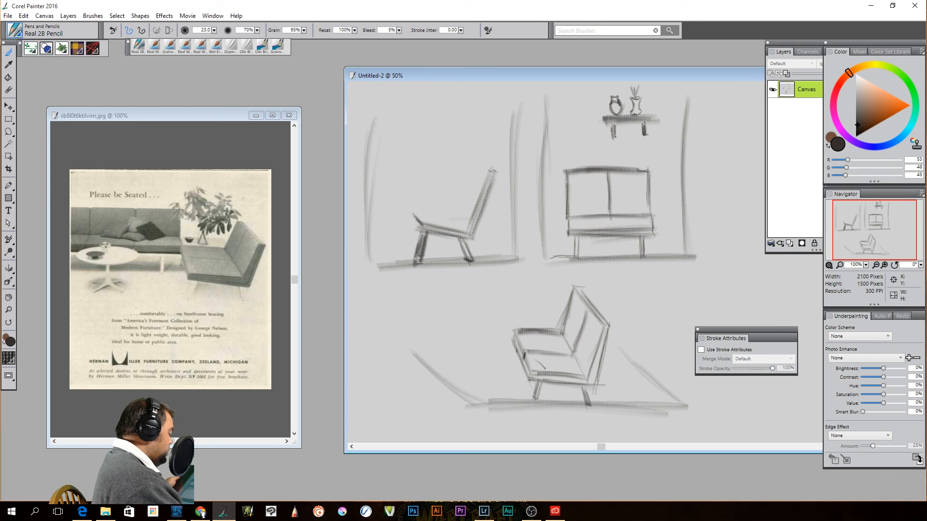
drag(593, 314, 577, 355)
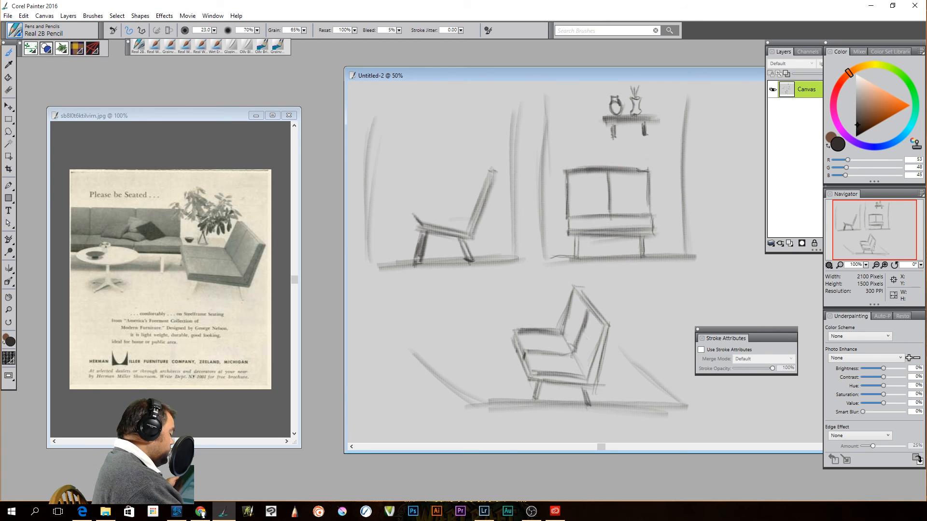
drag(590, 297, 607, 295)
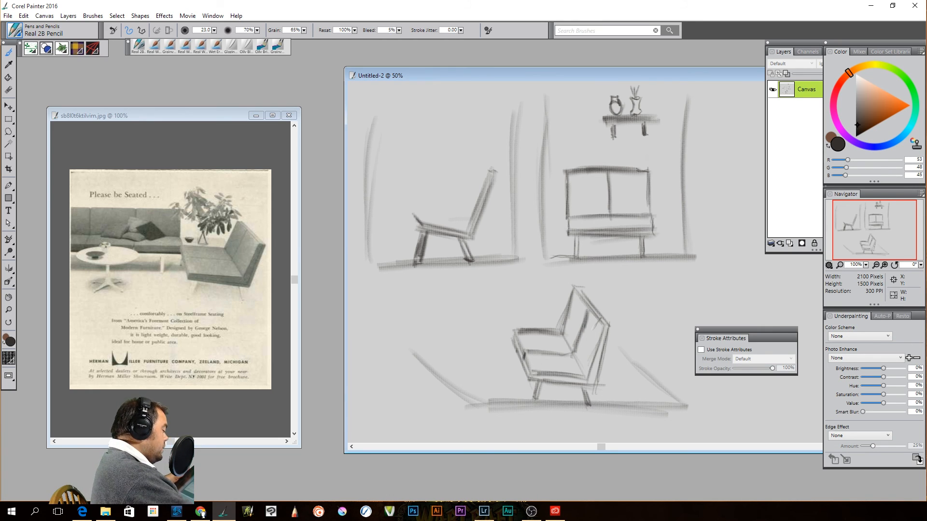
Erase the front view's centre line and redraw it slightly further left, running through both backrest and seat cushion.
key(n)
mouse_move(592, 187)
mouse_down()
mouse_move(613, 180)
mouse_move(610, 212)
mouse_up()
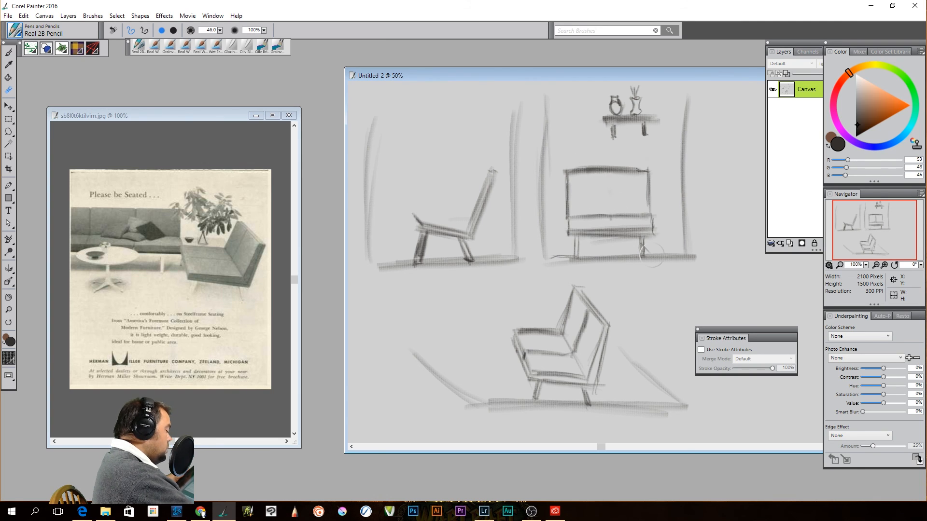
key(b)
drag(606, 171, 611, 213)
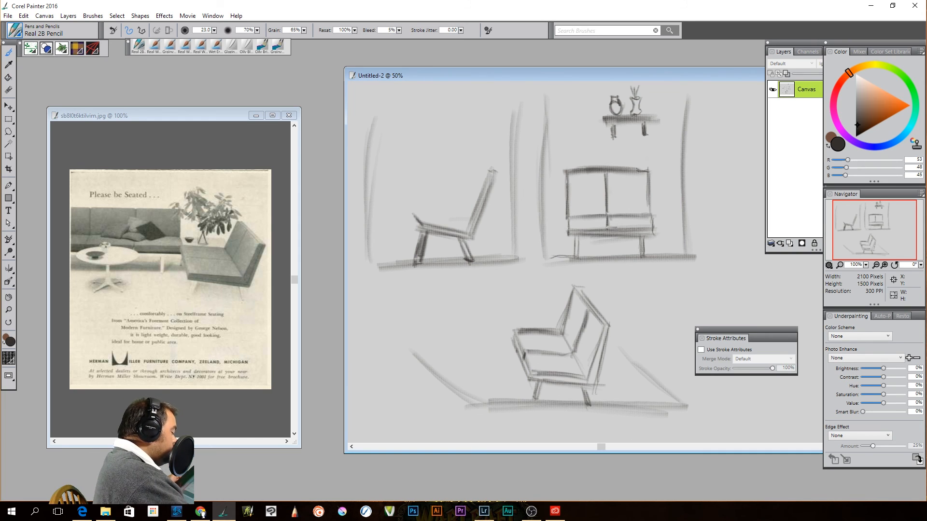
mouse_move(628, 426)
mouse_down()
mouse_move(650, 434)
mouse_move(652, 416)
mouse_up()
key(ctrl+z)
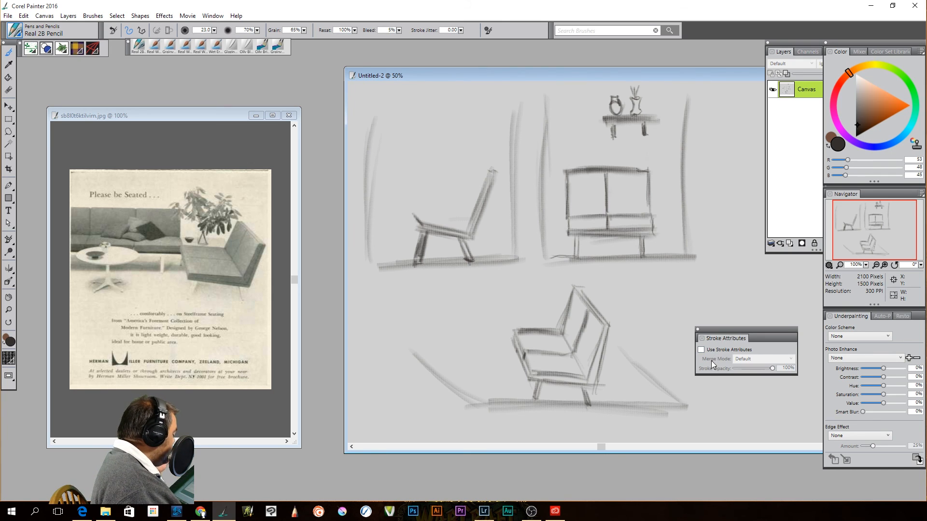
Add a new layer above the canvas and choose a bright blue (R 77, G 85, B 231).
drag(653, 77, 473, 89)
drag(567, 89, 588, 91)
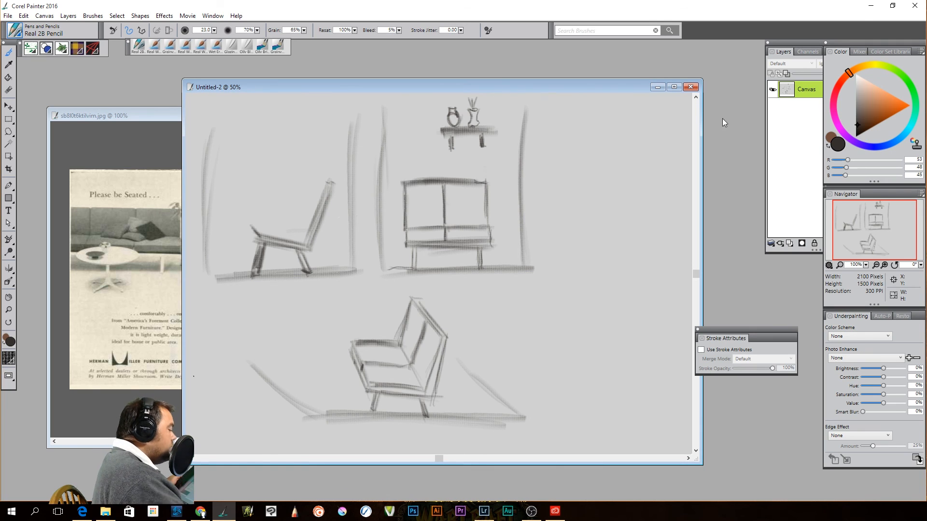
drag(871, 147, 878, 147)
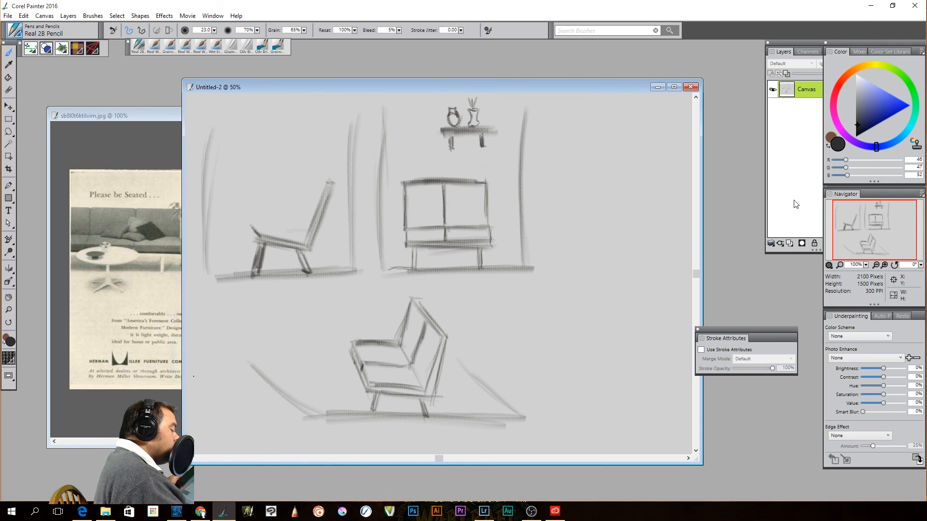
click(790, 219)
click(789, 243)
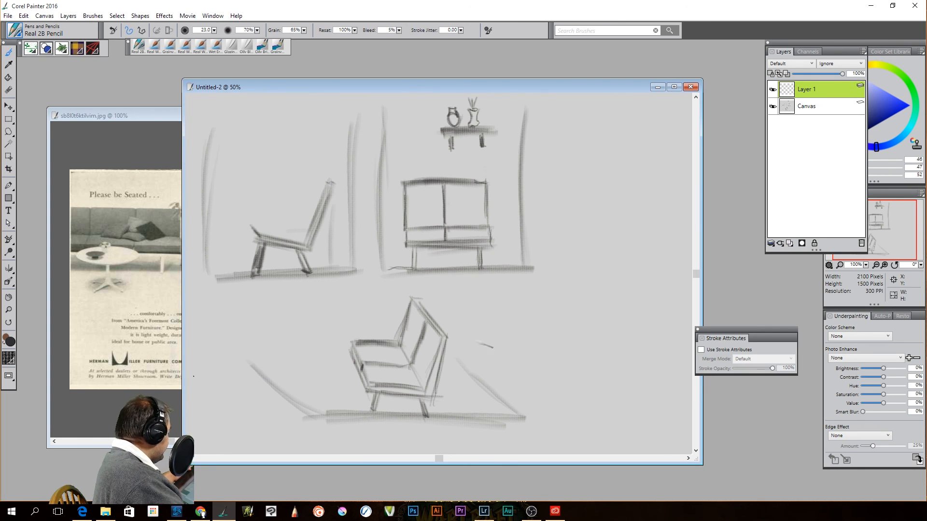
click(892, 91)
drag(892, 91, 888, 99)
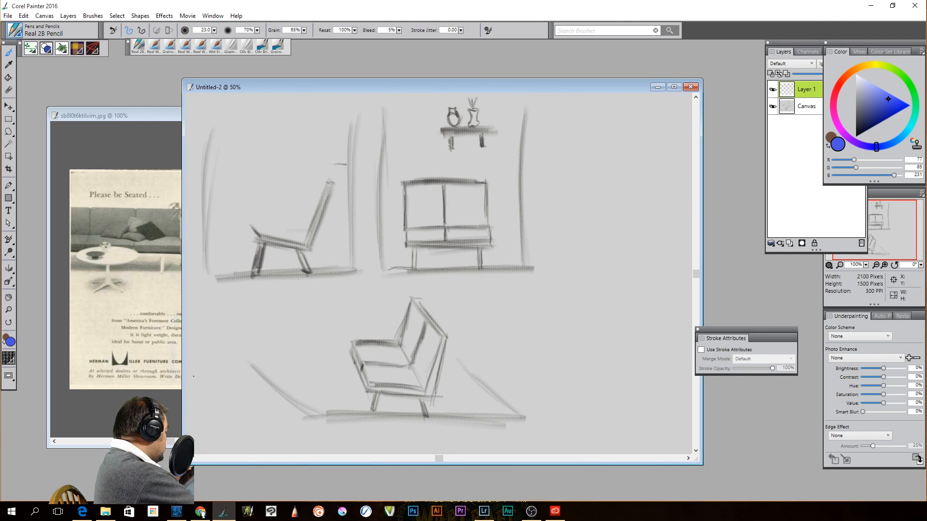
Draw a blue bounding box around the side-view chair with the pencil at size 22.
drag(334, 164, 331, 271)
key([)
mouse_move(293, 180)
mouse_down()
mouse_move(244, 180)
mouse_move(328, 179)
mouse_up()
drag(247, 182, 250, 273)
mouse_move(247, 201)
mouse_down()
mouse_move(252, 272)
mouse_move(326, 267)
mouse_up()
drag(260, 274, 343, 268)
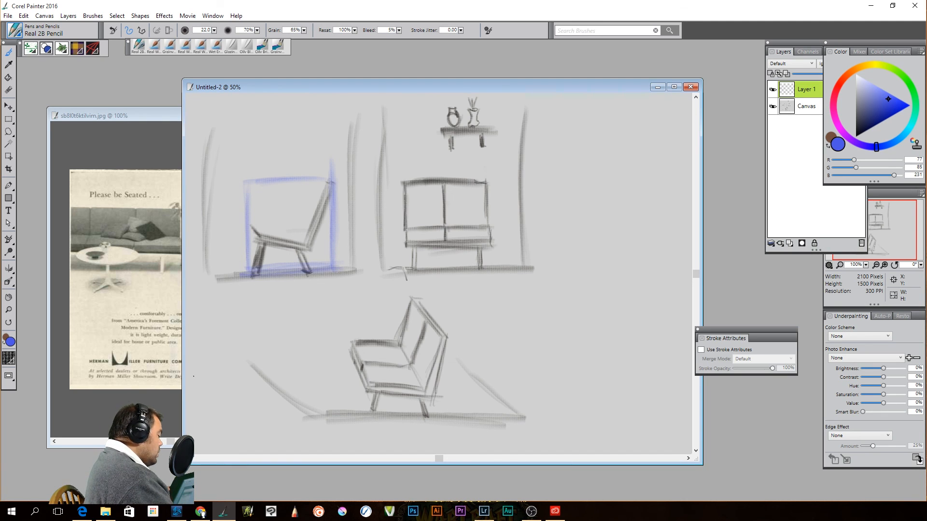
Draw a blue bounding box around the front-view chair, from the ground line to the backrest's top edge.
drag(413, 269, 497, 265)
drag(405, 235, 405, 268)
drag(404, 190, 404, 269)
drag(488, 181, 490, 260)
drag(401, 180, 494, 175)
drag(413, 181, 497, 177)
Draw the blue front face of a perspective box around the angled chair, plus its receding upper edge along the backrest.
drag(446, 351, 441, 414)
drag(443, 333, 442, 408)
drag(356, 414, 436, 410)
drag(449, 336, 416, 293)
drag(369, 409, 354, 414)
drag(360, 366, 358, 409)
drag(358, 345, 356, 407)
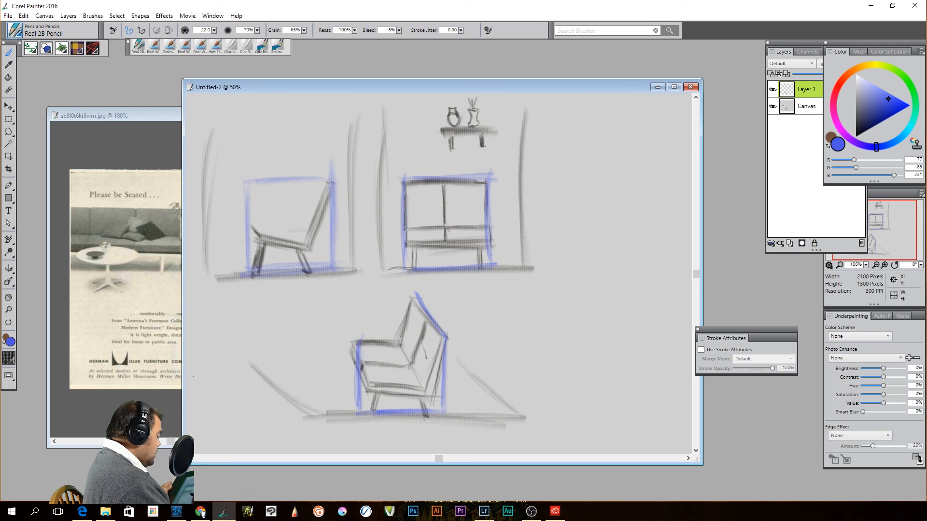
drag(444, 337, 365, 342)
Complete the angled chair's blue perspective box with its rear top edge and the receding left side.
drag(406, 307, 396, 319)
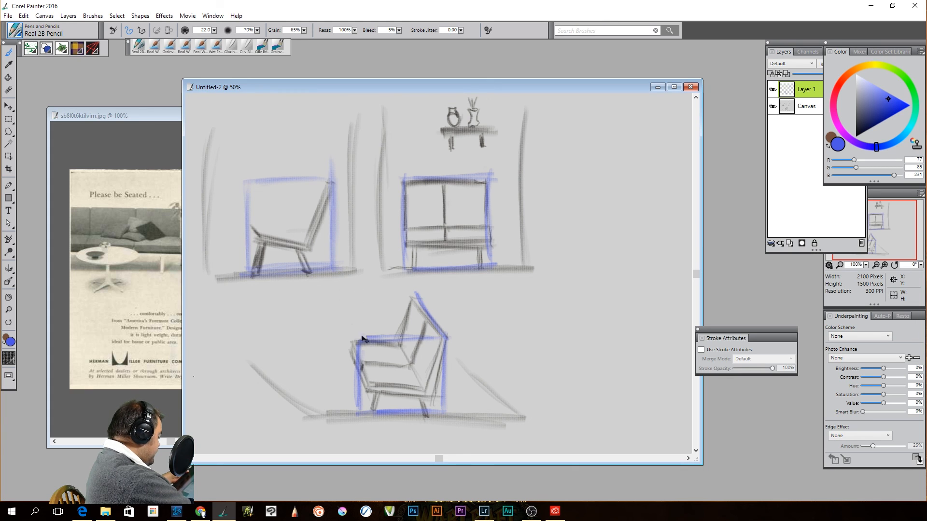
mouse_move(361, 339)
mouse_down()
mouse_move(341, 309)
mouse_move(378, 314)
mouse_move(342, 302)
mouse_move(351, 324)
mouse_up()
key(ctrl+z)
key(ctrl+z)
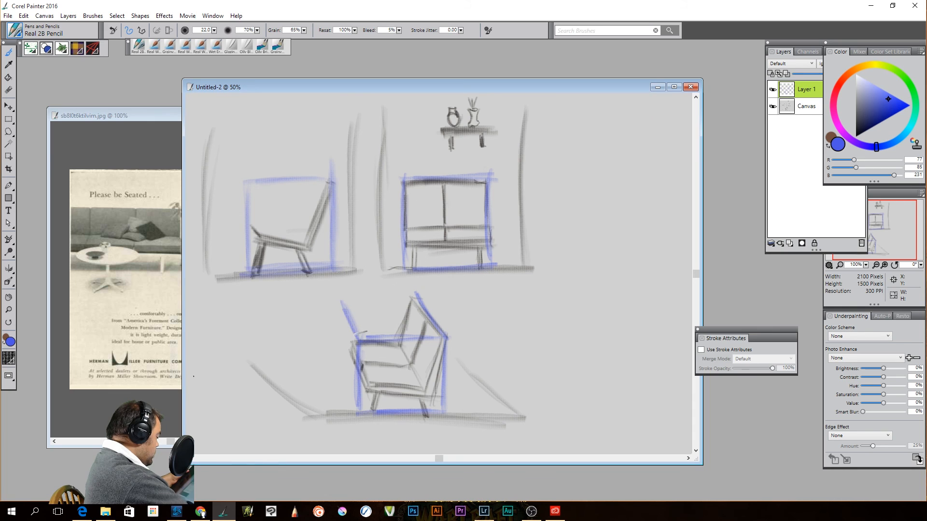
mouse_move(412, 291)
mouse_down()
mouse_move(342, 297)
mouse_move(355, 315)
mouse_move(352, 368)
mouse_up()
mouse_move(342, 309)
mouse_down()
mouse_move(345, 370)
mouse_move(370, 413)
mouse_up()
drag(339, 363, 358, 415)
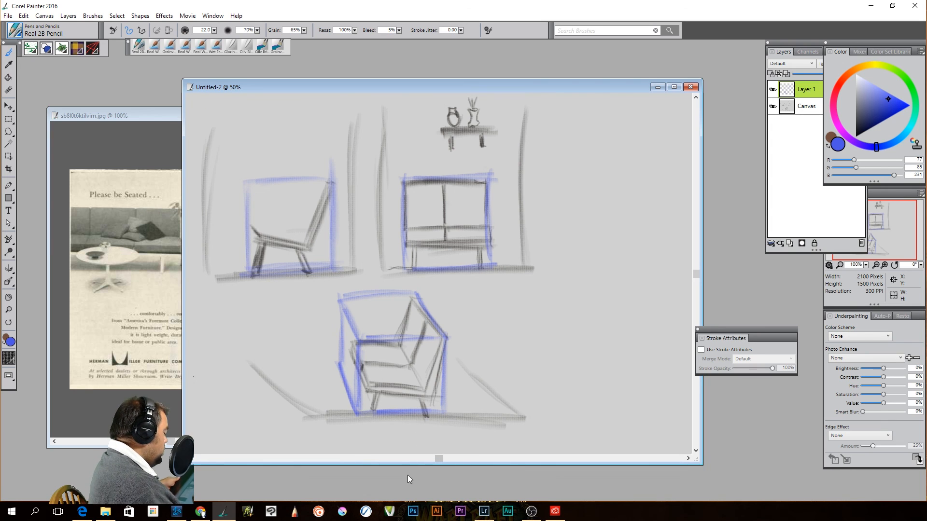
drag(424, 412, 444, 419)
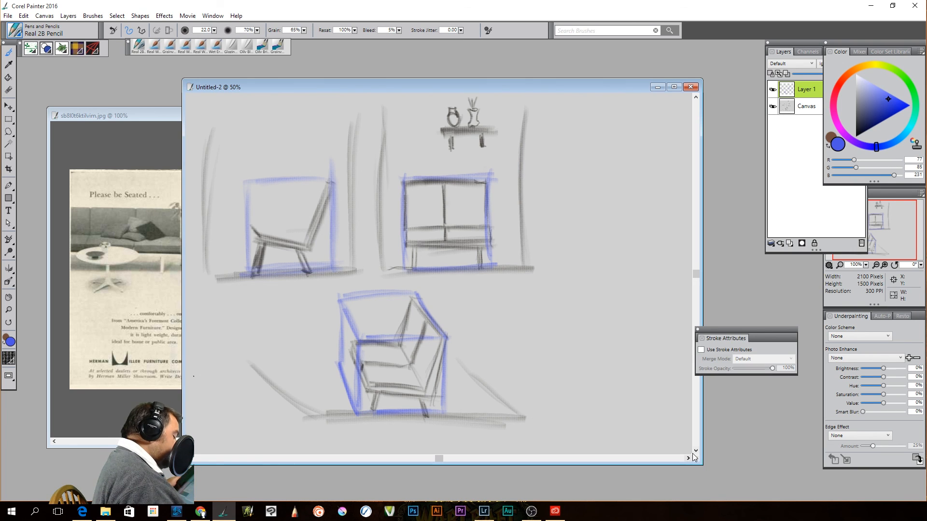
Draw a small upright perspective box in dark navy in the empty area beside the front-view chair's wall.
drag(696, 460, 772, 480)
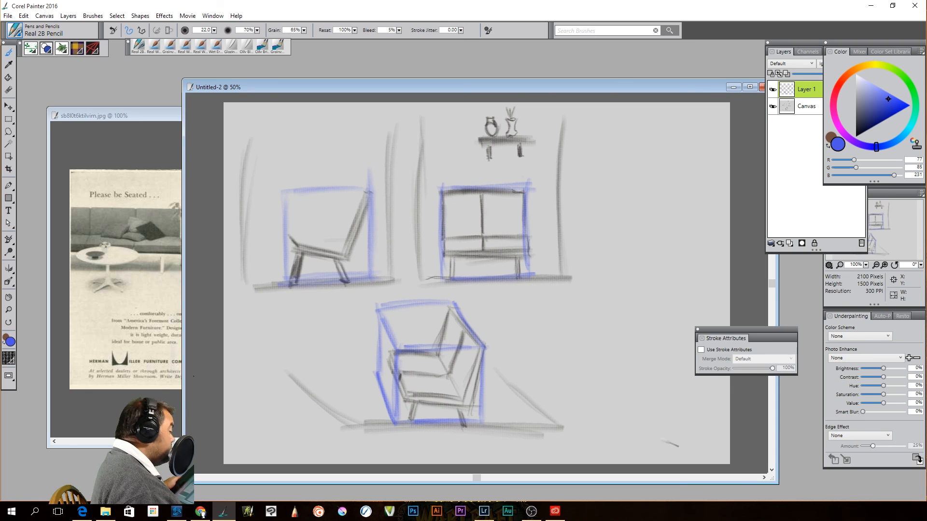
drag(870, 118, 861, 127)
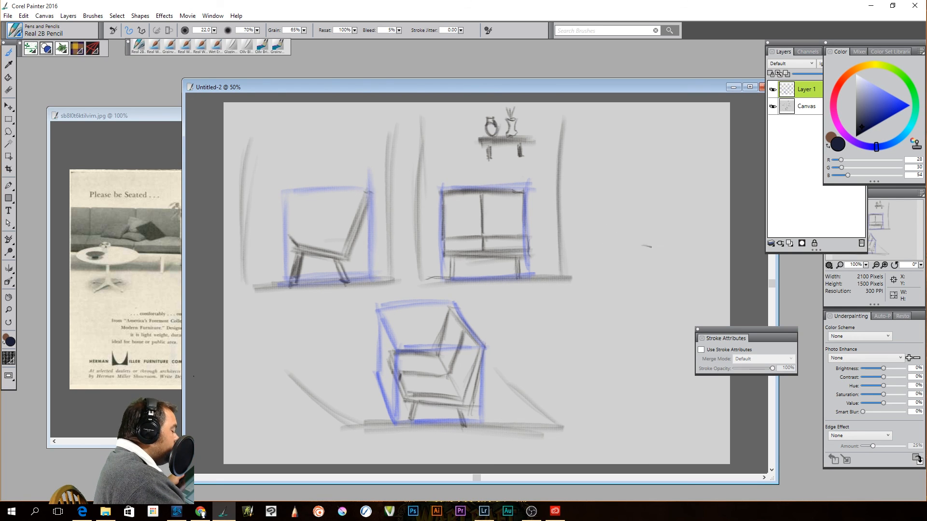
drag(639, 220, 639, 274)
mouse_move(638, 221)
mouse_down()
mouse_move(640, 276)
mouse_move(661, 263)
mouse_move(640, 277)
mouse_move(664, 263)
mouse_up()
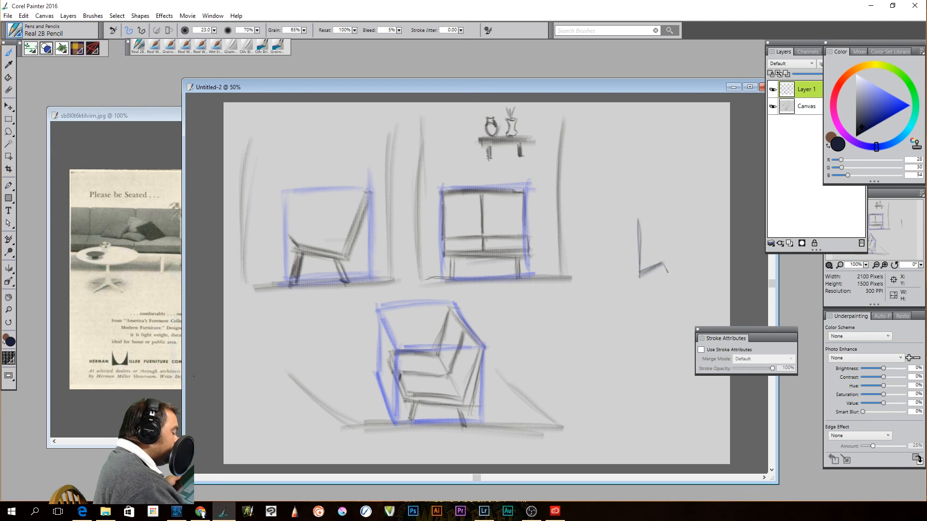
mouse_move(616, 263)
mouse_down()
mouse_move(638, 277)
mouse_move(617, 212)
mouse_up()
mouse_move(660, 265)
mouse_down()
mouse_move(667, 217)
mouse_move(649, 231)
mouse_move(657, 211)
mouse_move(646, 221)
mouse_move(636, 210)
mouse_move(638, 230)
mouse_up()
mouse_move(637, 214)
mouse_down()
mouse_move(644, 225)
mouse_move(618, 208)
mouse_move(653, 220)
mouse_up()
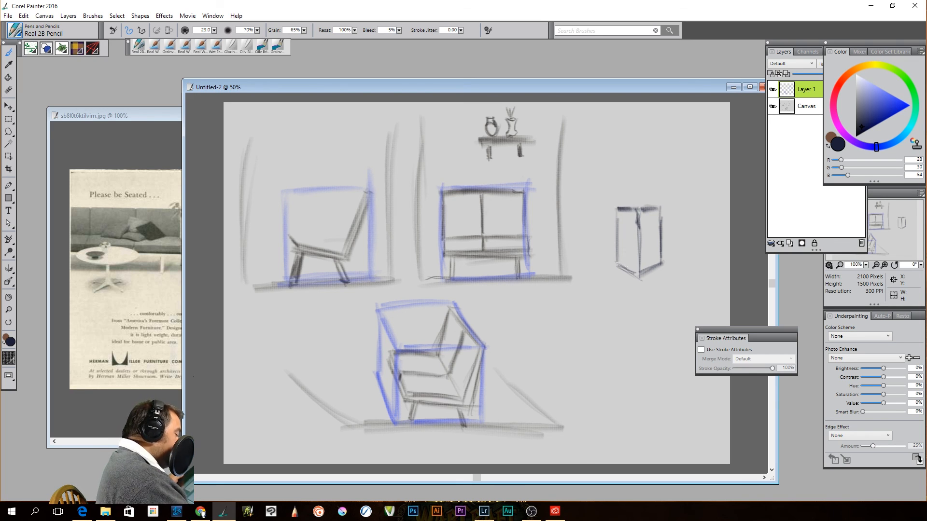
Draw a small chair's seat, legs and arched backrest inside the perspective box with the pencil at size 22.
drag(661, 241, 656, 258)
mouse_move(627, 255)
mouse_down()
mouse_move(628, 268)
mouse_move(642, 249)
mouse_move(630, 247)
mouse_up()
key(bracketleft)
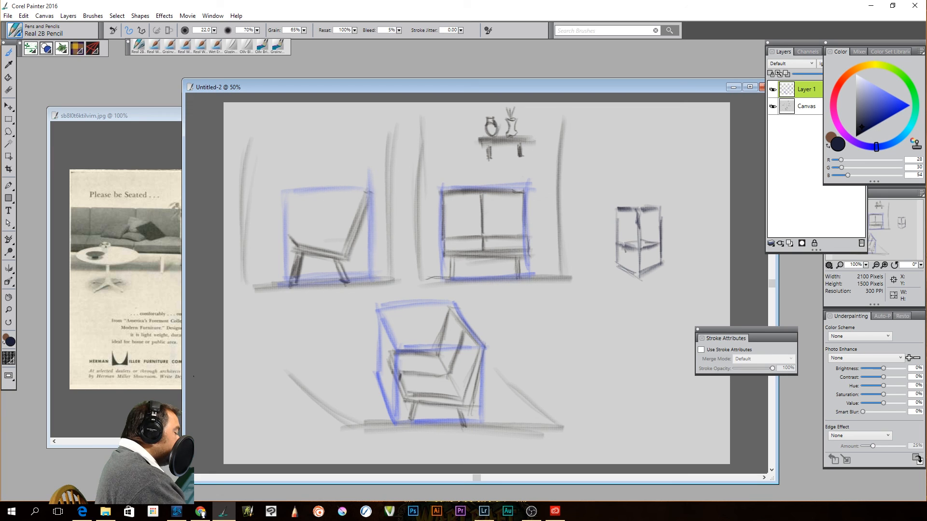
drag(656, 248, 632, 243)
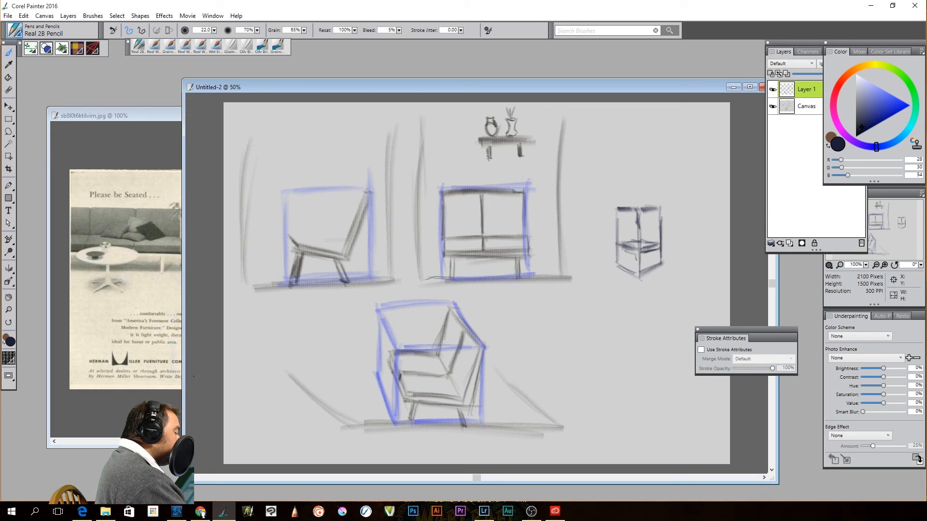
drag(622, 248, 626, 258)
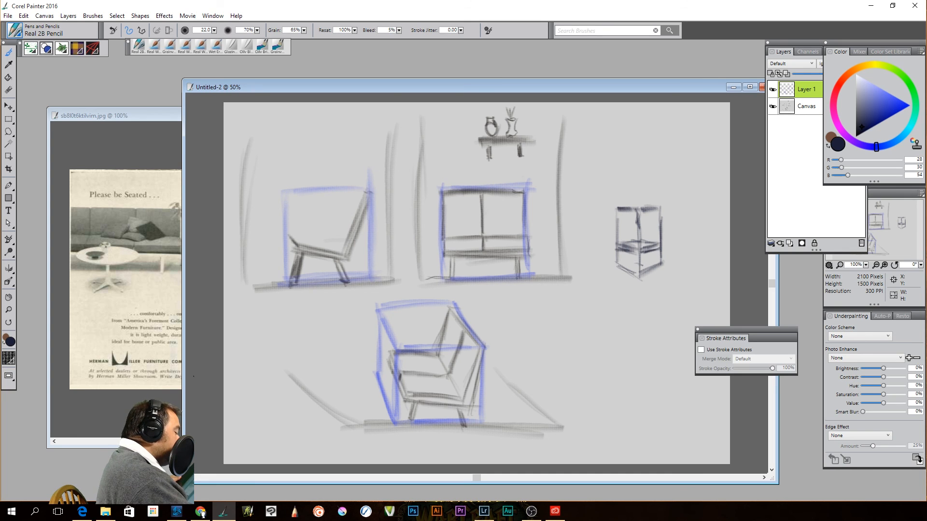
mouse_move(647, 254)
mouse_down()
mouse_move(640, 278)
mouse_move(619, 266)
mouse_move(656, 255)
mouse_move(664, 262)
mouse_up()
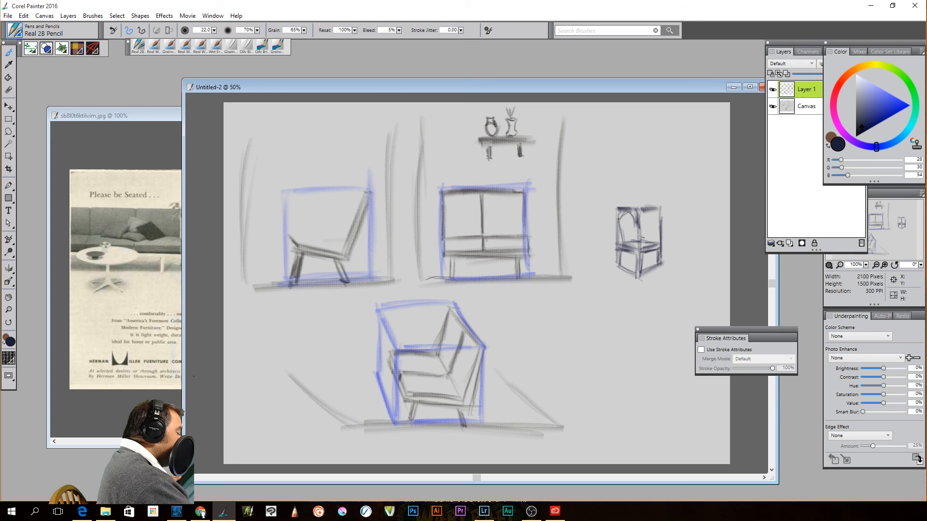
mouse_move(619, 239)
mouse_down()
mouse_move(628, 215)
mouse_move(635, 225)
mouse_move(621, 241)
mouse_up()
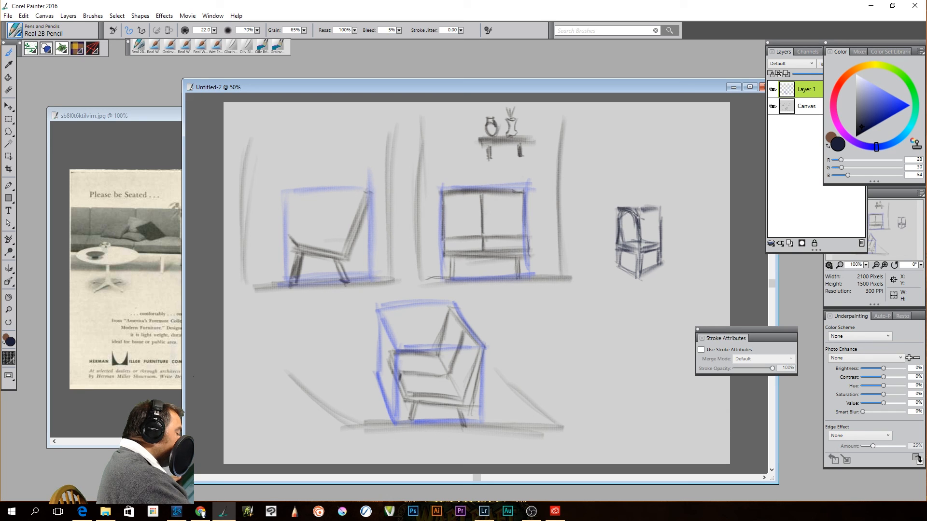
Erase the box construction lines around the small chair with the eraser at size 48.
key(n)
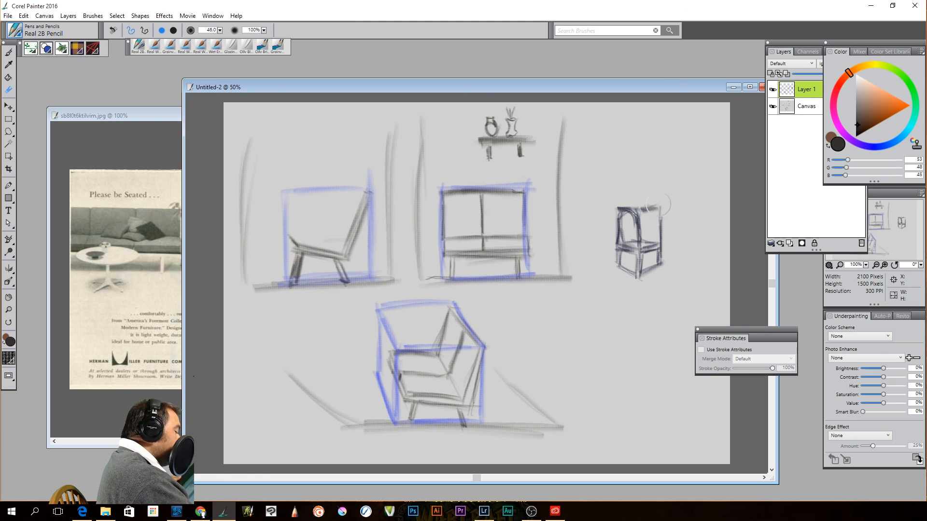
mouse_move(657, 217)
mouse_down()
mouse_move(642, 212)
mouse_move(666, 242)
mouse_move(666, 232)
mouse_move(650, 274)
mouse_move(637, 271)
mouse_move(639, 263)
mouse_move(661, 270)
mouse_move(622, 280)
mouse_move(618, 271)
mouse_move(639, 265)
mouse_move(636, 278)
mouse_move(622, 210)
mouse_move(640, 201)
mouse_move(618, 214)
mouse_move(622, 208)
mouse_up()
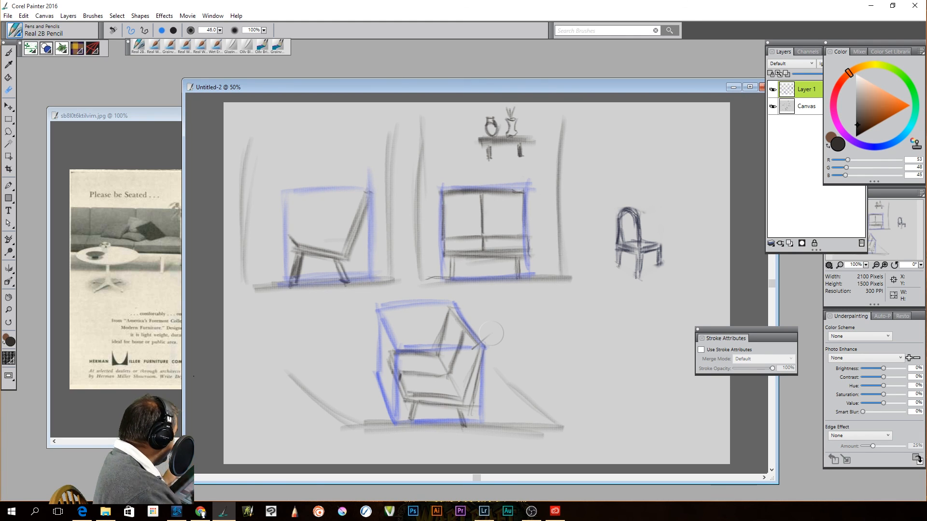
Add a new layer to the chair sketch document and hide Layer 1 with the blue boxes.
key(b)
click(123, 114)
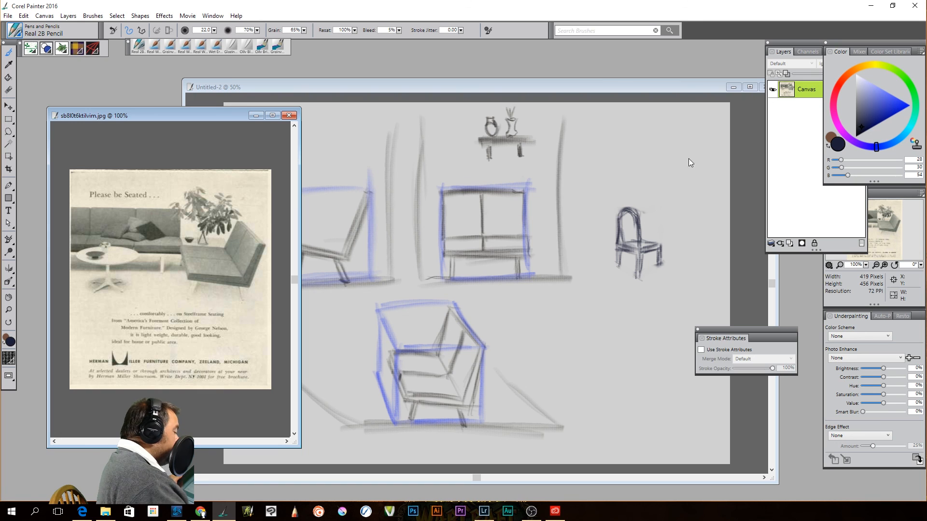
click(669, 182)
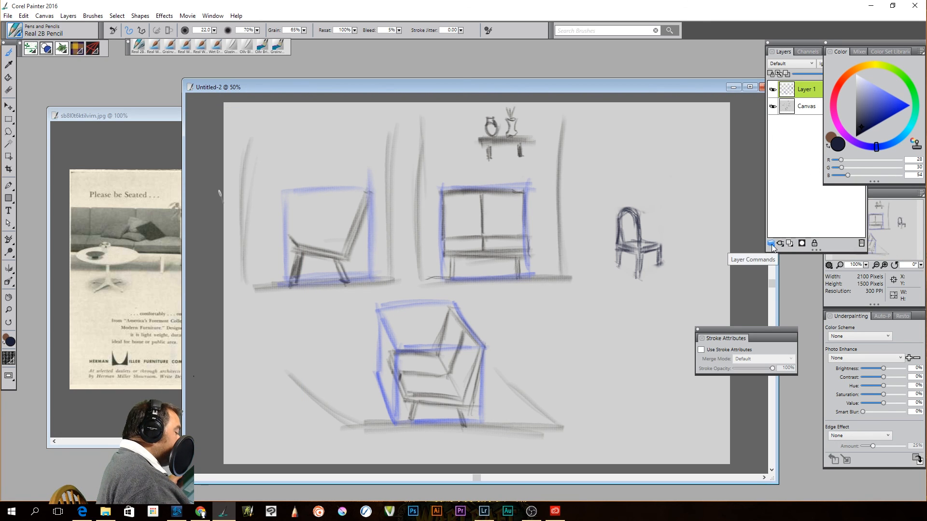
click(789, 244)
drag(644, 211, 661, 227)
click(773, 106)
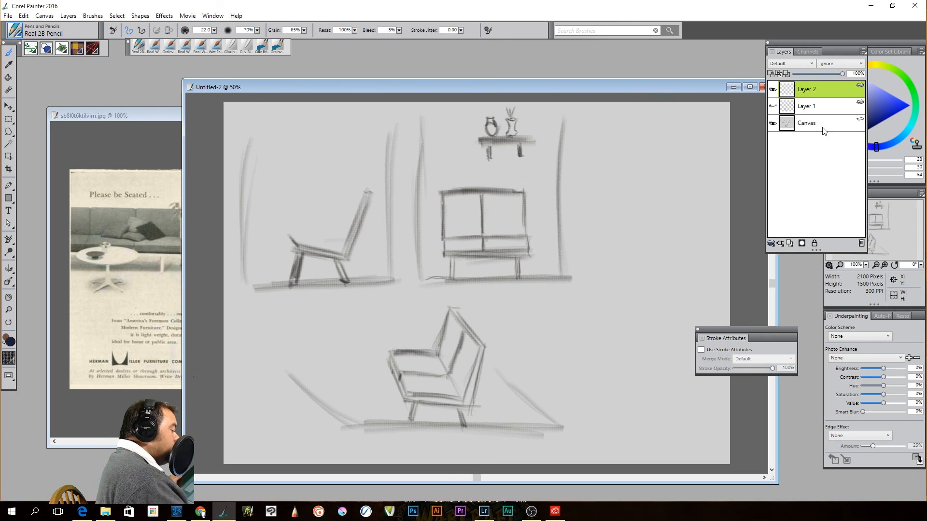
drag(344, 251, 359, 259)
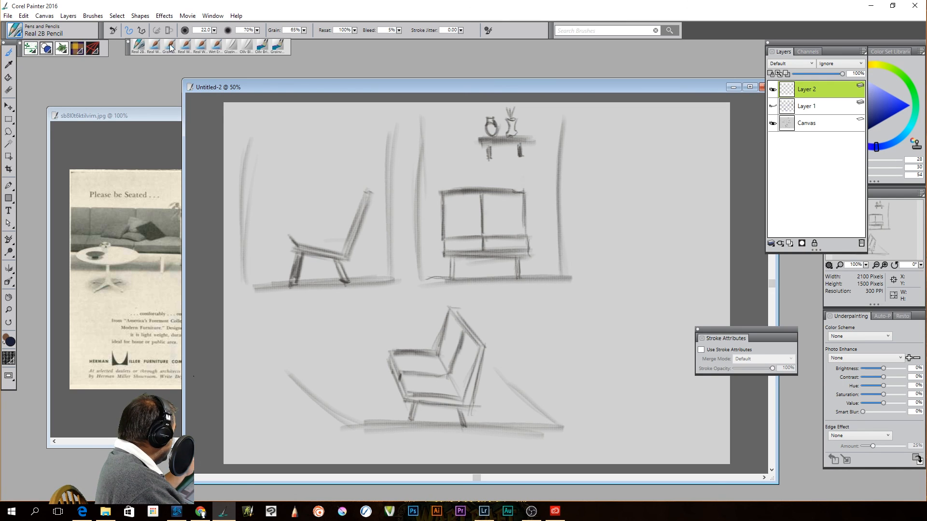
Paint the front-view chair's backrest and seat solid dark red (134, 26, 26) using the Oily Bristle brush at size 29.7.
click(263, 47)
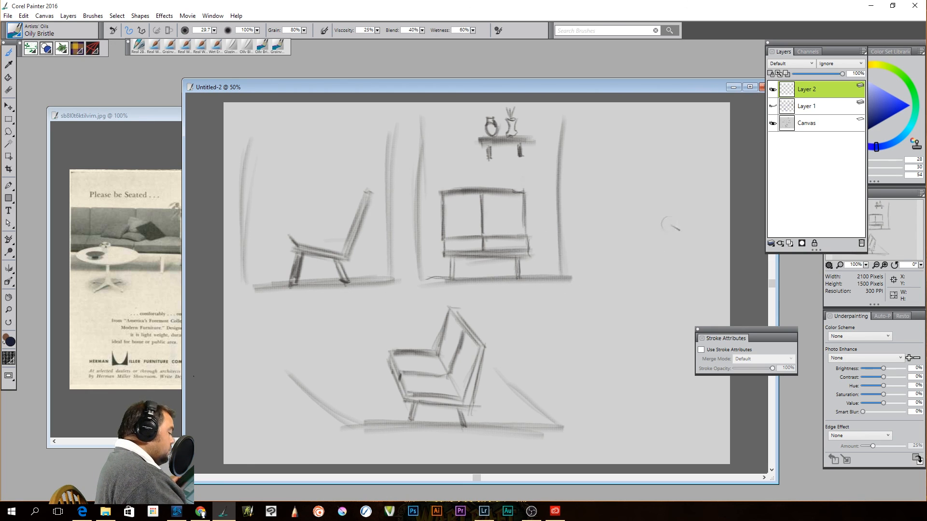
drag(880, 66, 838, 86)
drag(868, 112, 878, 117)
mouse_move(452, 211)
mouse_down()
mouse_move(452, 227)
mouse_move(447, 193)
mouse_move(480, 196)
mouse_move(474, 230)
mouse_move(468, 209)
mouse_move(458, 234)
mouse_move(453, 209)
mouse_move(450, 251)
mouse_move(449, 240)
mouse_move(463, 244)
mouse_move(476, 226)
mouse_move(477, 244)
mouse_move(449, 242)
mouse_move(466, 248)
mouse_move(452, 252)
mouse_move(489, 242)
mouse_move(502, 220)
mouse_move(506, 235)
mouse_move(519, 208)
mouse_move(520, 234)
mouse_move(499, 244)
mouse_move(513, 225)
mouse_move(498, 251)
mouse_move(519, 245)
mouse_up()
mouse_move(497, 222)
mouse_down()
mouse_move(470, 209)
mouse_move(495, 196)
mouse_move(469, 194)
mouse_move(498, 196)
mouse_move(446, 195)
mouse_move(522, 198)
mouse_move(509, 206)
mouse_move(506, 234)
mouse_move(497, 212)
mouse_move(459, 208)
mouse_move(449, 218)
mouse_move(447, 200)
mouse_move(445, 237)
mouse_move(451, 210)
mouse_move(470, 222)
mouse_move(449, 212)
mouse_move(448, 229)
mouse_move(445, 200)
mouse_move(447, 253)
mouse_up()
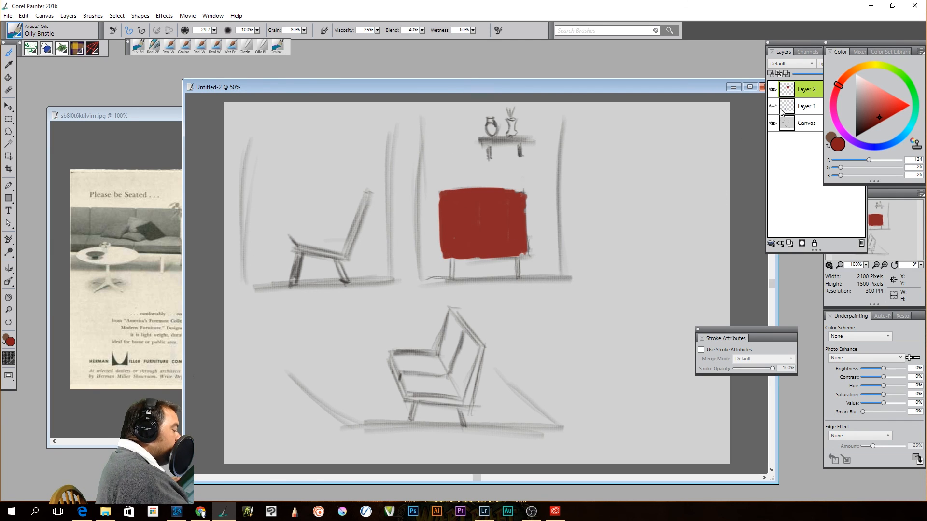
Draw the front-view chair's centre seam in very dark red at brush size 1, with Layer 2 at 61% opacity, and restore full opacity.
click(787, 89)
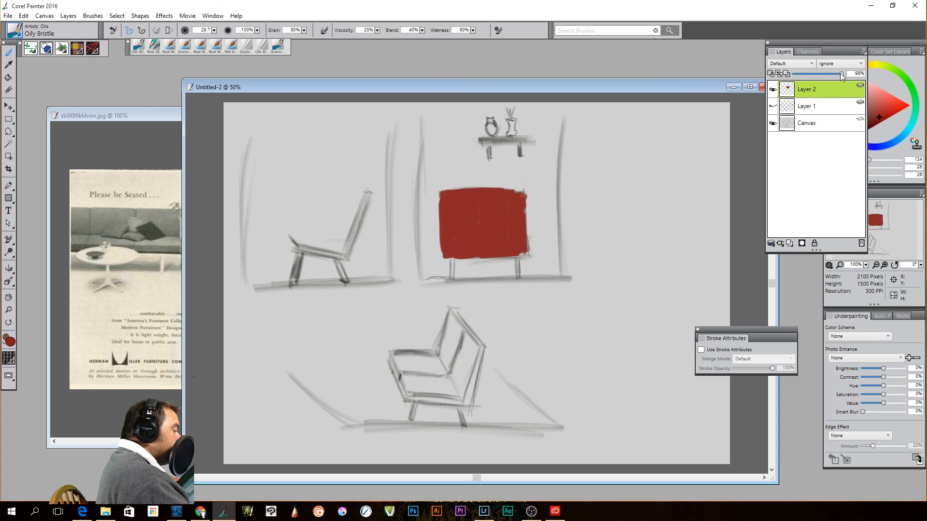
drag(821, 76, 822, 76)
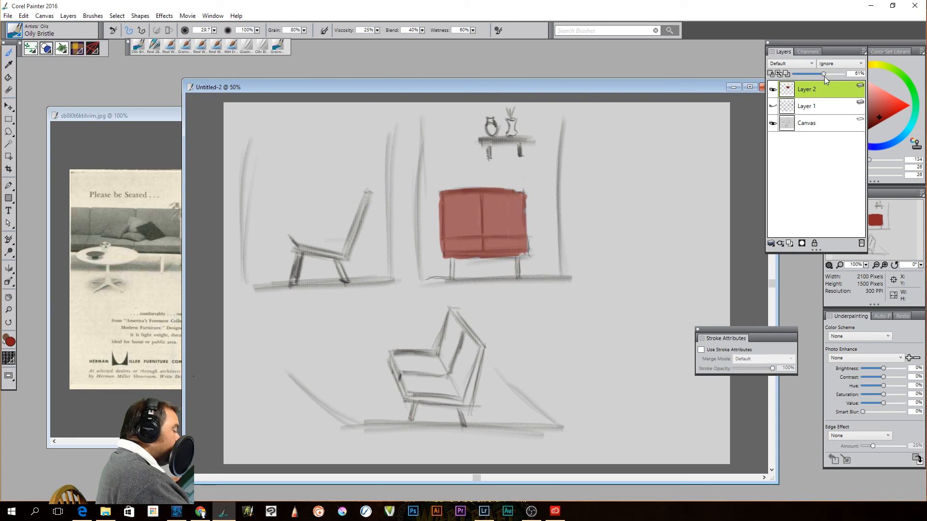
click(875, 118)
drag(874, 117, 868, 131)
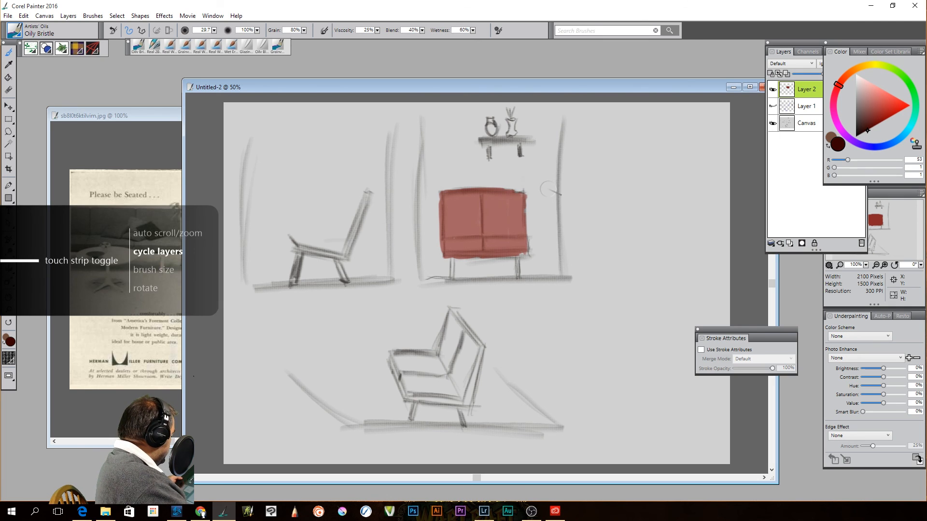
key(bracketright)
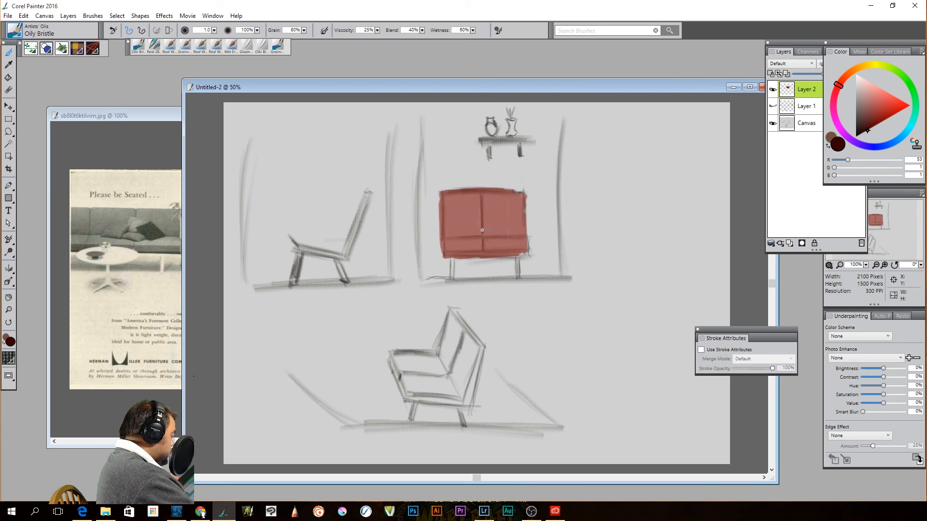
click(801, 79)
drag(824, 75, 850, 73)
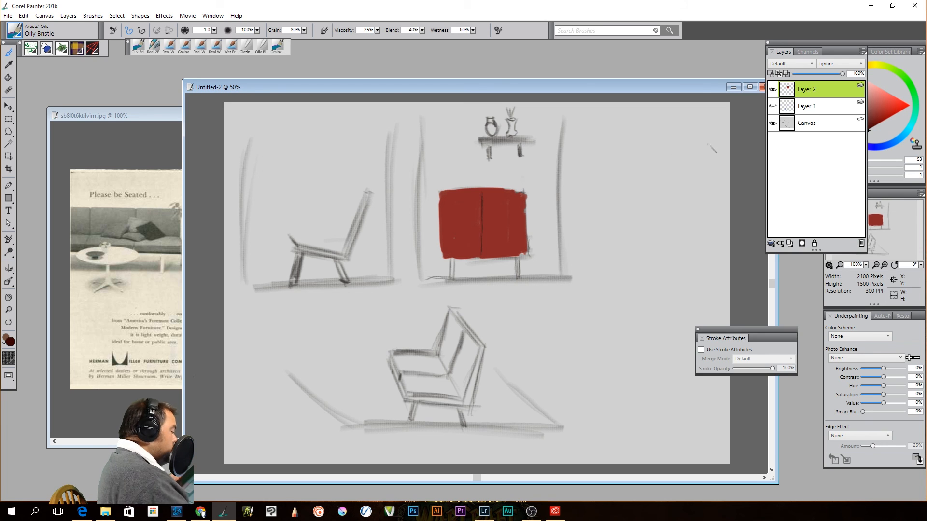
Paint a dark red shadow band across the front-view chair between backrest and seat with the Oily Bristle at size 11.6, keeping Layer 2 at 100% opacity.
drag(842, 74, 816, 74)
key(bracketright)
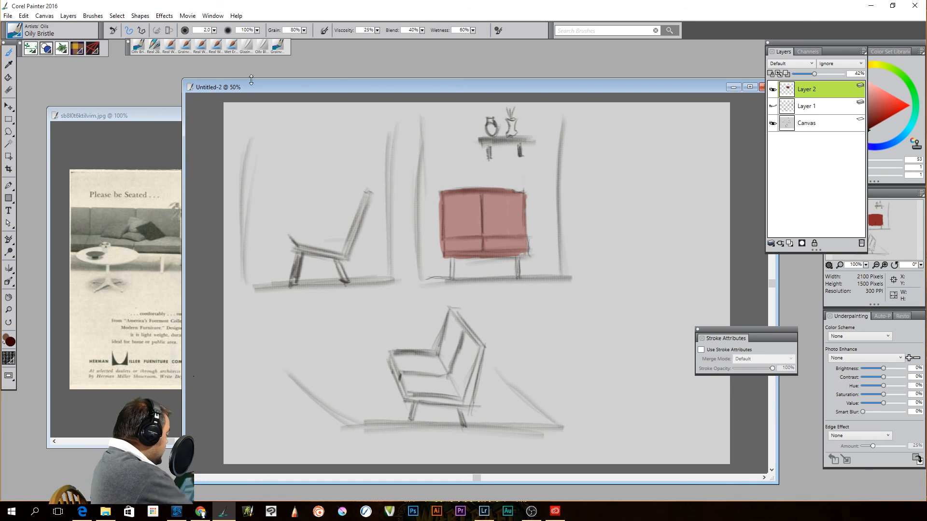
click(214, 30)
drag(99, 37, 115, 37)
drag(448, 233, 510, 234)
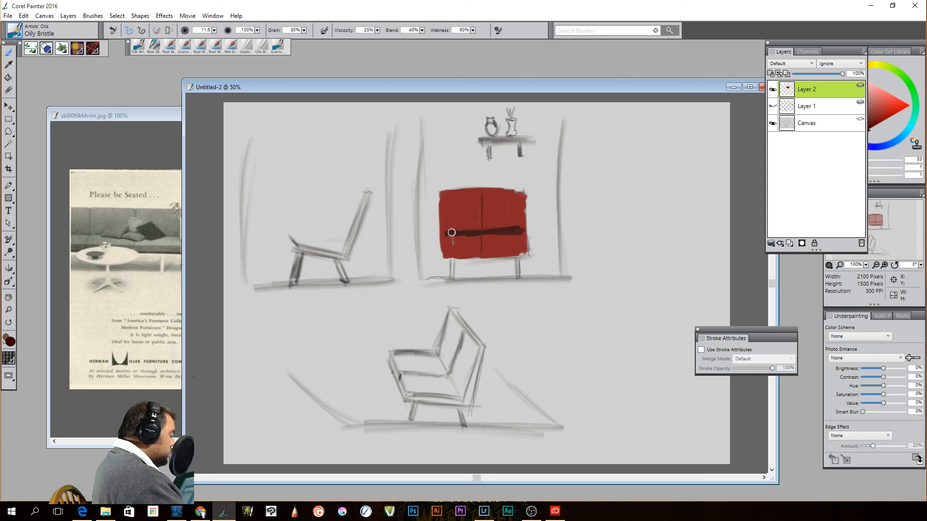
drag(446, 233, 526, 234)
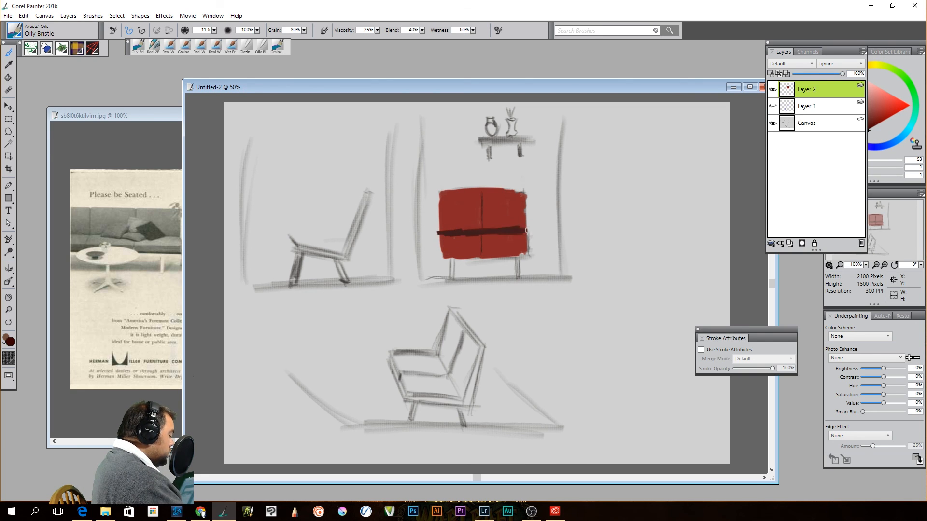
Blend the shadow band upward with the Grainy Blender at size 25.2 and erase the paint overhanging the front-view chair's outline.
click(277, 43)
mouse_move(520, 228)
mouse_down()
mouse_move(507, 219)
mouse_move(517, 224)
mouse_move(441, 228)
mouse_move(525, 228)
mouse_move(441, 226)
mouse_move(515, 224)
mouse_up()
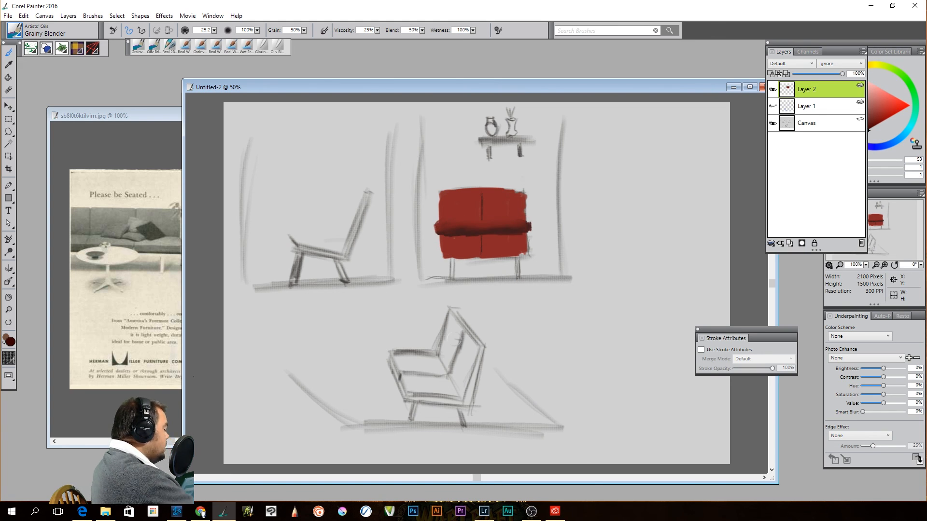
key(n)
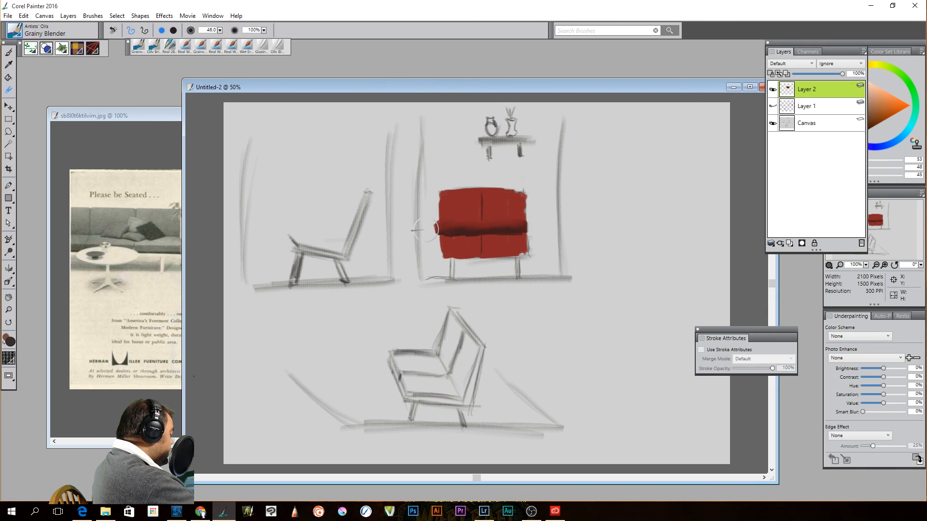
mouse_move(441, 198)
mouse_down()
mouse_move(442, 247)
mouse_move(441, 213)
mouse_move(441, 241)
mouse_move(442, 216)
mouse_move(444, 239)
mouse_move(443, 218)
mouse_move(441, 227)
mouse_up()
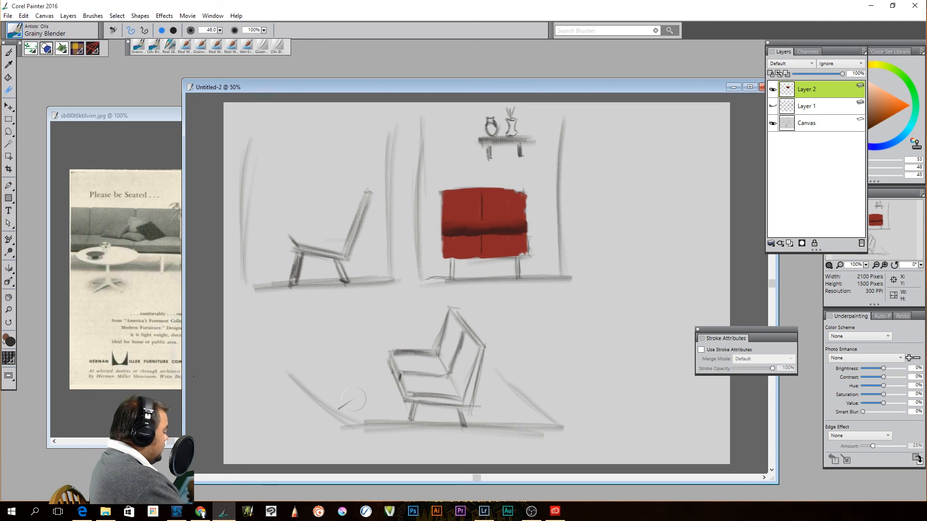
mouse_move(478, 182)
mouse_down()
mouse_move(427, 190)
mouse_move(514, 187)
mouse_move(425, 193)
mouse_move(541, 188)
mouse_move(468, 196)
mouse_move(511, 188)
mouse_up()
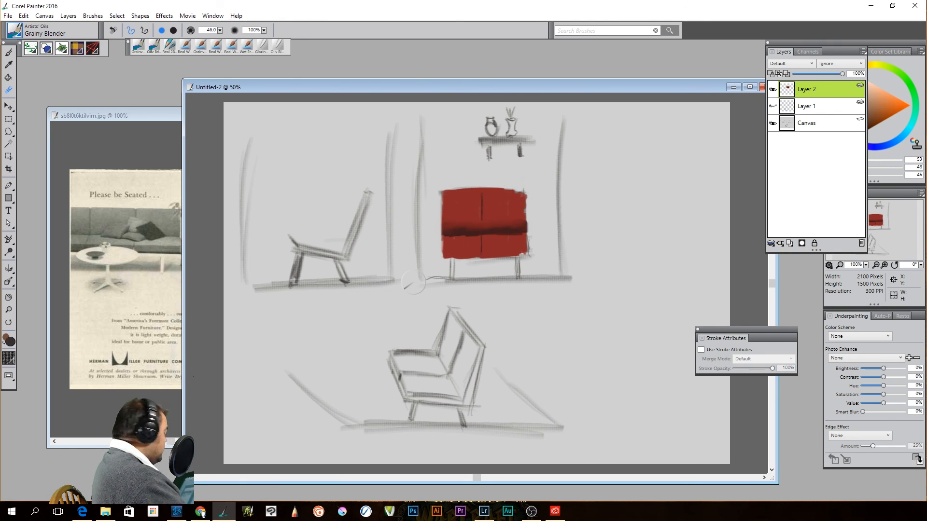
Touch up the top edge of the front-view chair's backrest using red sampled from the chair.
key(b)
alt+click(504, 200)
mouse_move(506, 193)
mouse_down()
mouse_move(517, 190)
mouse_move(434, 198)
mouse_move(519, 191)
mouse_up()
key(n)
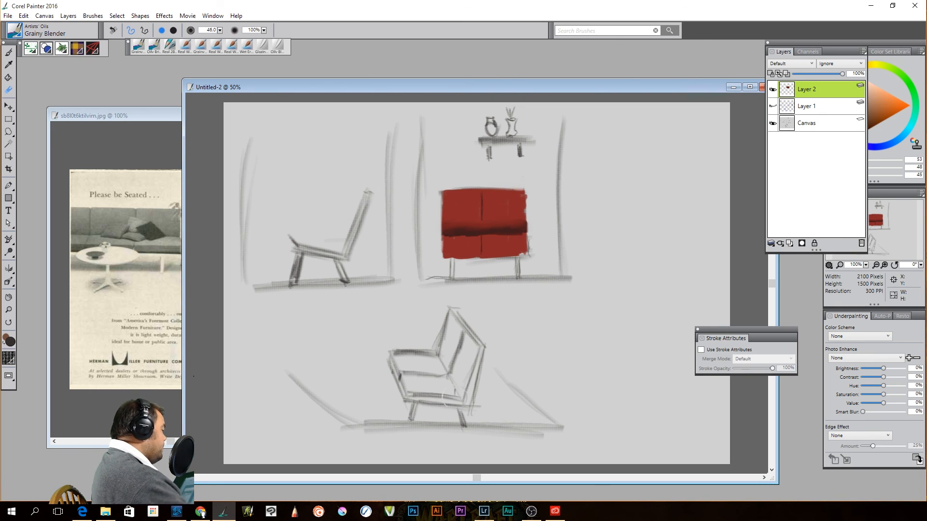
Thicken the backrest's centre seam with dark red sampled from the shadow band, using the Oily Bristle at size 11.6.
key(b)
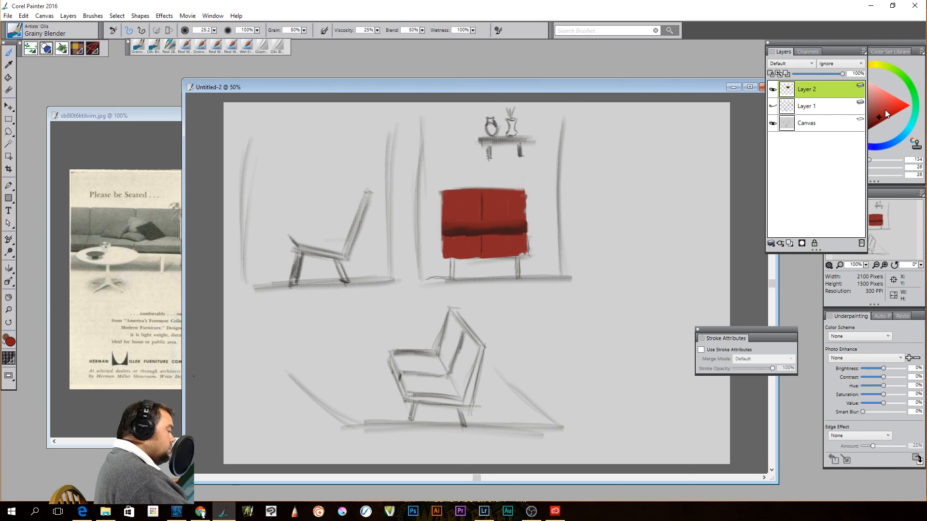
alt+click(467, 231)
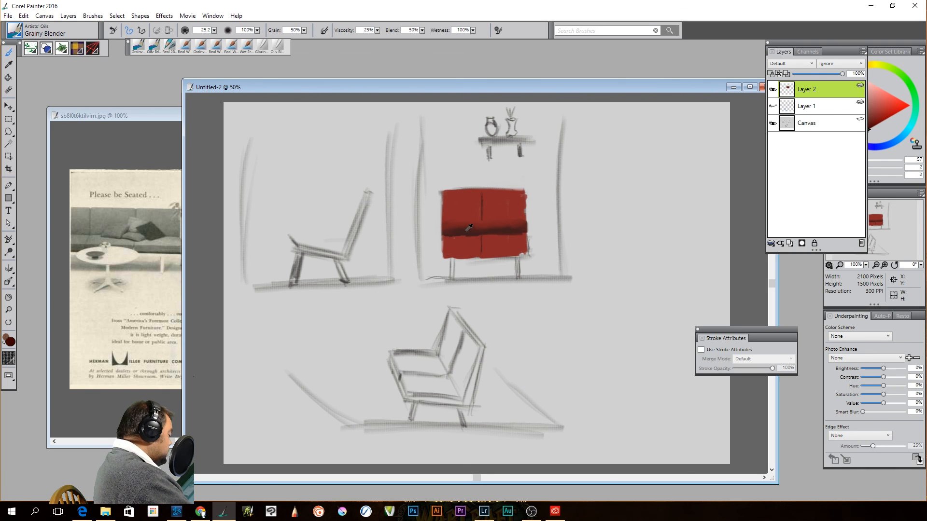
drag(214, 30, 91, 37)
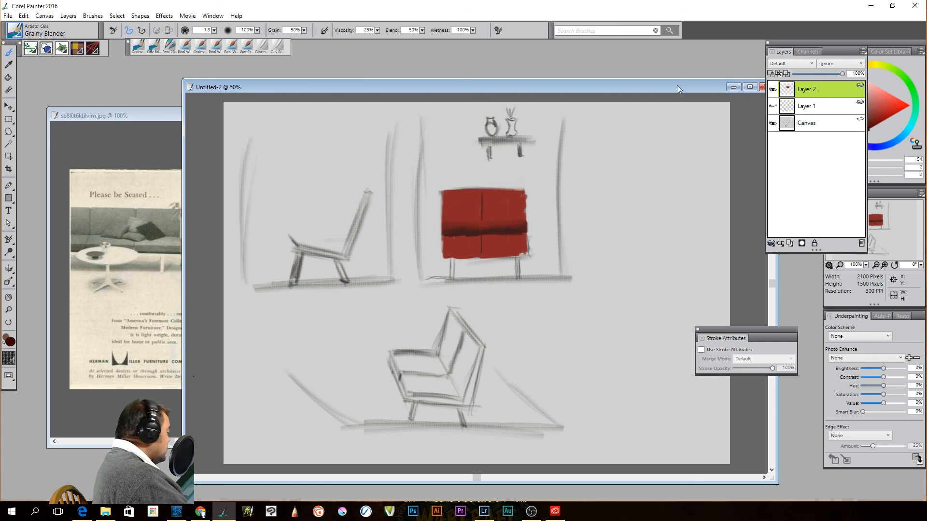
click(169, 47)
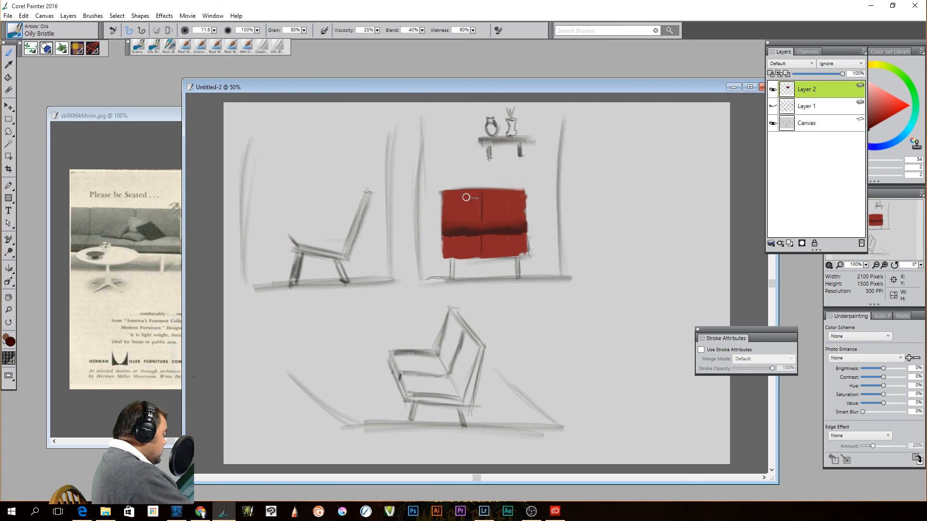
drag(482, 192, 481, 220)
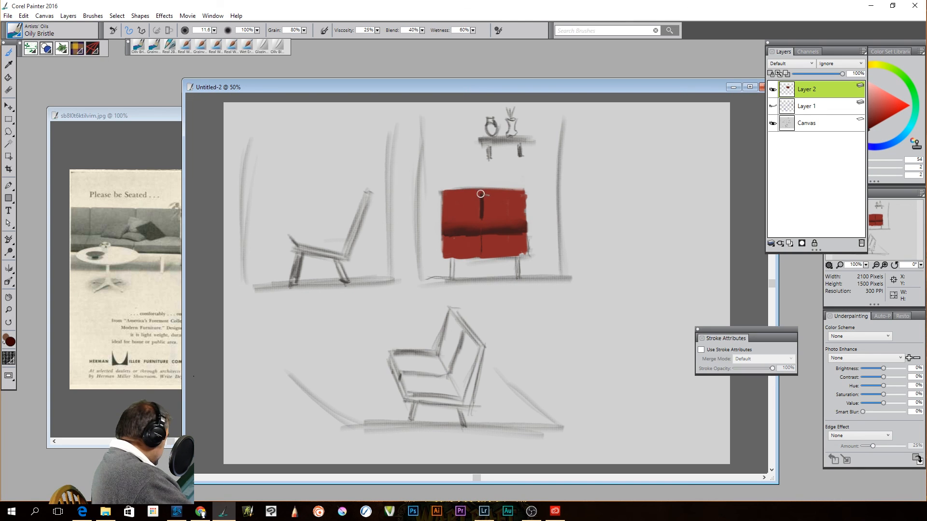
Repaint the front-view chair's centre seam and darken its lower edge in dark red with the Oily Bristle at size 4.4.
key(ctrl+z)
click(213, 30)
drag(111, 36, 103, 36)
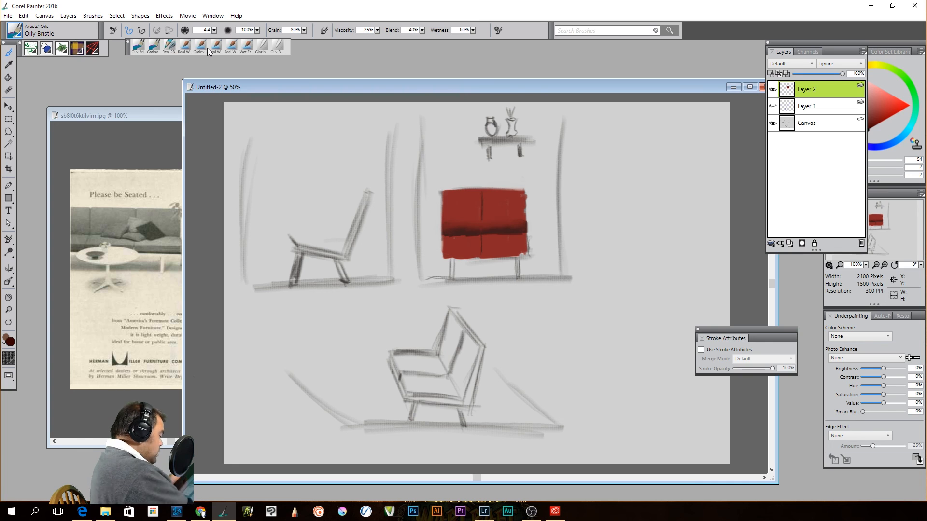
mouse_move(482, 191)
mouse_down()
mouse_move(475, 256)
mouse_move(523, 252)
mouse_move(476, 253)
mouse_move(522, 254)
mouse_move(478, 252)
mouse_move(521, 253)
mouse_up()
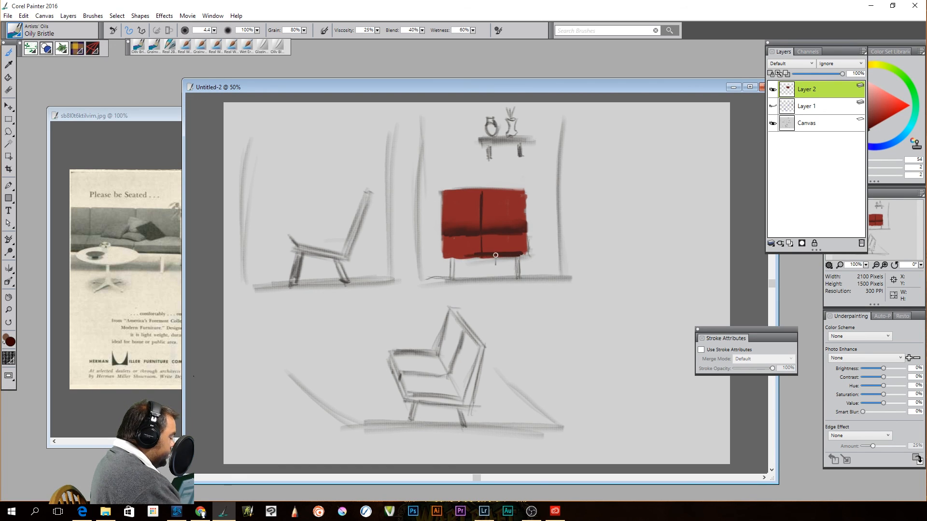
mouse_move(496, 256)
mouse_down()
mouse_move(444, 255)
mouse_move(472, 255)
mouse_move(446, 255)
mouse_up()
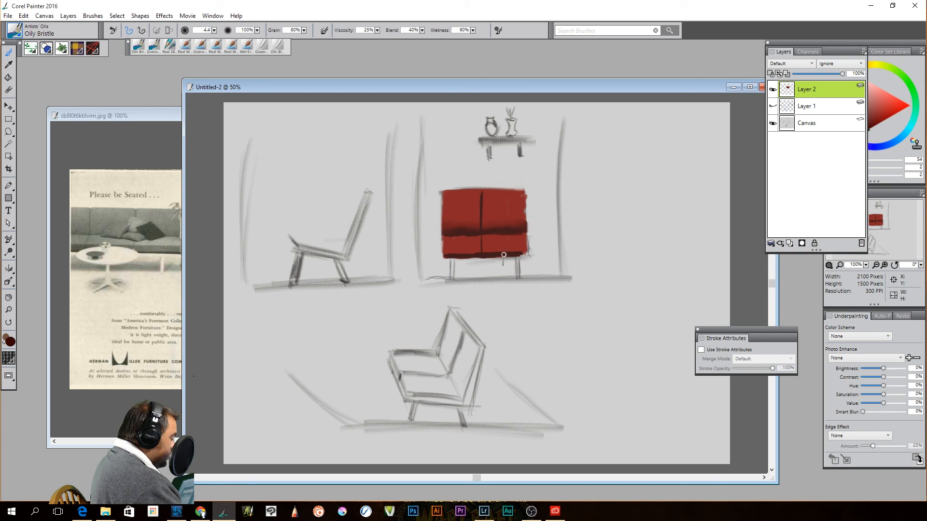
drag(520, 253, 513, 254)
Paint both legs of the front-view chair dark red with the Oily Bristle at size 5.4 to 6.4.
mouse_move(452, 262)
mouse_down()
mouse_move(452, 276)
mouse_move(452, 265)
mouse_up()
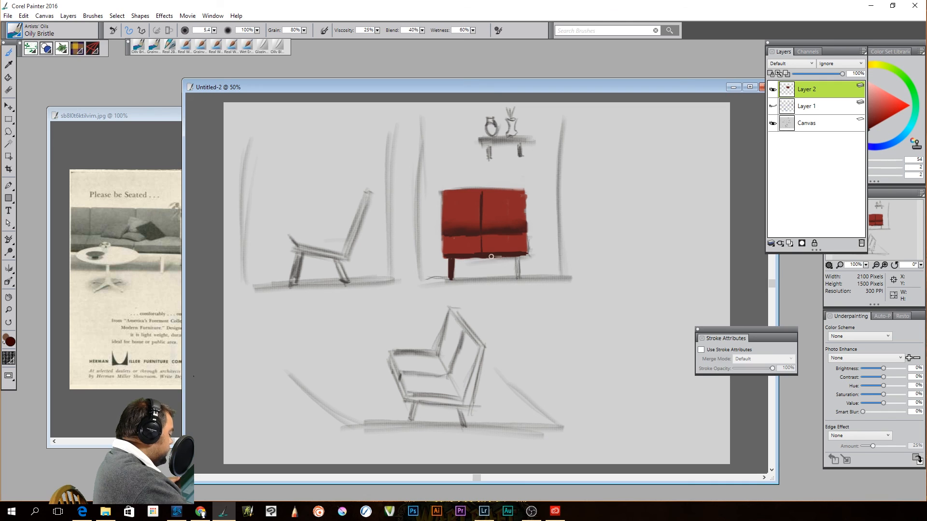
drag(520, 264, 517, 257)
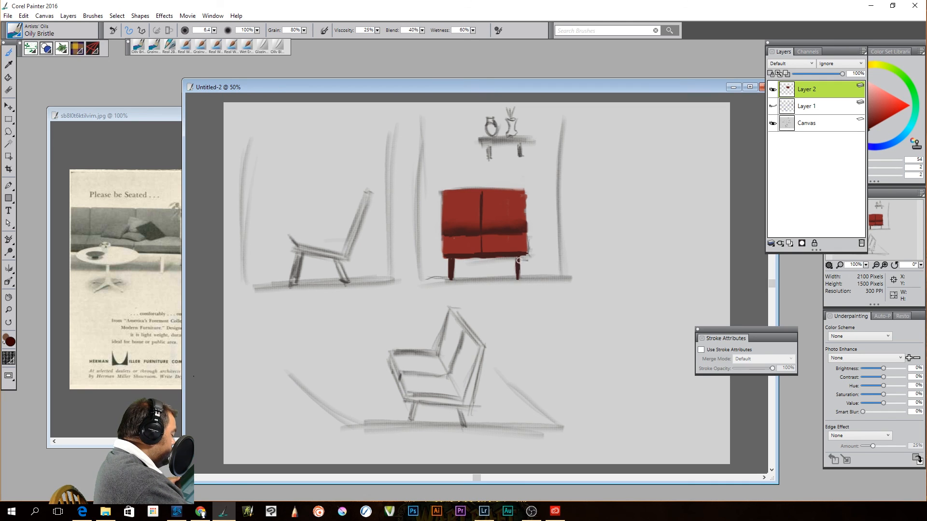
drag(515, 257, 519, 275)
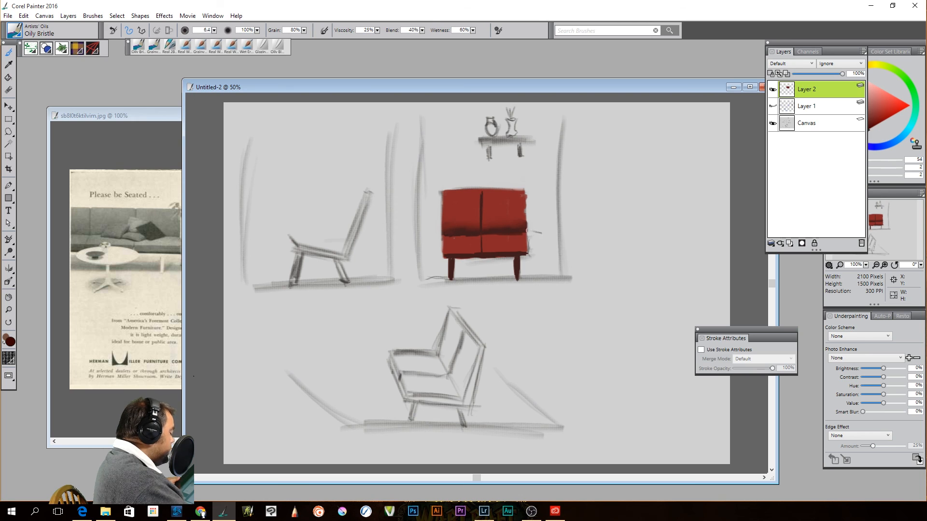
Paint thin pale pink highlights along both legs and the lower rail of the front-view chair with the Oily Bristle at size 1.0 to 2.0.
click(868, 79)
click(863, 90)
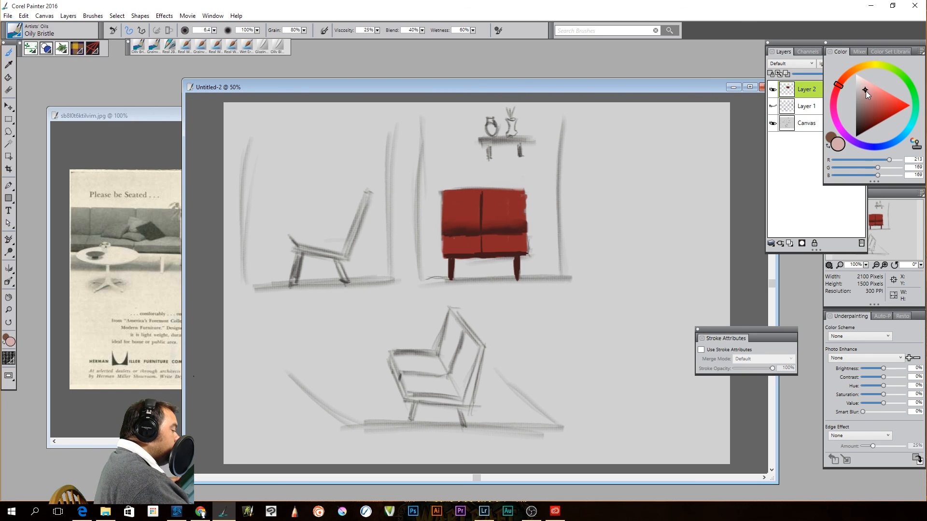
key(bracketright)
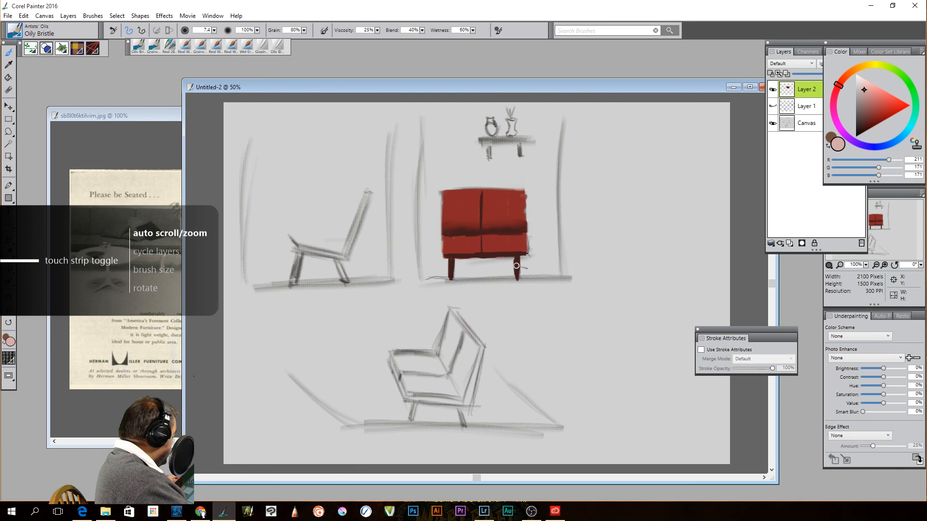
scroll(516, 266, up, 3)
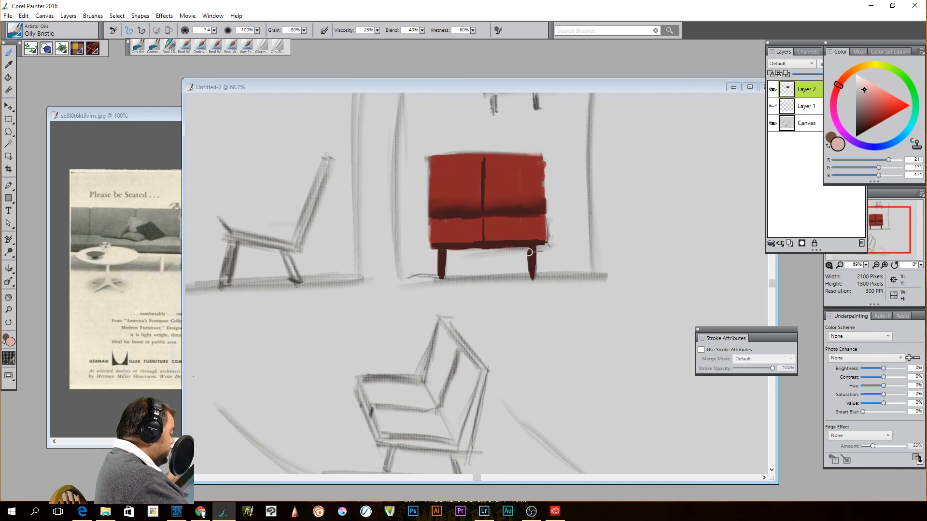
scroll(529, 252, up, 4)
mouse_move(572, 243)
mouse_down()
mouse_move(572, 232)
mouse_move(570, 239)
mouse_up()
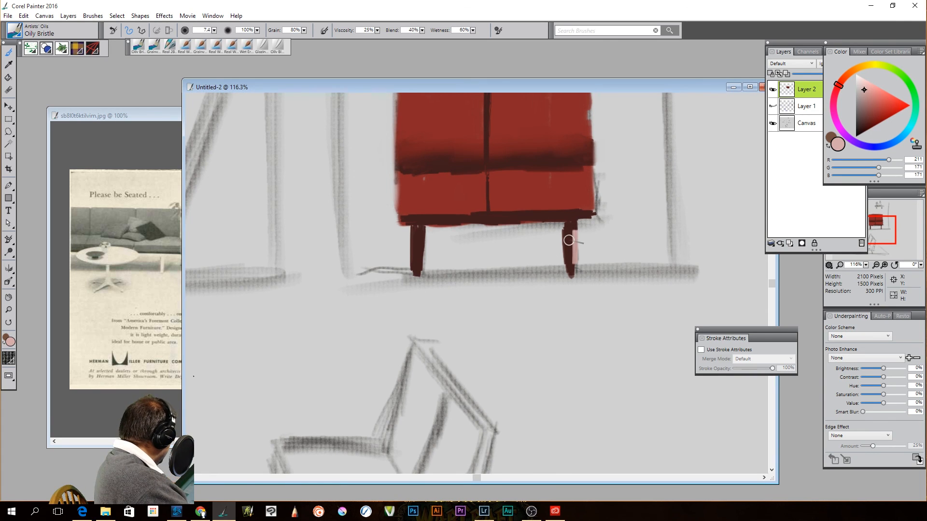
key(ctrl+z)
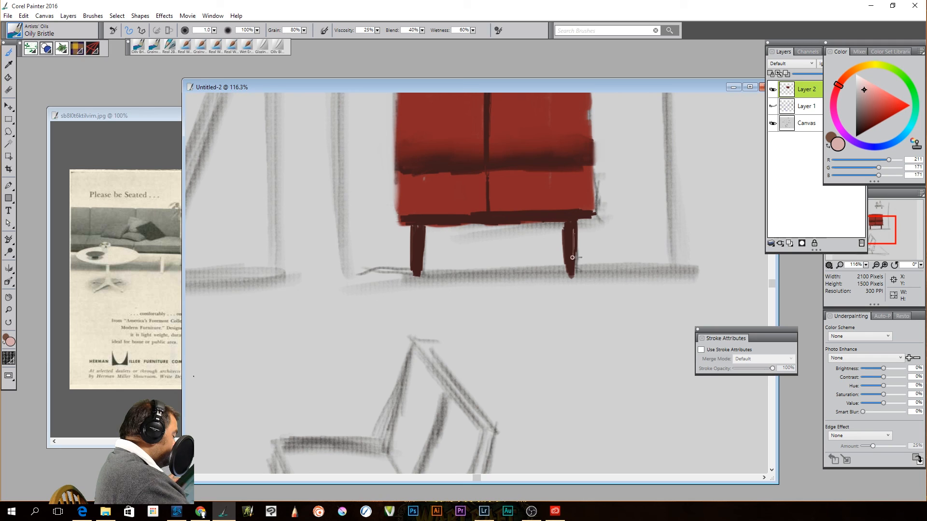
drag(573, 226, 573, 268)
mouse_move(422, 228)
mouse_down()
mouse_move(421, 281)
mouse_move(421, 229)
mouse_up()
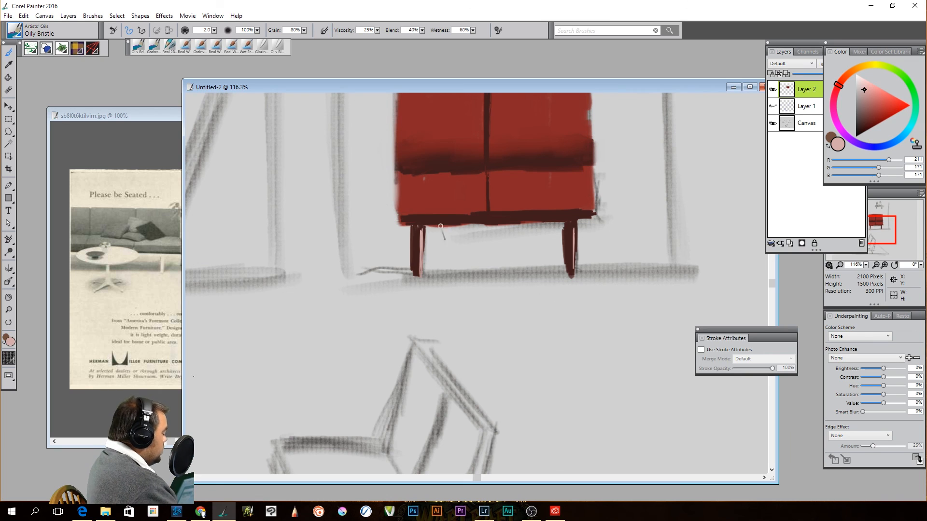
drag(410, 215, 574, 212)
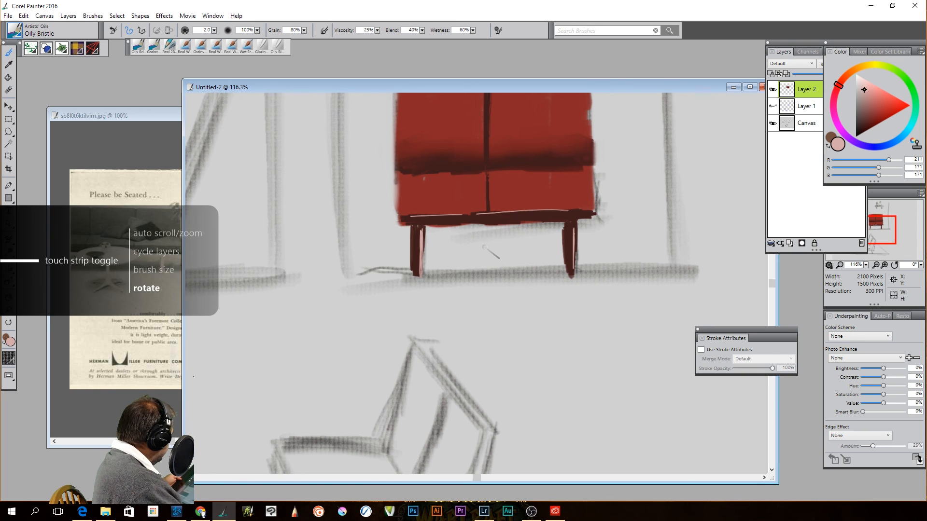
Erase the ragged red paint along the right edge of the front-view chair with the Eraser at size 48.
scroll(482, 249, up, 4)
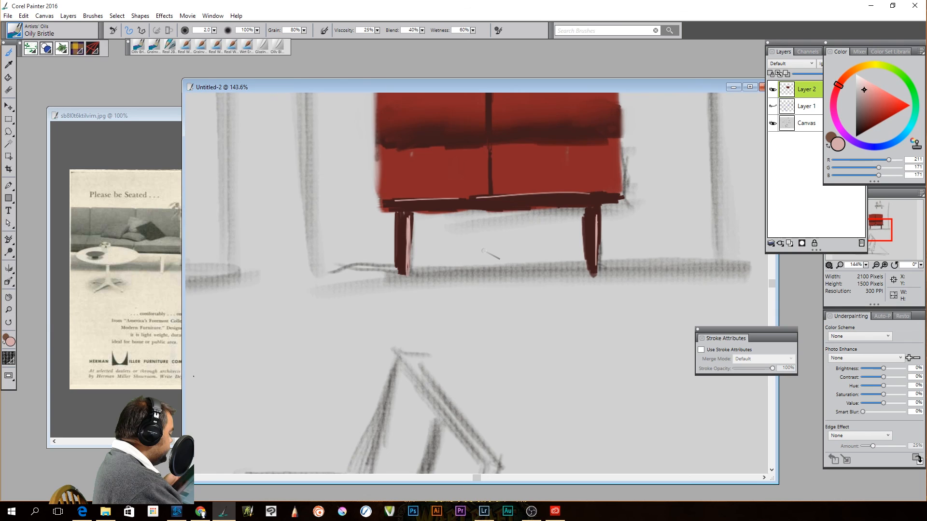
key(ctrl+minus)
key(ctrl+minus)
key(ctrl+minus)
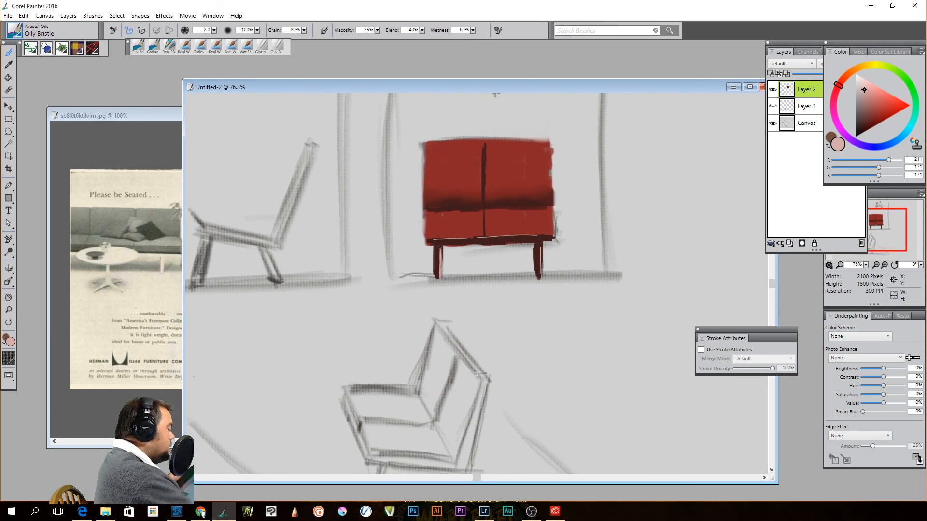
alt+click(475, 374)
key(n)
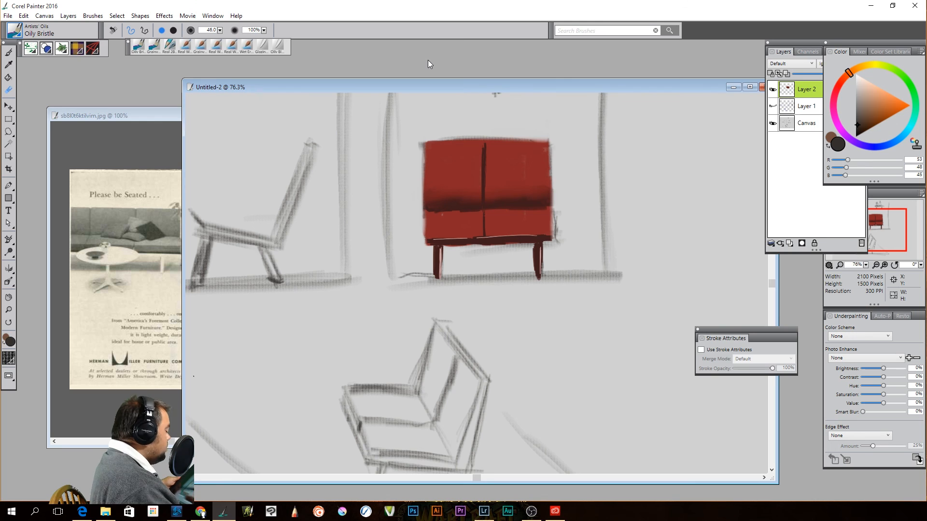
Sample dark red from the chair's shadow band and add a new layer directly beneath Layer 2.
key(b)
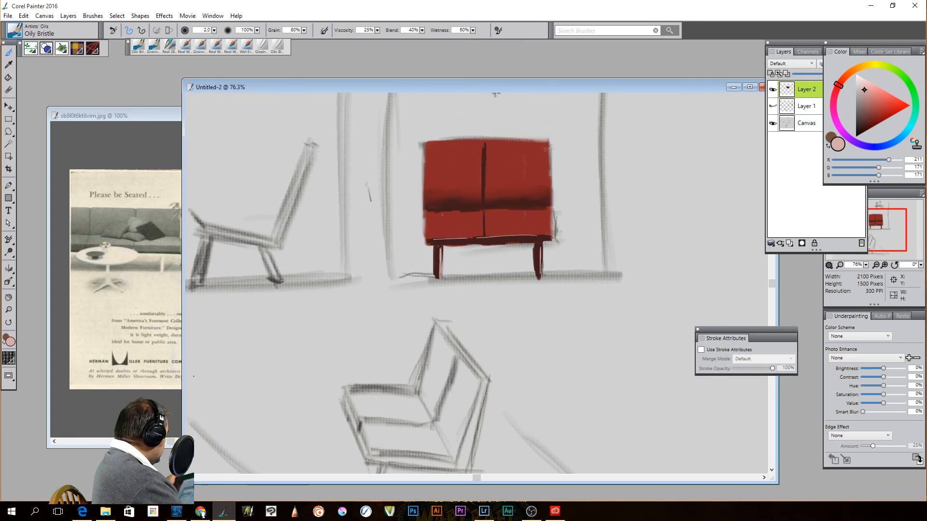
alt+click(456, 204)
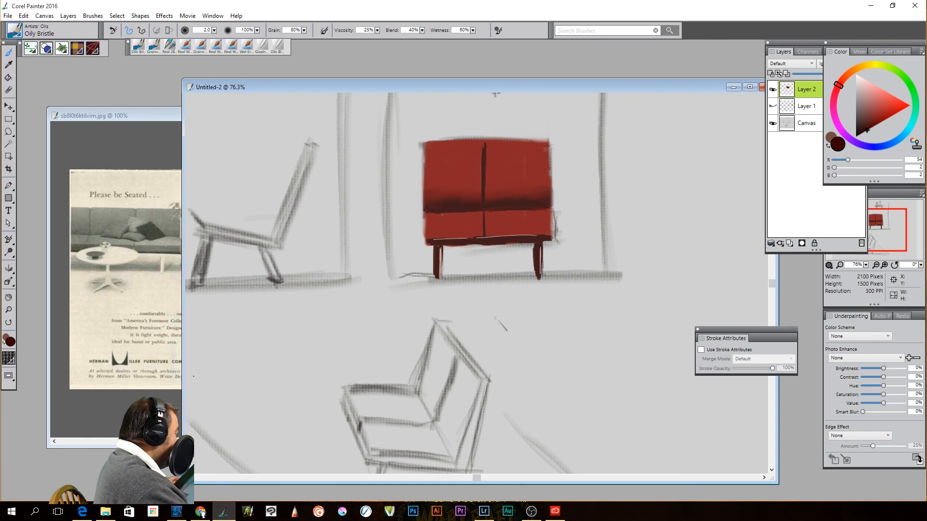
drag(574, 195, 569, 287)
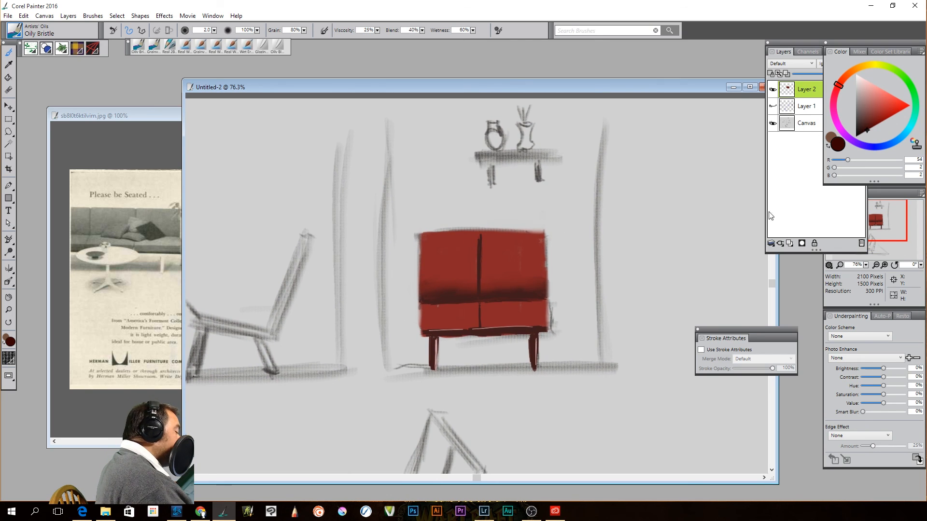
click(801, 243)
drag(811, 93, 805, 122)
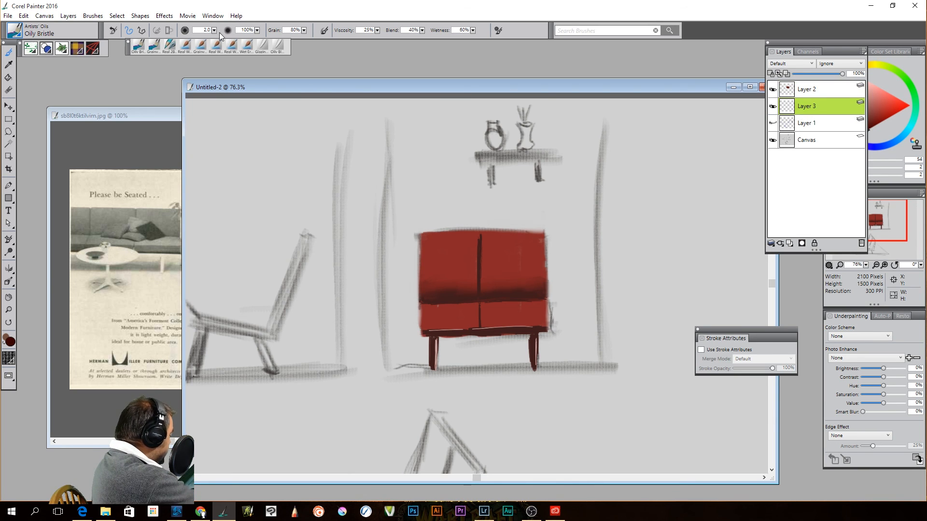
Paint a pale yellow-green wall (RGB 231, 255, 144) behind the front-view chair with the Oily Bristle at size 56.6.
mouse_move(214, 30)
mouse_down()
mouse_move(112, 36)
mouse_move(149, 36)
mouse_up()
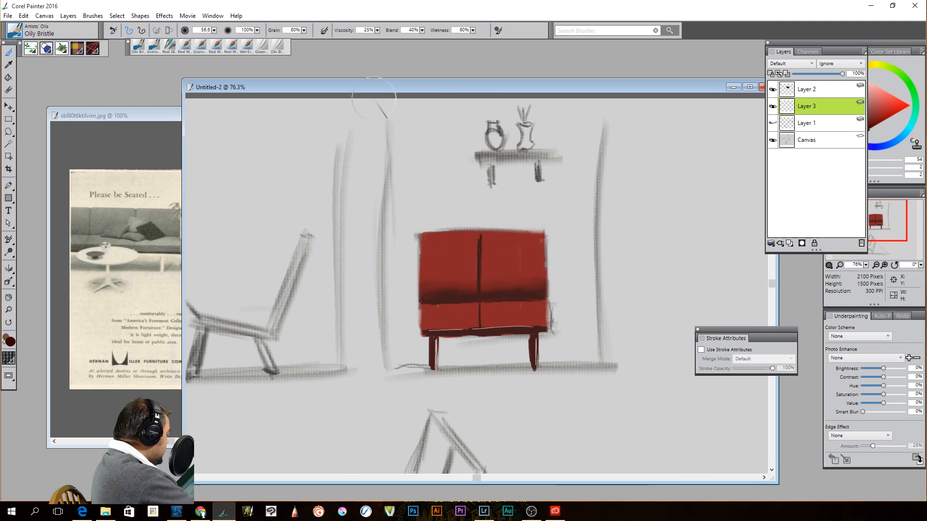
click(916, 75)
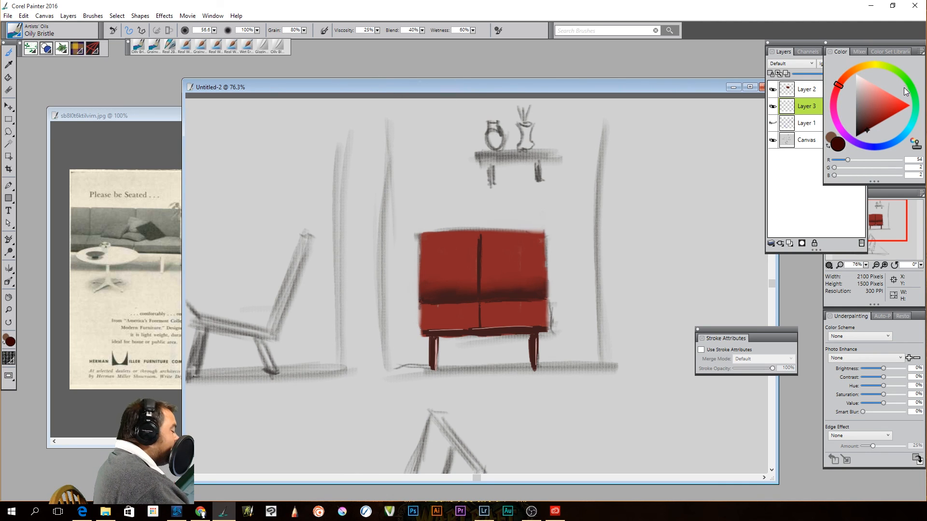
drag(906, 82, 885, 69)
click(876, 90)
click(878, 87)
mouse_move(403, 207)
mouse_down()
mouse_move(393, 329)
mouse_move(401, 302)
mouse_move(401, 347)
mouse_move(454, 357)
mouse_move(492, 325)
mouse_move(531, 353)
mouse_move(567, 333)
mouse_move(599, 338)
mouse_move(586, 246)
mouse_move(572, 227)
mouse_move(541, 290)
mouse_move(560, 290)
mouse_move(598, 230)
mouse_move(414, 226)
mouse_move(444, 231)
mouse_move(603, 215)
mouse_move(570, 197)
mouse_move(416, 206)
mouse_move(424, 188)
mouse_move(396, 135)
mouse_move(439, 184)
mouse_move(469, 185)
mouse_move(483, 203)
mouse_move(526, 208)
mouse_move(502, 164)
mouse_move(566, 190)
mouse_move(603, 193)
mouse_move(579, 135)
mouse_move(546, 144)
mouse_move(573, 139)
mouse_move(531, 108)
mouse_move(604, 255)
mouse_move(600, 296)
mouse_up()
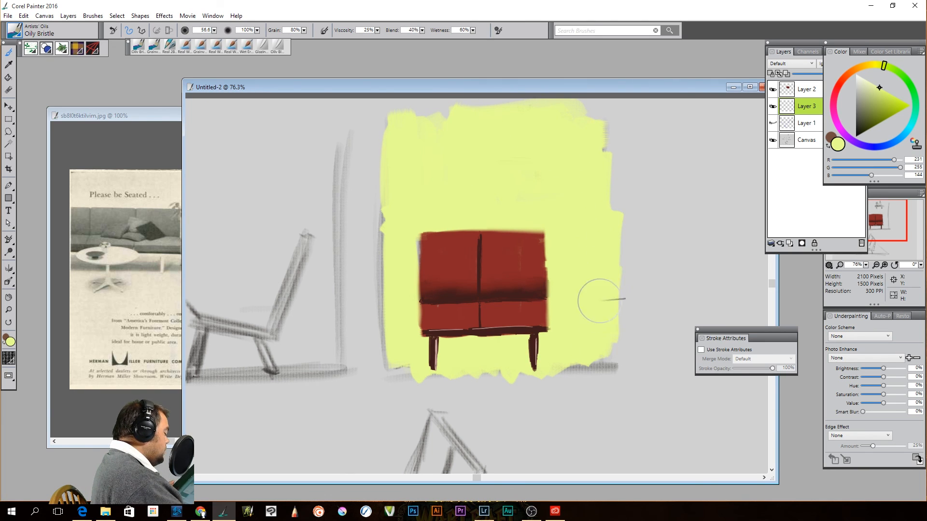
mouse_move(399, 345)
mouse_down()
mouse_move(400, 173)
mouse_move(380, 228)
mouse_move(390, 186)
mouse_move(420, 128)
mouse_up()
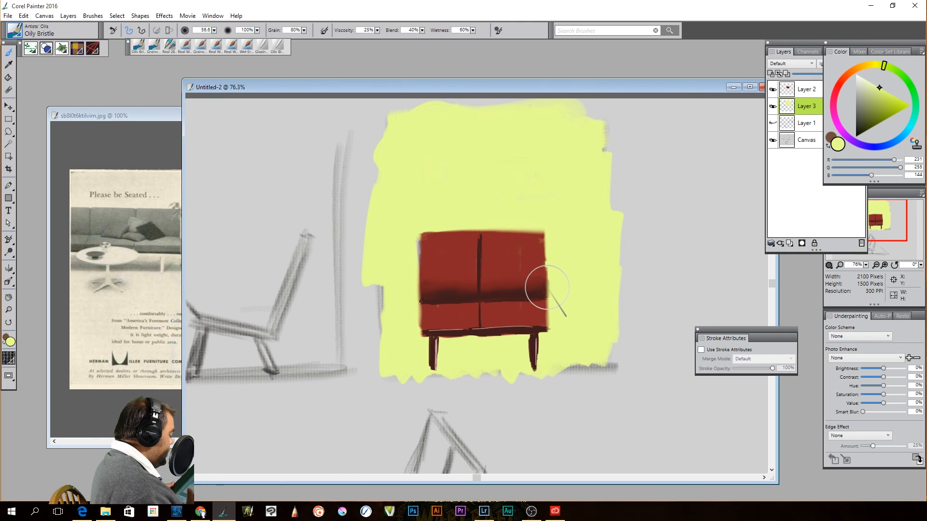
Erase the ragged lower edge of the yellow-green wall straight along the floor line with the Eraser at size 48.
alt+click(547, 288)
key(n)
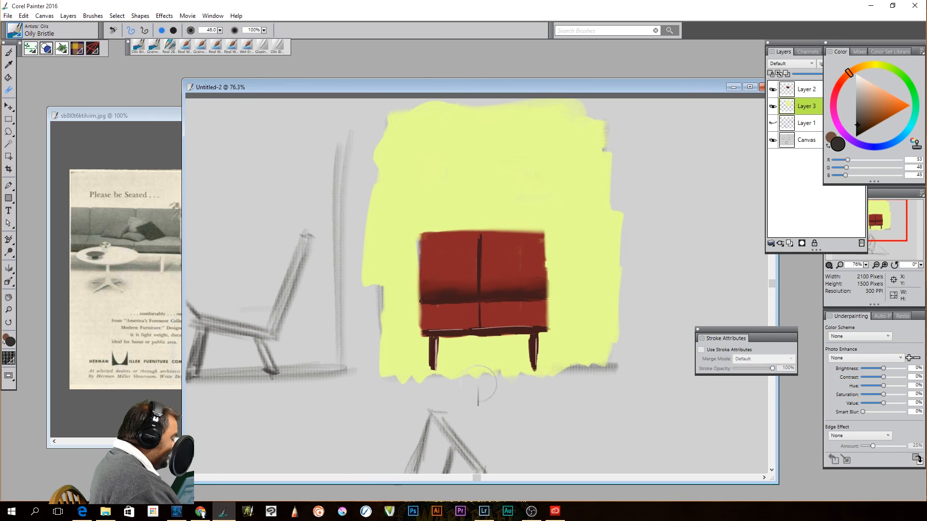
mouse_move(589, 379)
mouse_down()
mouse_move(517, 374)
mouse_move(518, 389)
mouse_up()
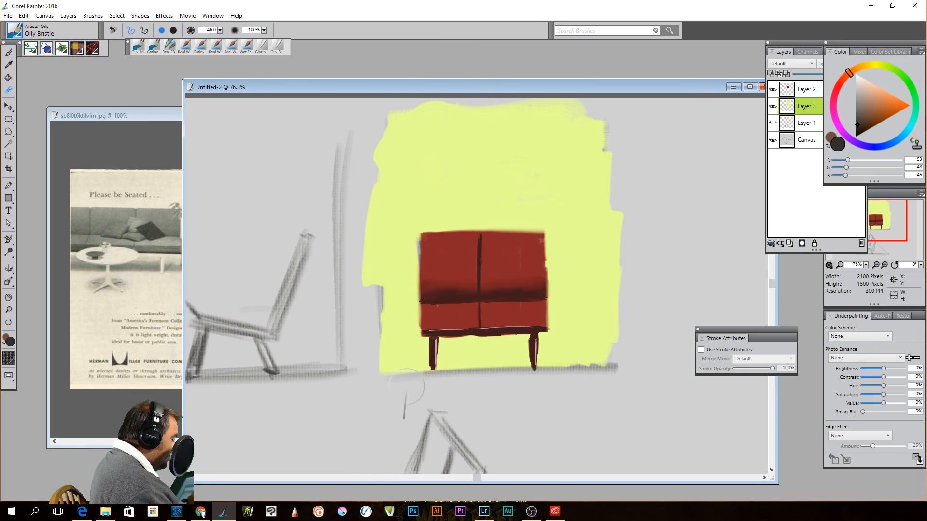
mouse_move(370, 381)
mouse_down()
mouse_move(579, 377)
mouse_move(350, 375)
mouse_move(540, 370)
mouse_move(363, 376)
mouse_move(500, 370)
mouse_move(377, 373)
mouse_up()
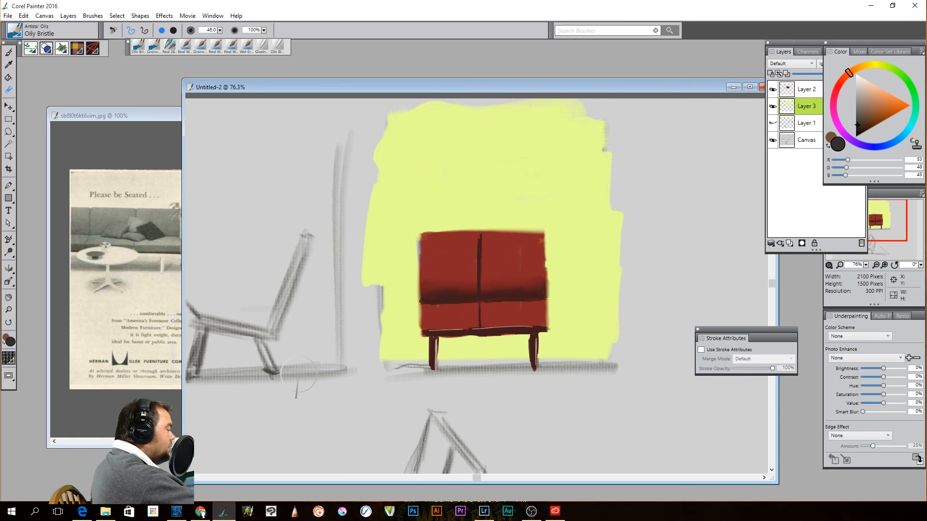
Paint a pale blue floor band (RGB 182, 252, 255) beneath the front-view chair with the Oily Bristle at size 56.6.
key(b)
click(883, 66)
mouse_move(876, 93)
mouse_down()
mouse_move(860, 100)
mouse_move(908, 129)
mouse_up()
click(871, 85)
drag(870, 85, 872, 83)
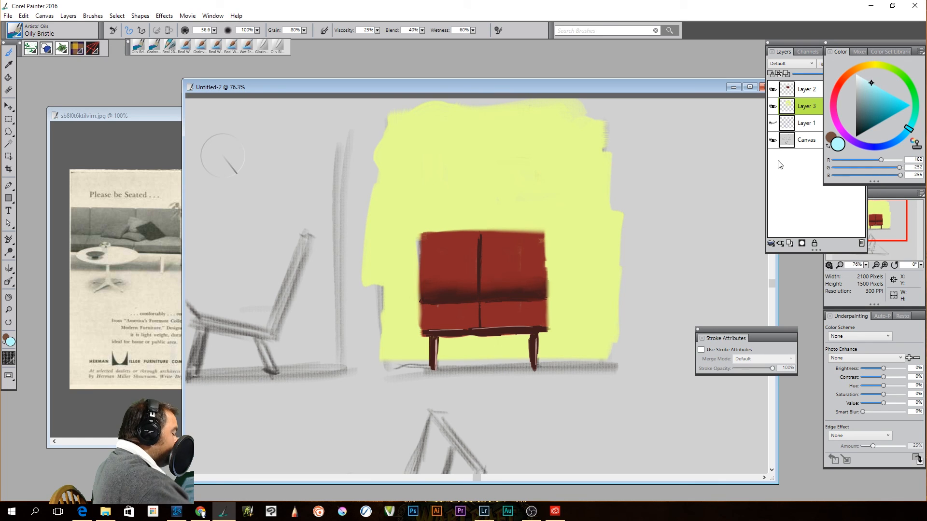
mouse_move(576, 382)
mouse_down()
mouse_move(598, 386)
mouse_move(382, 375)
mouse_move(582, 382)
mouse_move(408, 386)
mouse_move(475, 392)
mouse_move(616, 384)
mouse_move(391, 400)
mouse_move(600, 386)
mouse_move(455, 392)
mouse_up()
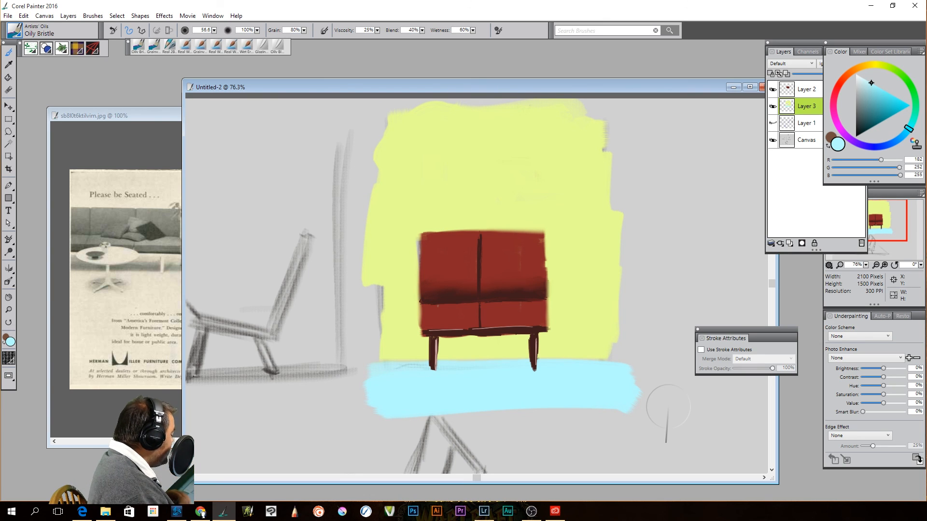
Bring the Herman Miller reference ad to the front and select the Real 2B Pencil.
click(134, 116)
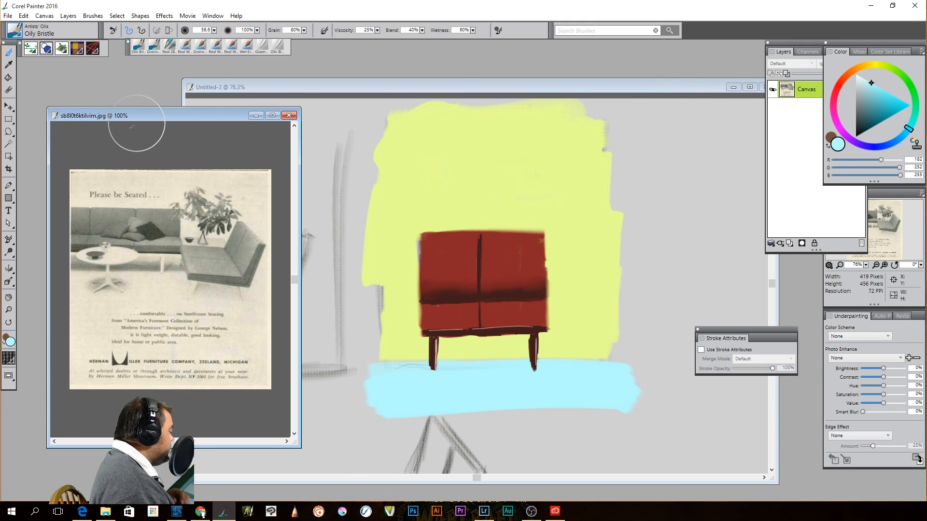
click(170, 46)
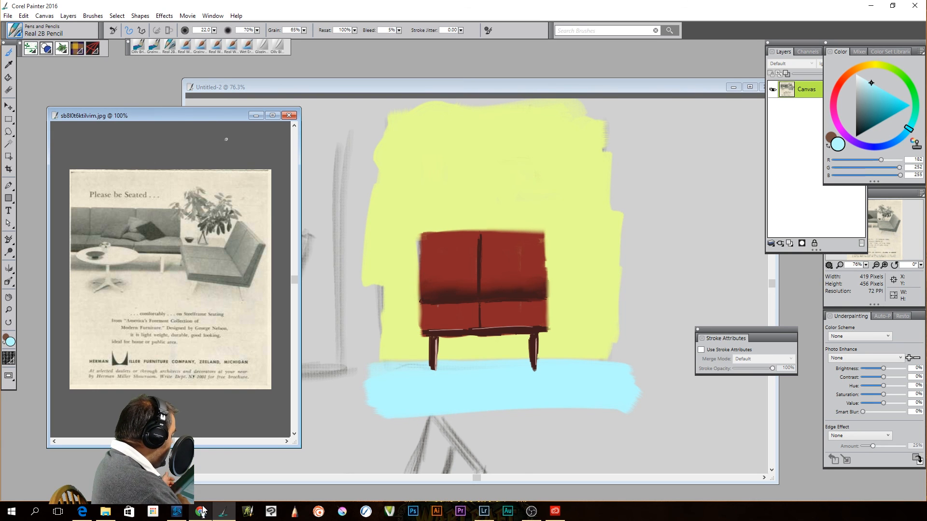
Look through the 1950s furniture ads on vintageadbrowser.com in Chrome and return to Corel Painter.
right_click(202, 511)
click(202, 513)
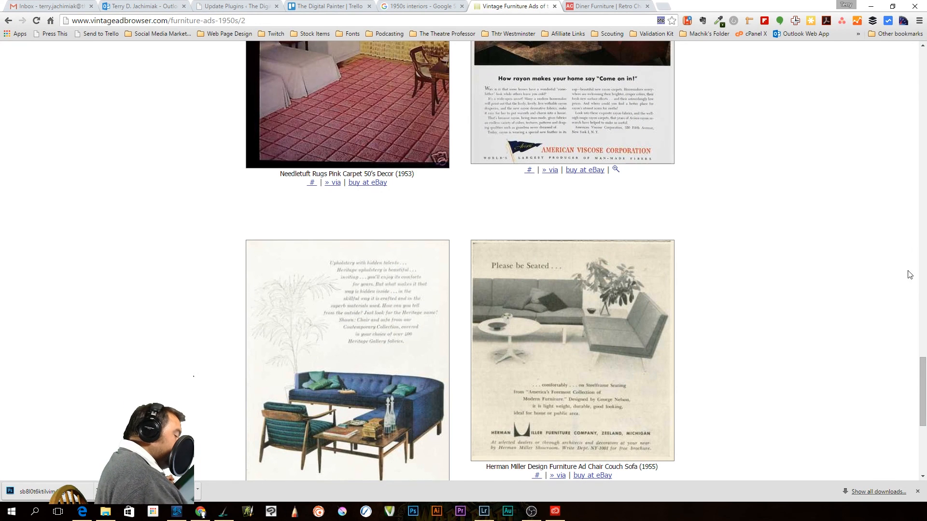
drag(923, 395, 923, 365)
mouse_move(427, 307)
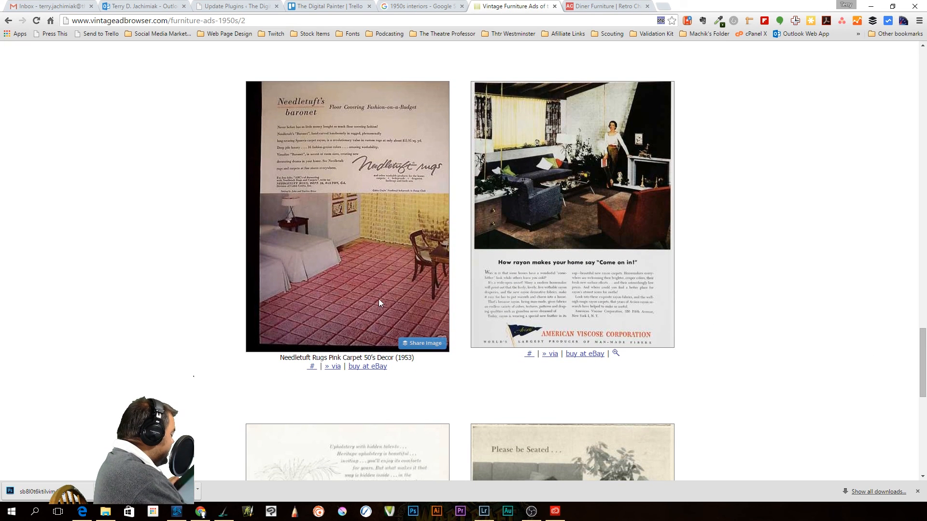
drag(924, 377, 923, 285)
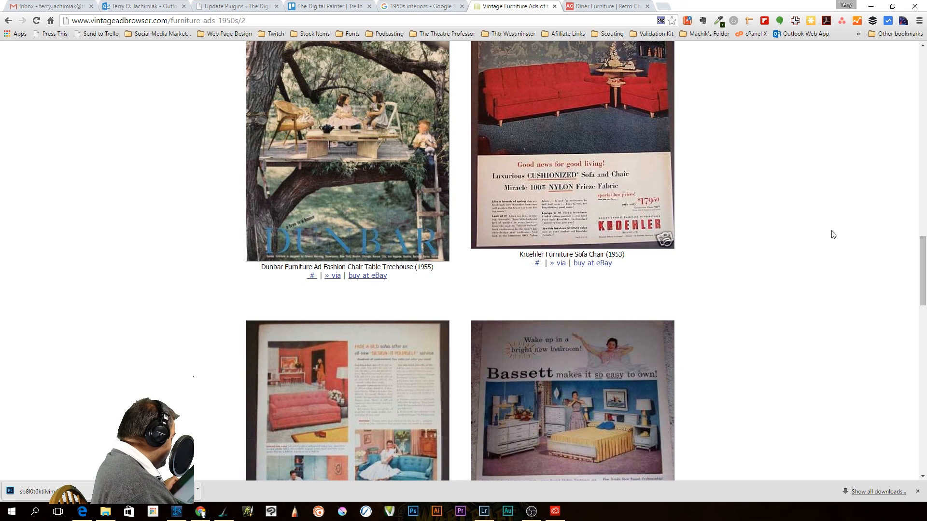
click(224, 512)
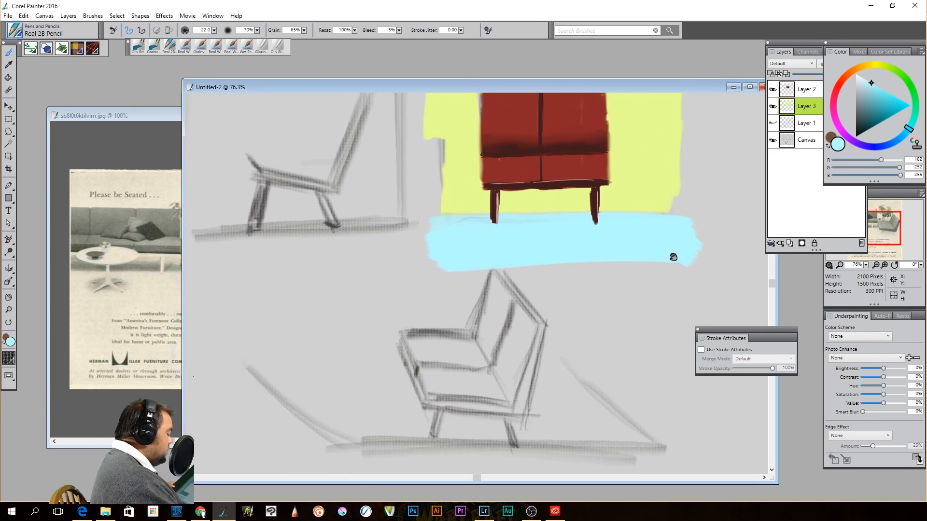
Sample the red of the front-view chair (RGB 134, 26, 26) and make Layer 2 the active layer.
alt+click(594, 121)
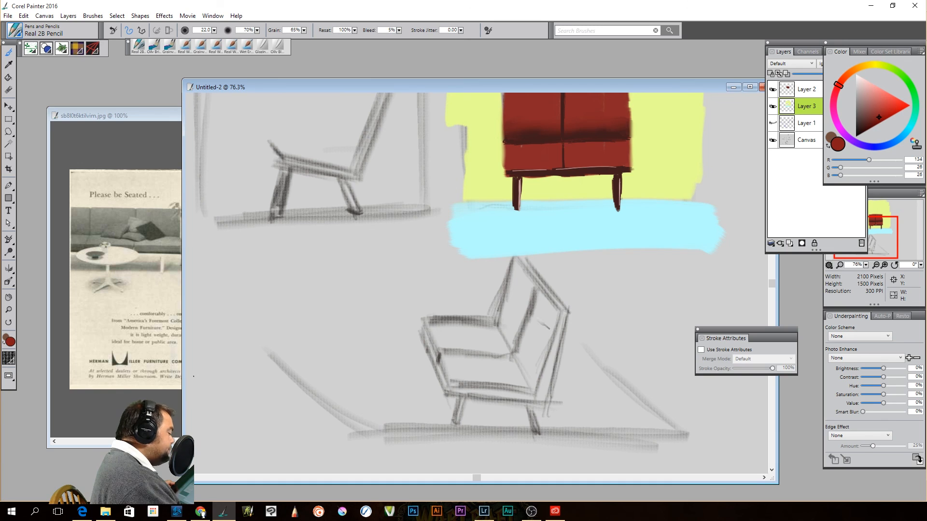
click(803, 93)
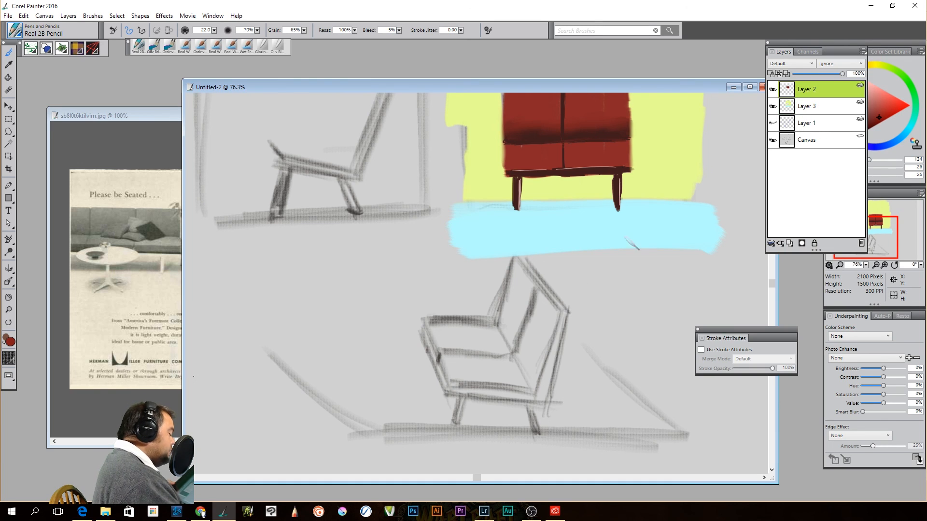
mouse_move(540, 314)
mouse_down()
mouse_move(523, 365)
mouse_move(550, 313)
mouse_move(531, 360)
mouse_up()
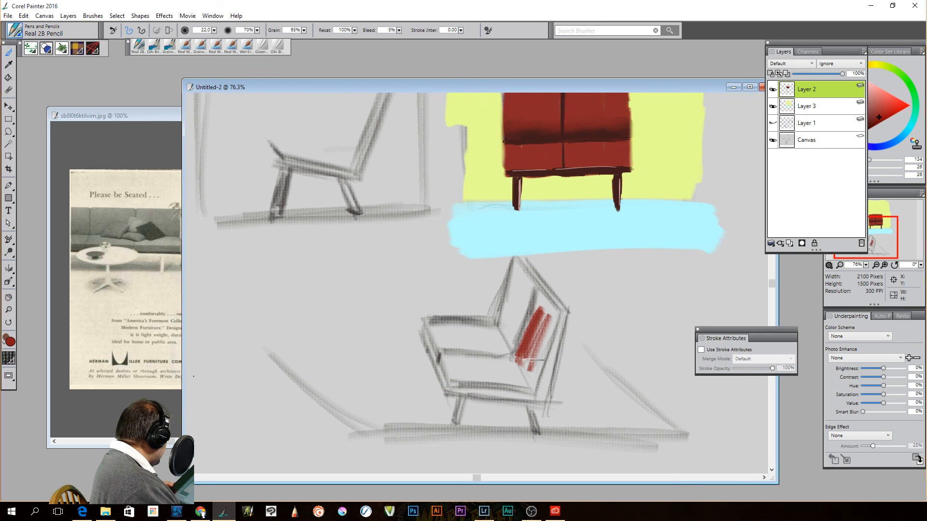
key(ctrl+z)
key(ctrl+z)
key(ctrl+z)
key(ctrl+z)
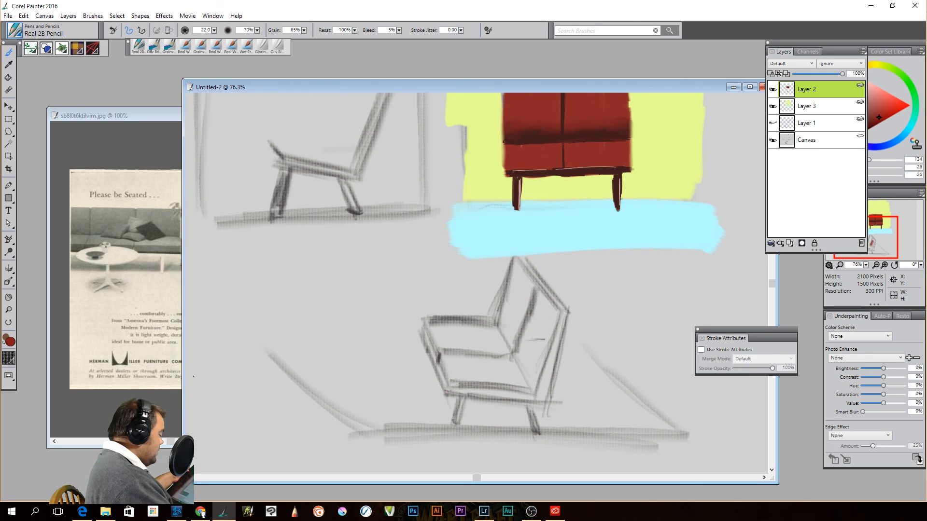
Block in the seat and back of the three-quarter chair in solid red with the Oily Bristle at size 56.6.
click(154, 45)
mouse_move(548, 314)
mouse_down()
mouse_move(529, 346)
mouse_move(542, 321)
mouse_move(517, 306)
mouse_move(521, 274)
mouse_move(513, 283)
mouse_move(538, 290)
mouse_move(551, 311)
mouse_move(542, 373)
mouse_move(531, 362)
mouse_move(502, 371)
mouse_move(497, 331)
mouse_move(478, 333)
mouse_move(517, 289)
mouse_move(445, 327)
mouse_move(457, 387)
mouse_move(459, 375)
mouse_move(451, 378)
mouse_move(502, 386)
mouse_move(459, 372)
mouse_move(455, 358)
mouse_move(445, 385)
mouse_move(469, 379)
mouse_up()
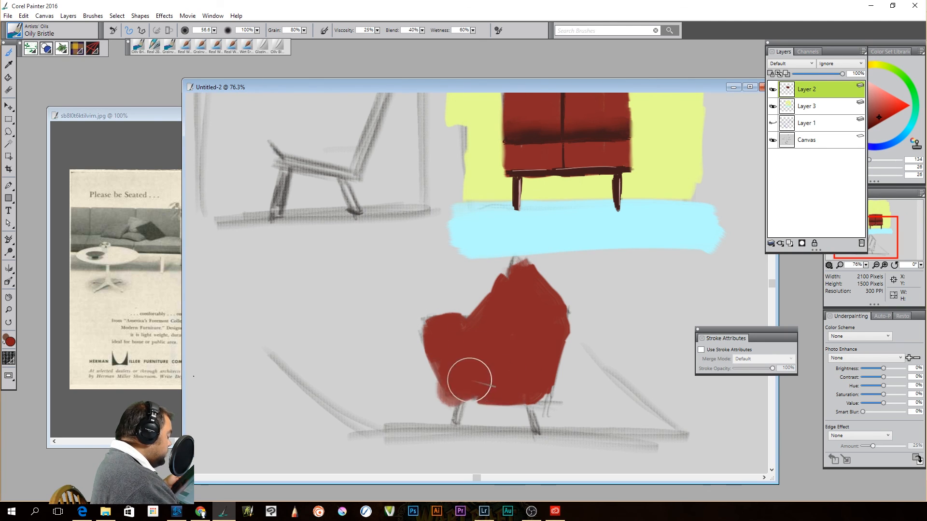
Lower Layer 2's opacity to 24% and trace a closed polygonal selection around the three-quarter chair's seat and back.
drag(842, 73, 805, 85)
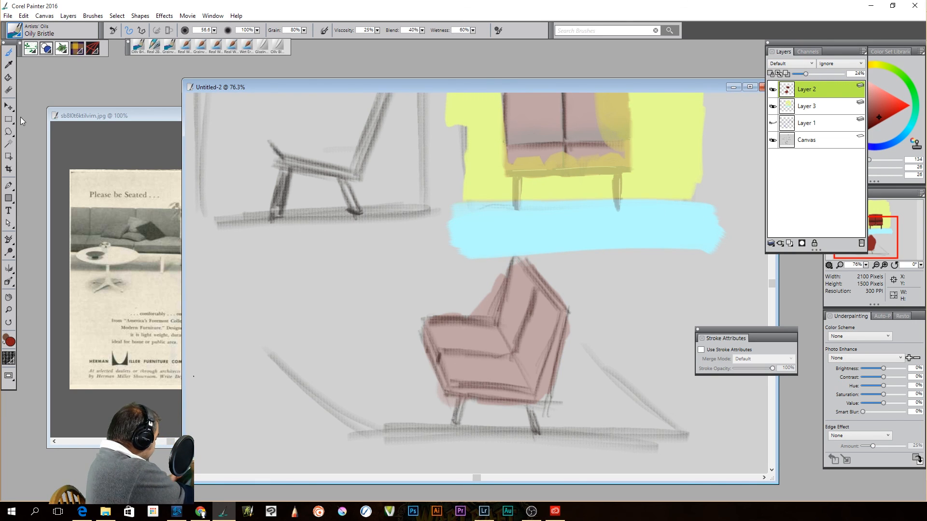
drag(13, 131, 36, 131)
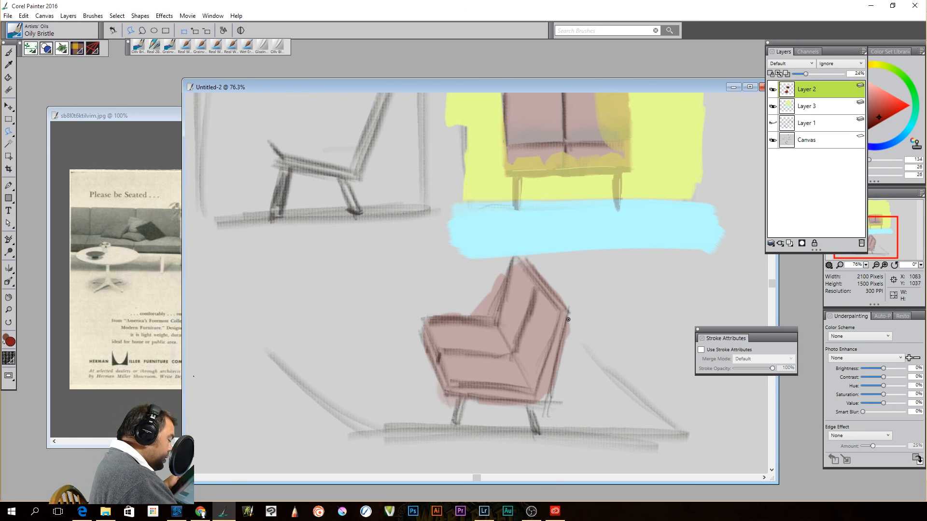
click(549, 404)
click(446, 394)
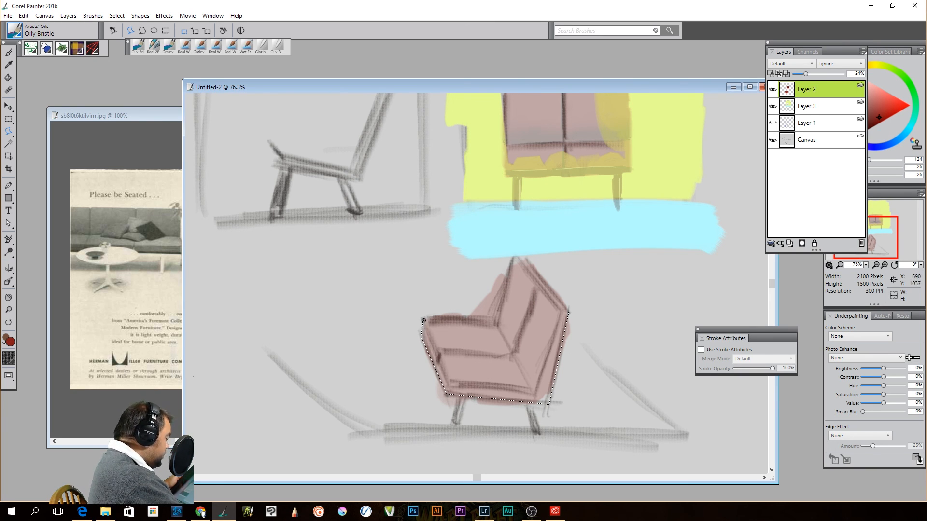
click(425, 319)
click(493, 322)
click(513, 256)
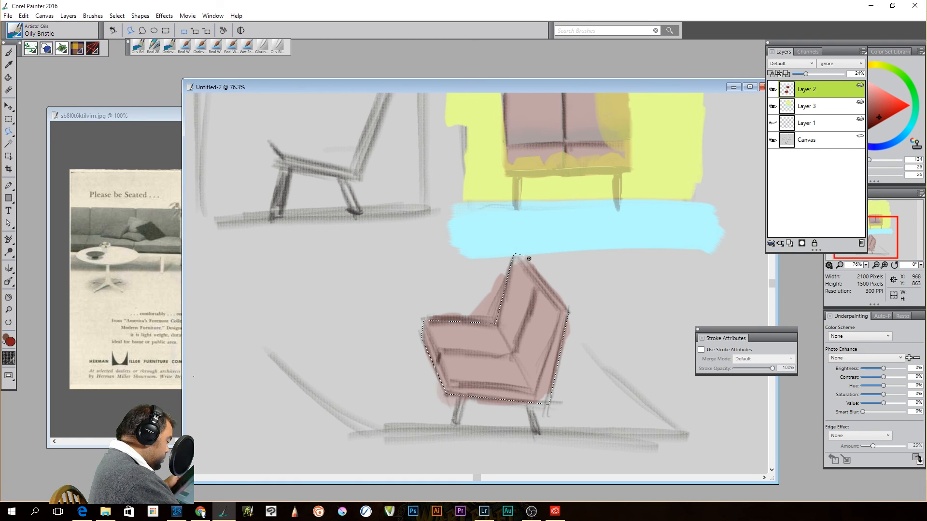
double_click(566, 307)
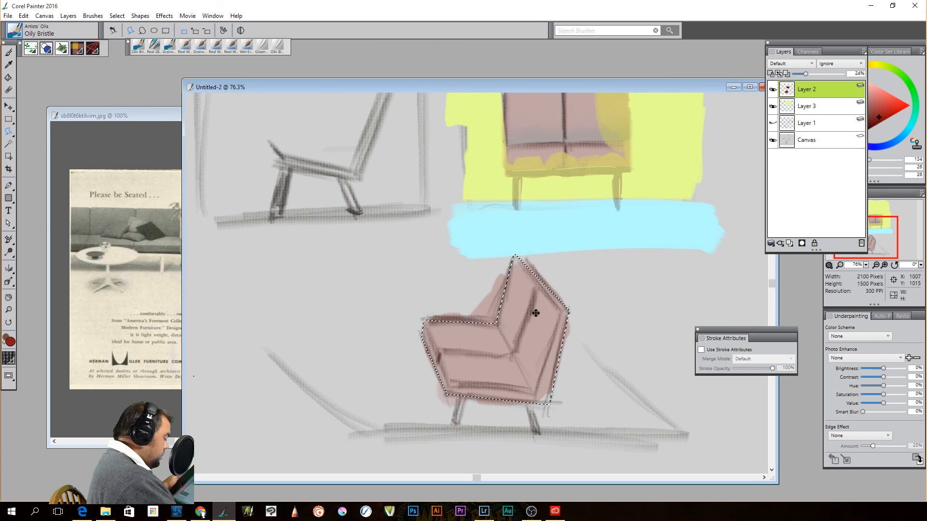
Invert the selection and erase the red paint spilling outside the three-quarter chair's outline with the Eraser at size 48.
click(117, 15)
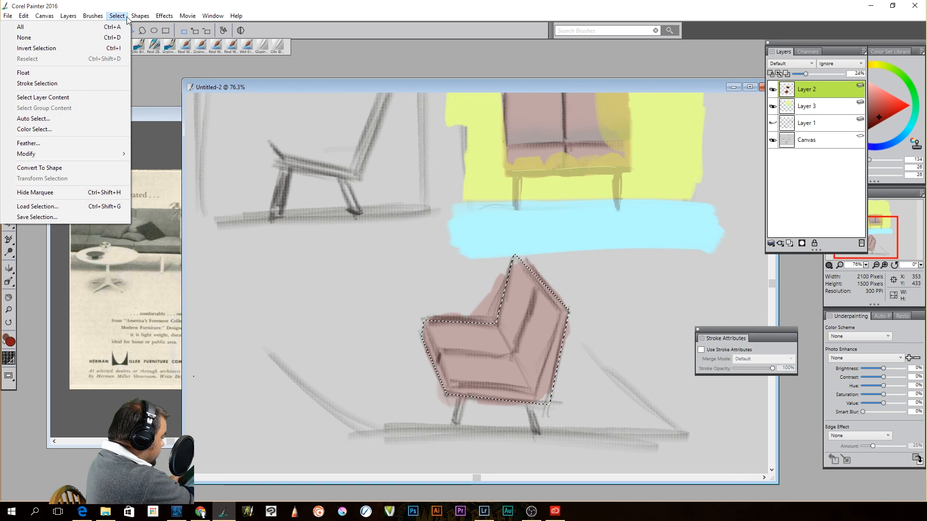
click(86, 47)
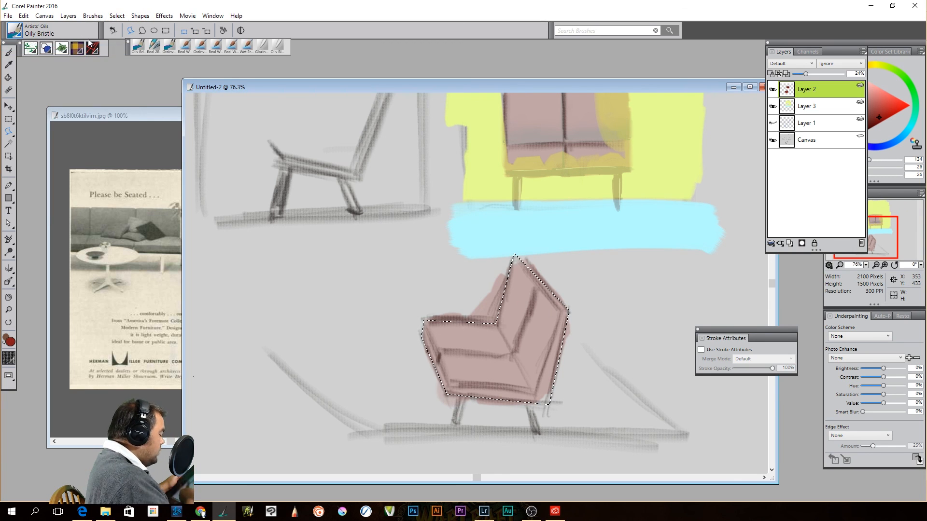
key(n)
mouse_move(555, 294)
mouse_down()
mouse_move(553, 388)
mouse_move(555, 299)
mouse_move(451, 389)
mouse_up()
mouse_move(434, 332)
mouse_down()
mouse_move(469, 319)
mouse_move(428, 321)
mouse_move(461, 347)
mouse_up()
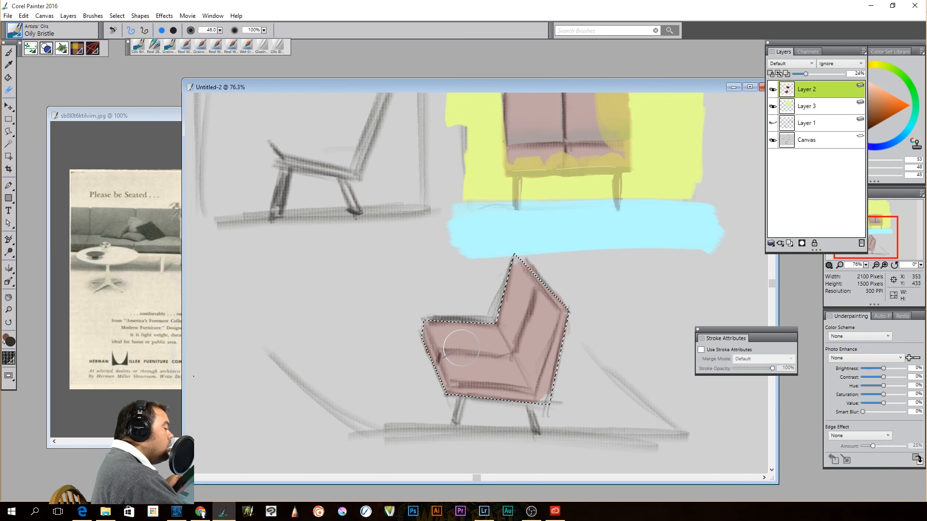
Restore Layer 2's opacity to 100% and erase the leftover red paint around the chair's outer edges.
key(l)
drag(805, 74, 842, 73)
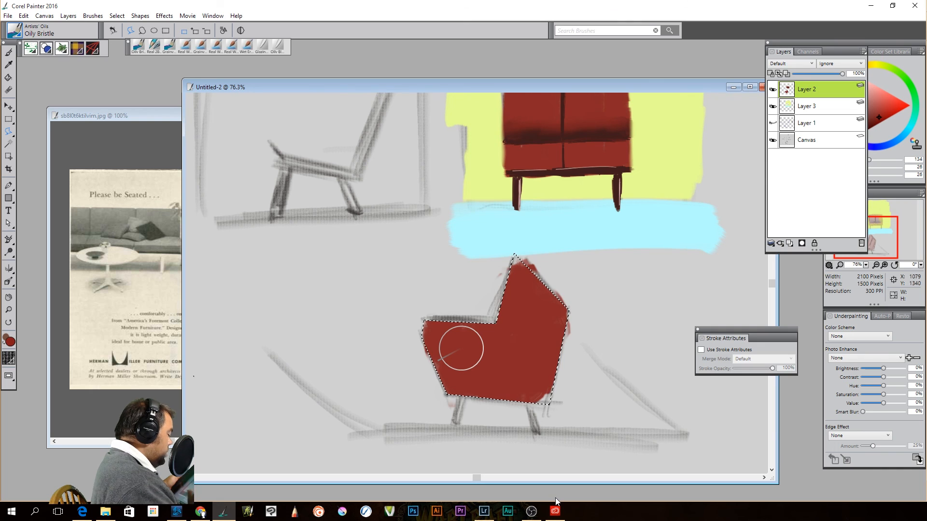
key(n)
drag(551, 293, 537, 265)
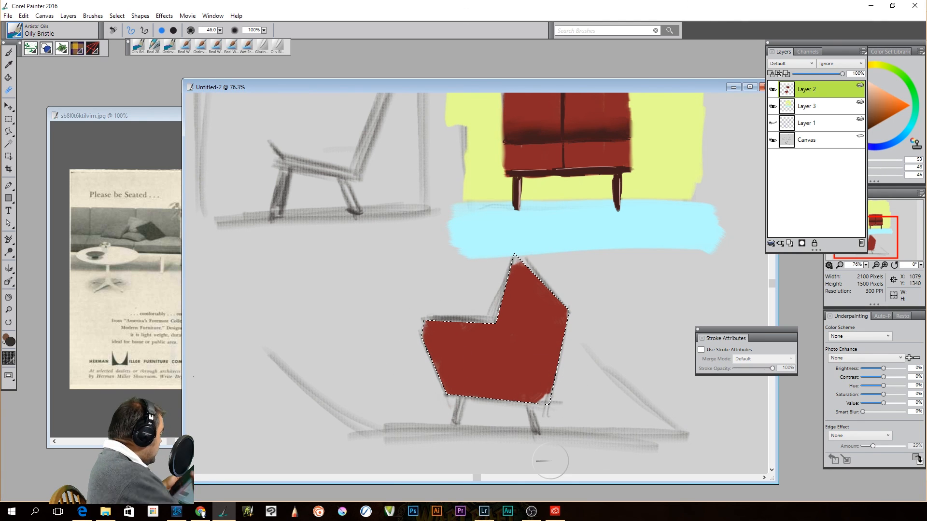
Invert the selection back to the chair shape, paint its bare corners and edges red with the Oily Bristle, and deselect.
click(117, 15)
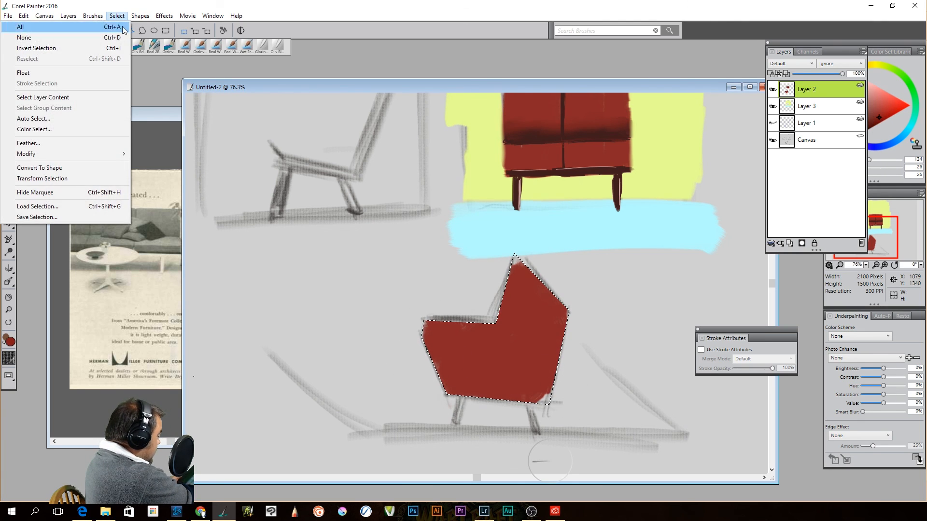
click(107, 52)
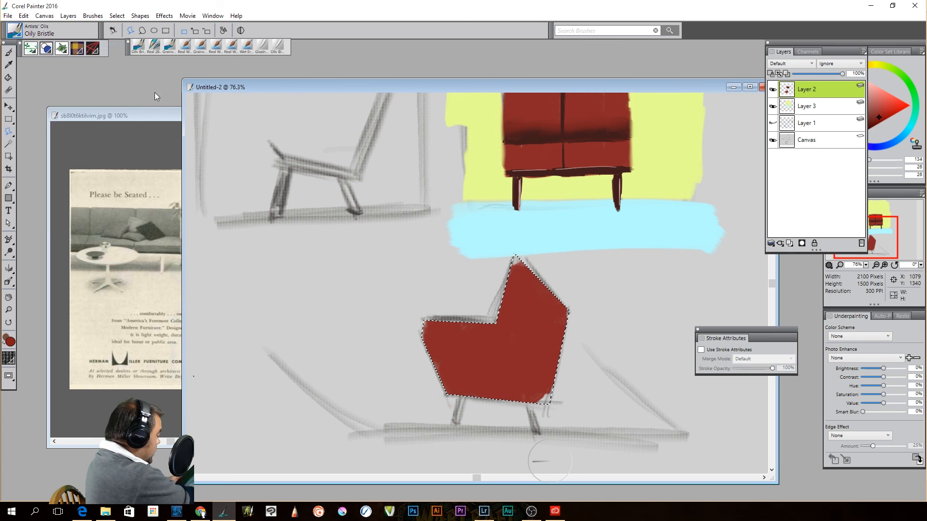
click(542, 379)
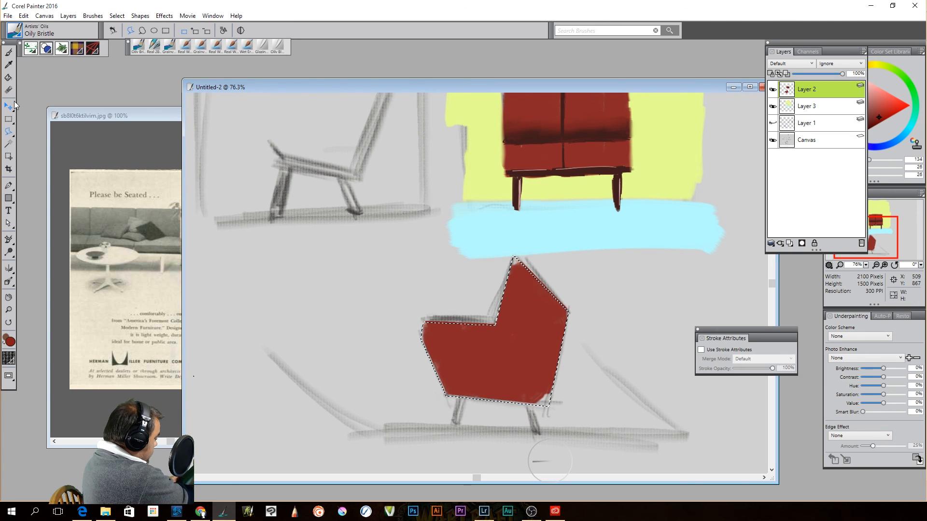
click(11, 53)
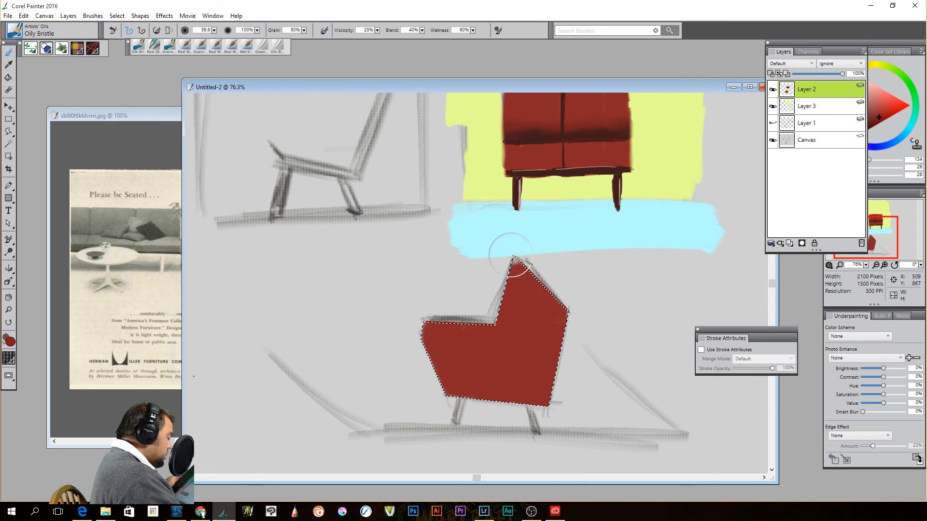
mouse_move(516, 290)
mouse_down()
mouse_move(559, 311)
mouse_move(534, 279)
mouse_move(529, 383)
mouse_move(499, 400)
mouse_up()
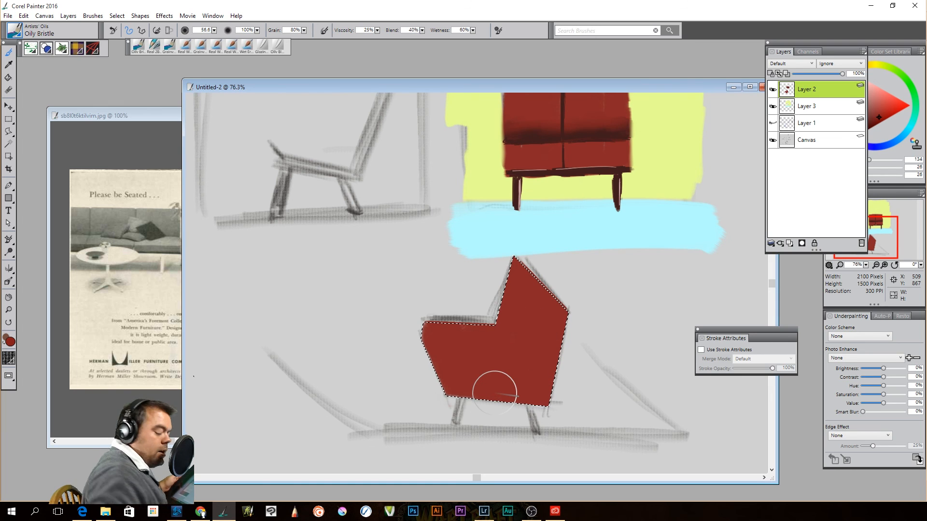
key(ctrl+d)
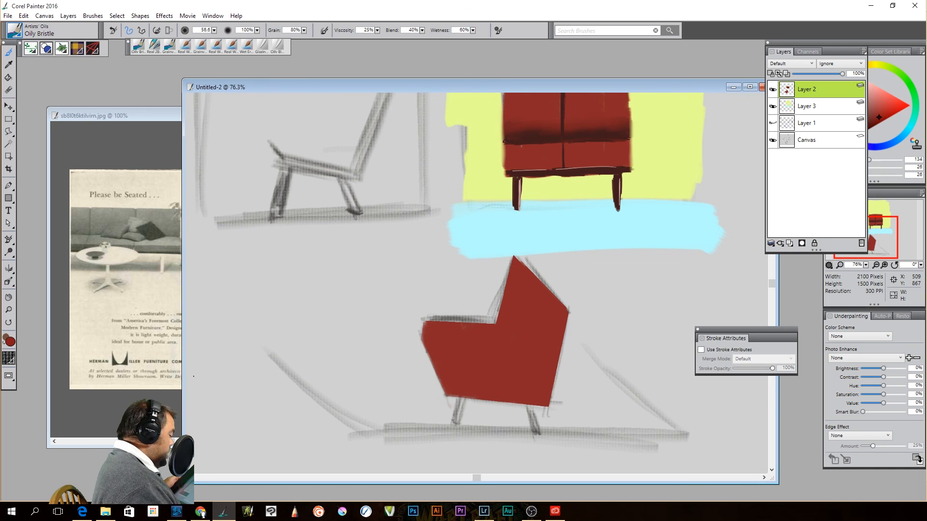
With Layer 2 at 62% opacity, draw the cushion seams in dark red (RGB 61, 1, 1) with the Oily Bristle at size 2.5.
click(820, 73)
click(824, 73)
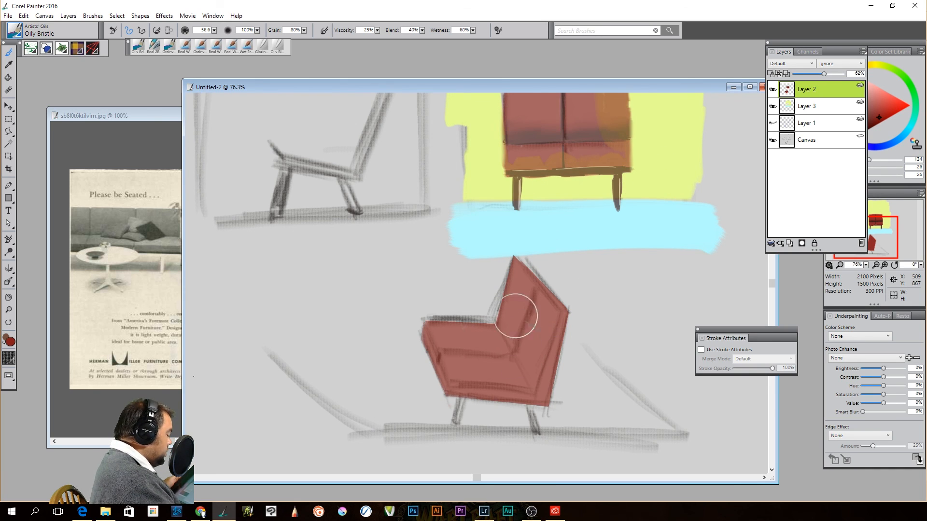
click(866, 131)
click(869, 129)
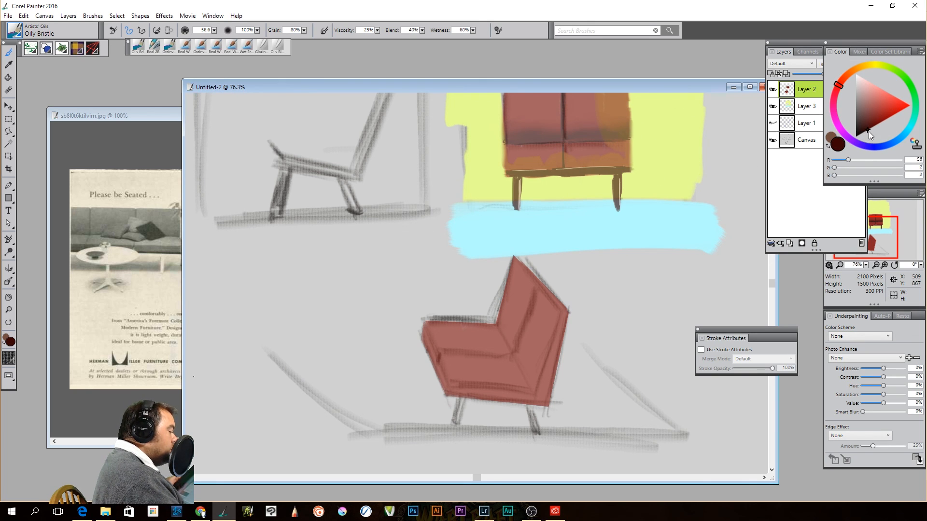
click(214, 30)
drag(145, 37, 91, 37)
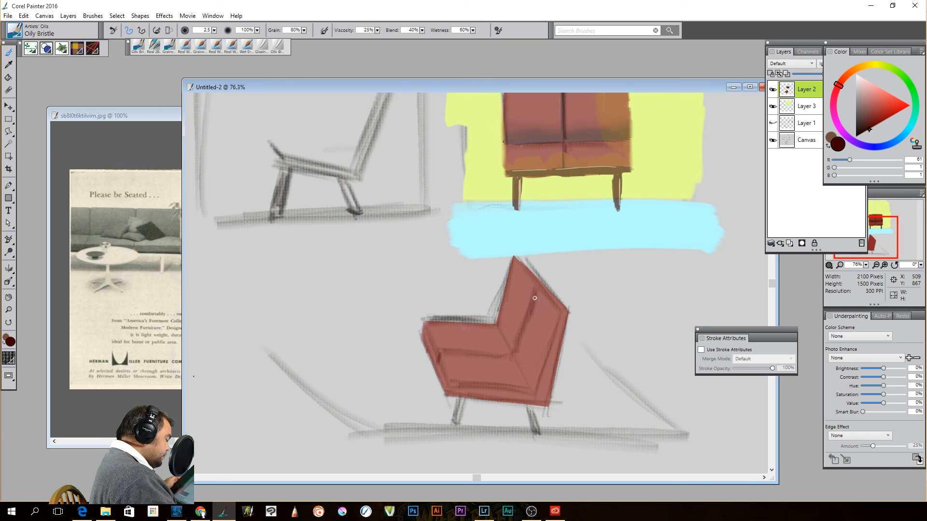
drag(525, 324, 533, 299)
drag(516, 348, 515, 350)
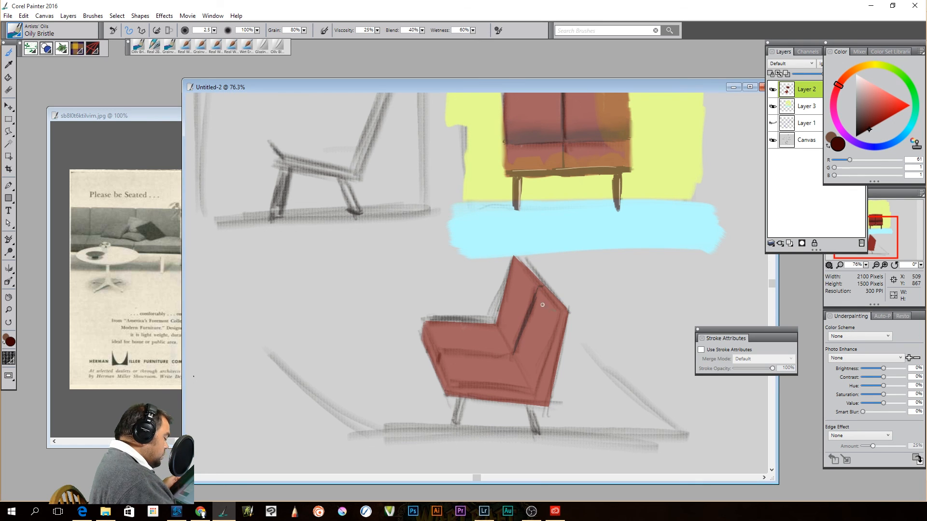
drag(502, 355, 443, 351)
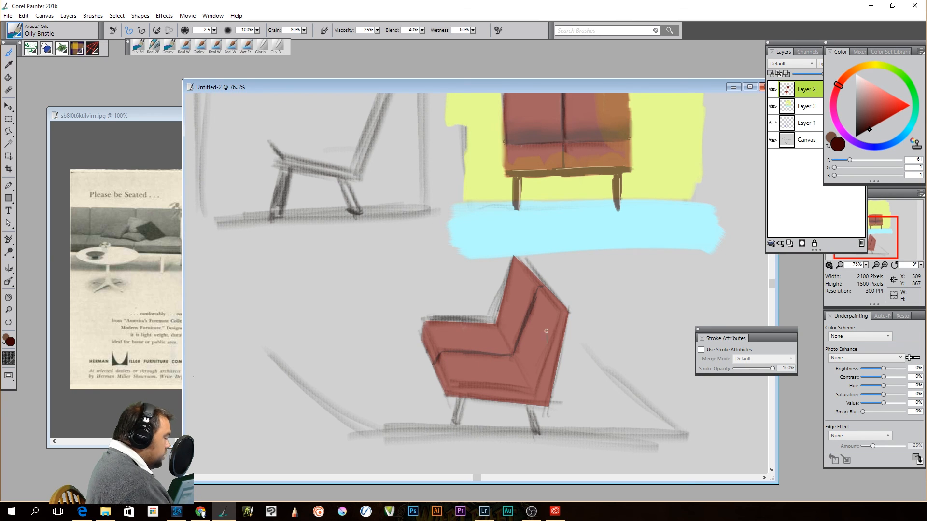
Set Layer 2's opacity to 42% and paint a dark shadow along the seat-back crease with the Oily Bristle at size 10.5.
click(799, 78)
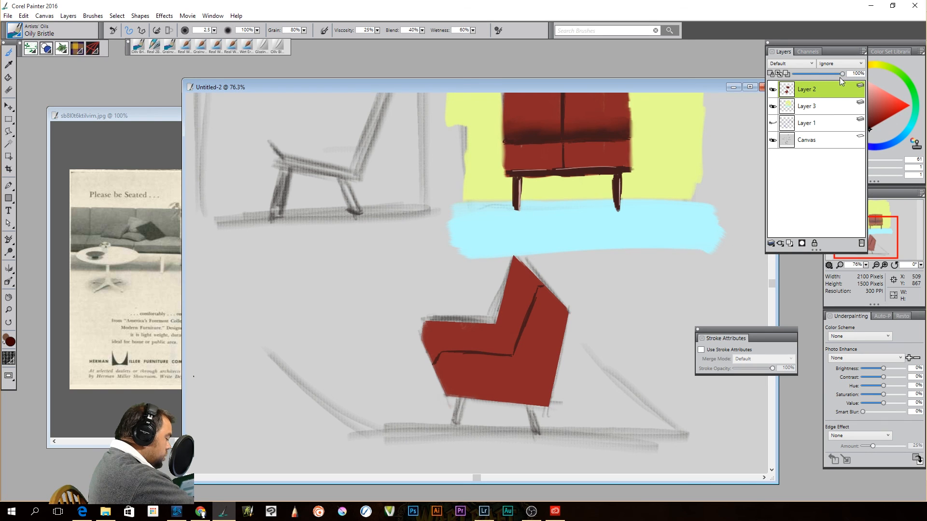
drag(838, 73, 814, 74)
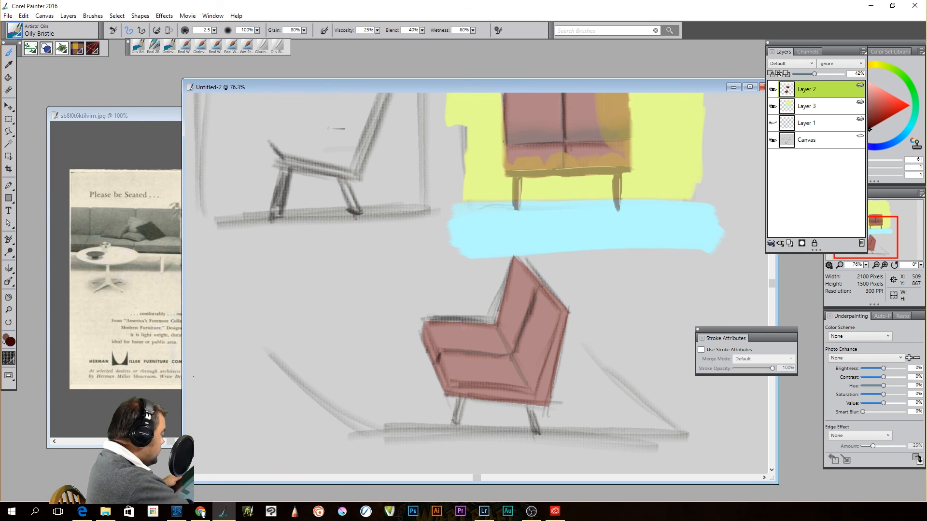
click(214, 30)
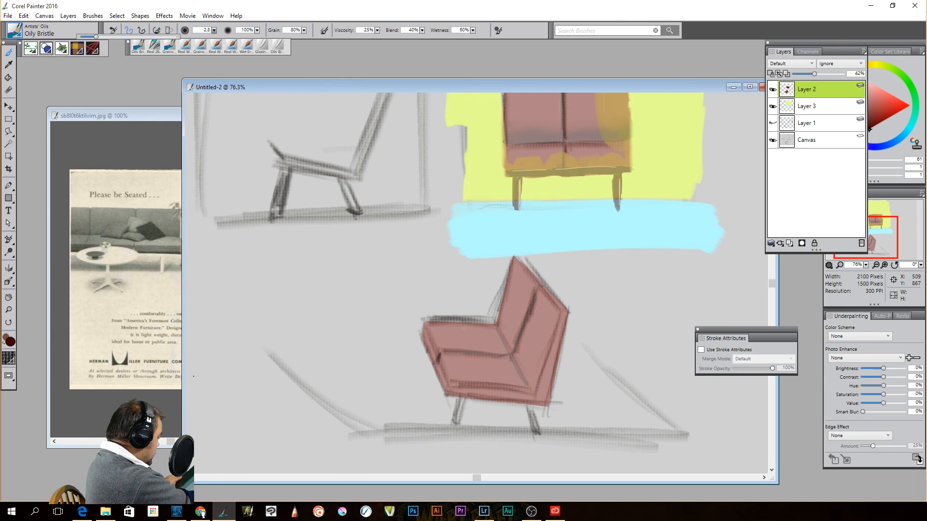
drag(112, 37, 121, 36)
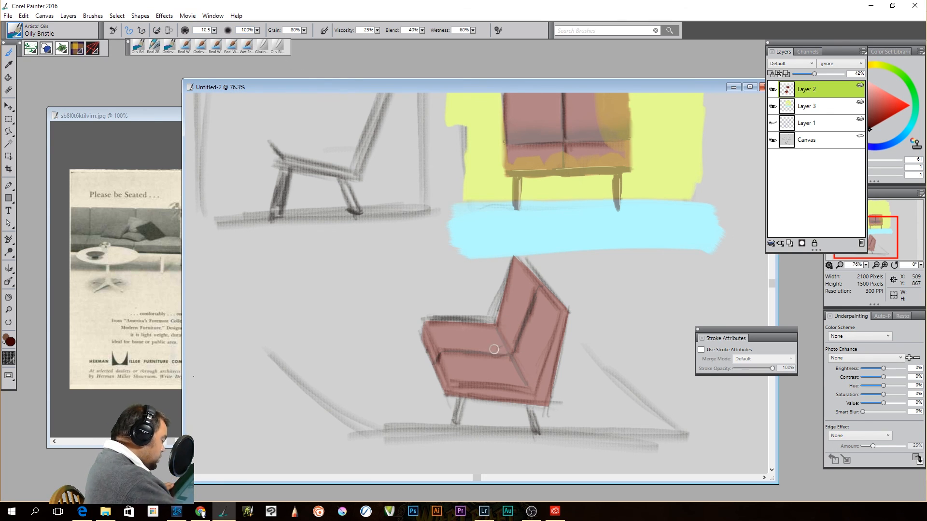
mouse_move(498, 340)
mouse_down()
mouse_move(522, 386)
mouse_move(494, 334)
mouse_up()
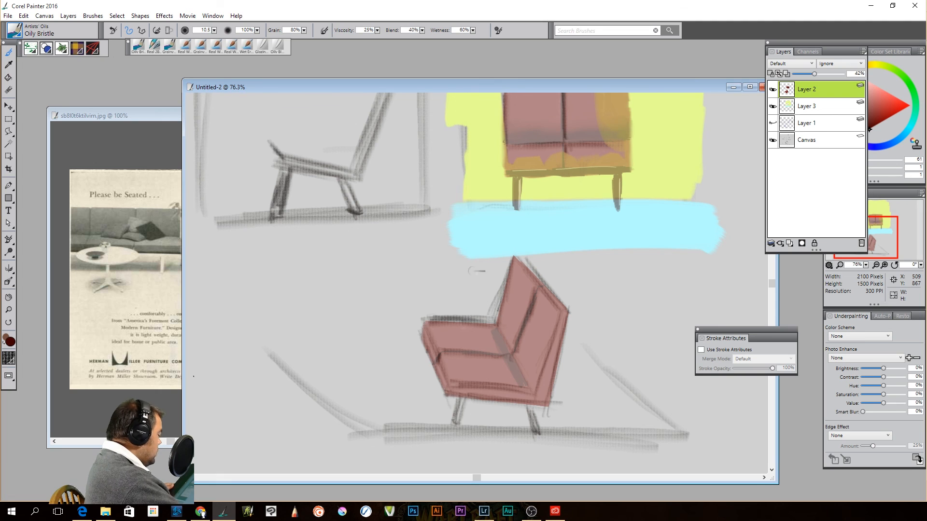
Soften the crease shadow into the seat with the Grainy Blender at size 23.5 and return Layer 2 to 100% opacity.
click(169, 45)
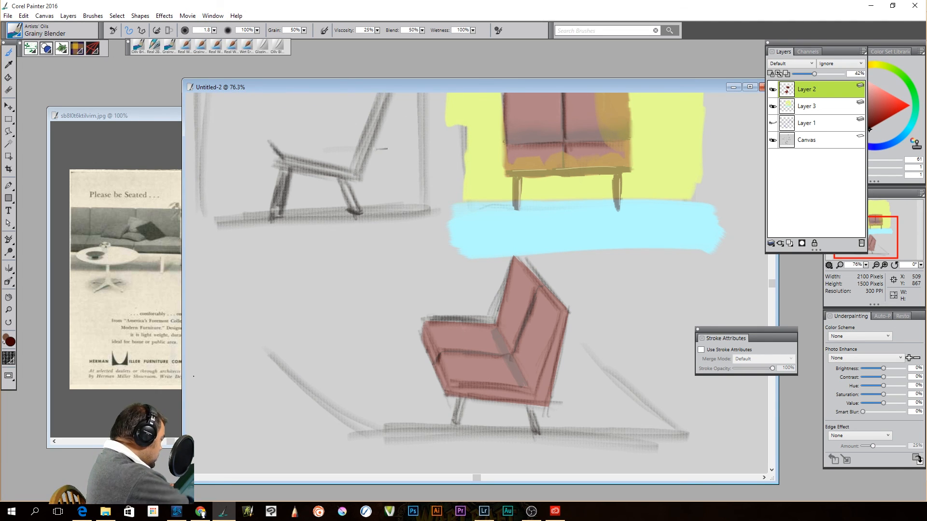
click(214, 30)
drag(104, 36, 121, 36)
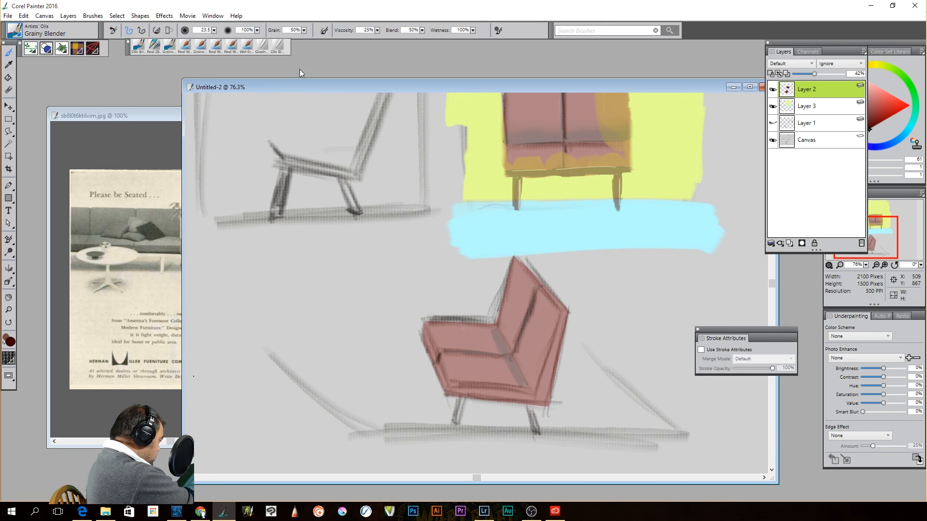
mouse_move(488, 343)
mouse_down()
mouse_move(515, 382)
mouse_move(486, 326)
mouse_move(505, 374)
mouse_up()
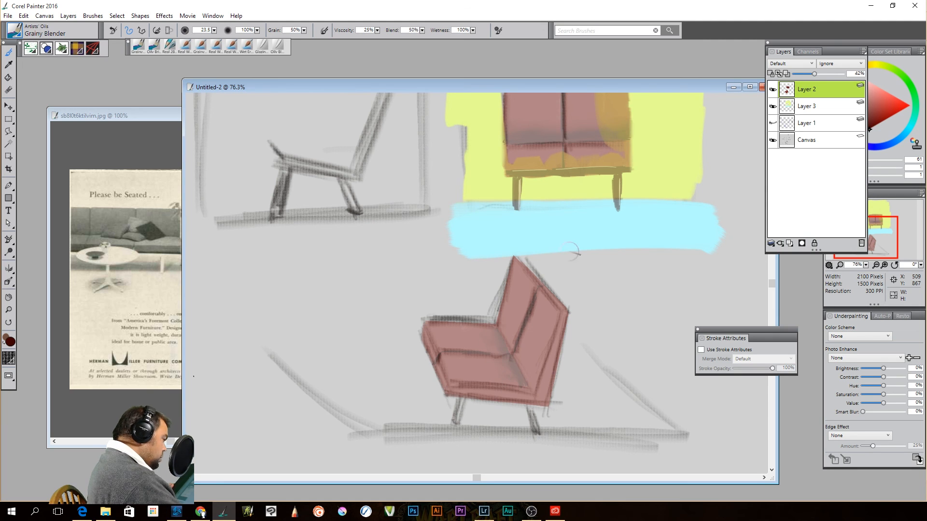
drag(820, 74, 843, 74)
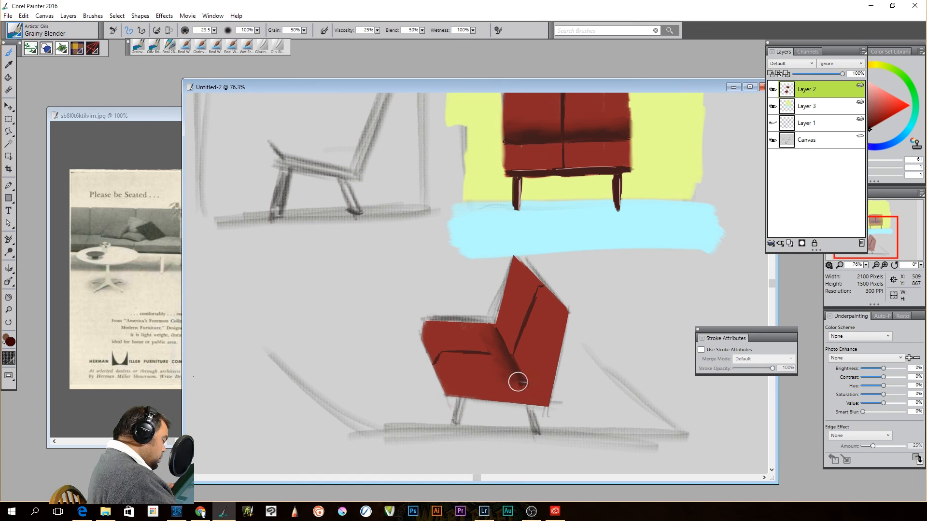
Reinforce the seams and darken the seat's bottom and front side edges with the Oily Bristle at size 6.2.
click(153, 46)
drag(214, 30, 205, 34)
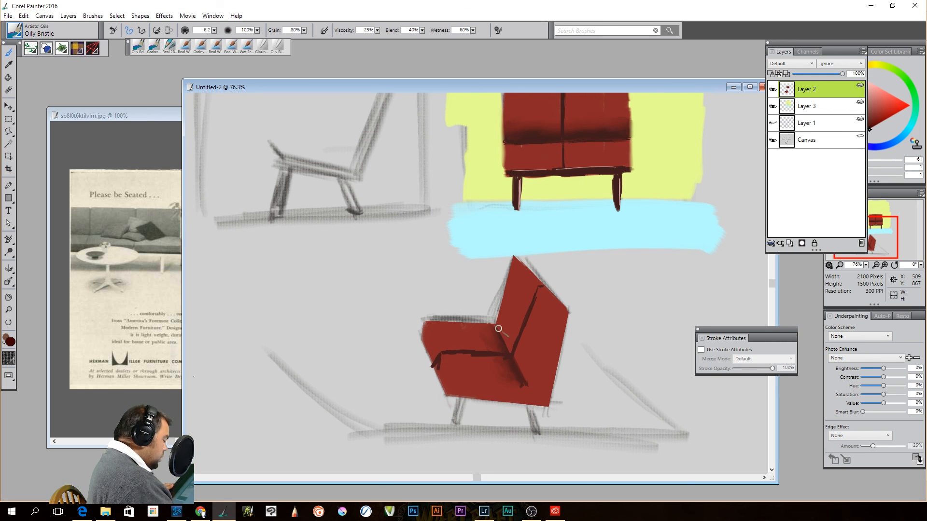
drag(453, 397, 531, 404)
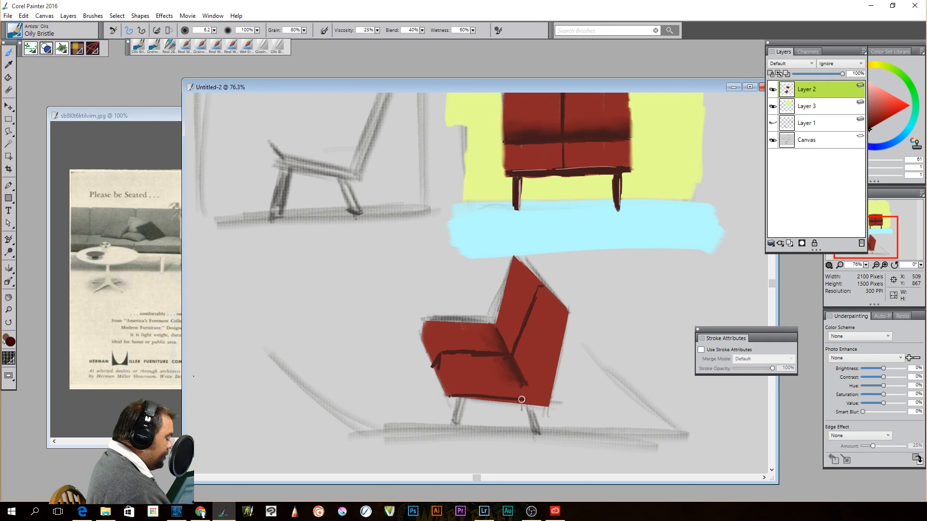
mouse_move(454, 393)
mouse_down()
mouse_move(540, 405)
mouse_move(534, 403)
mouse_up()
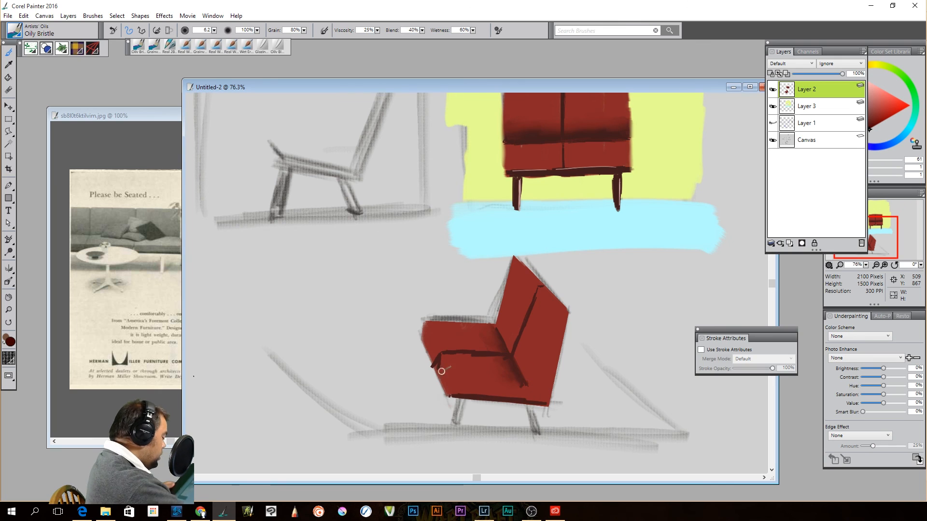
mouse_move(429, 347)
mouse_down()
mouse_move(452, 396)
mouse_move(425, 338)
mouse_up()
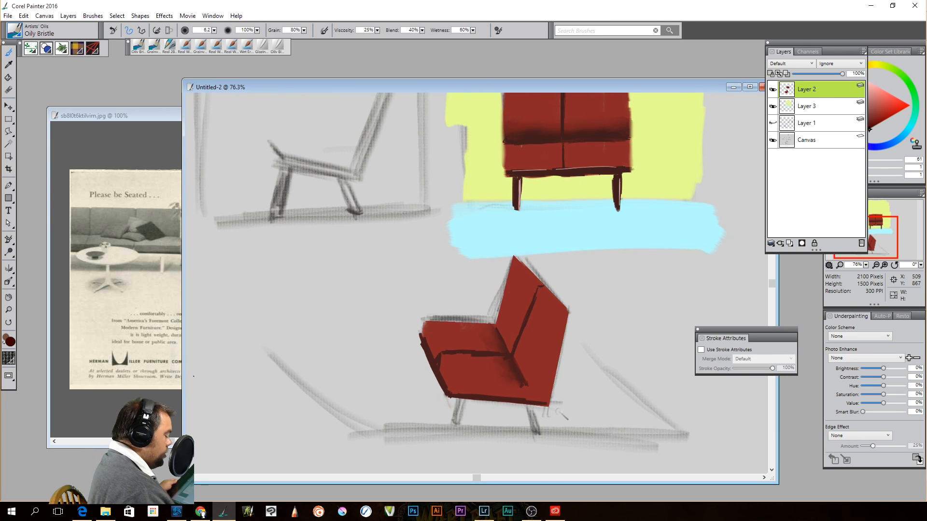